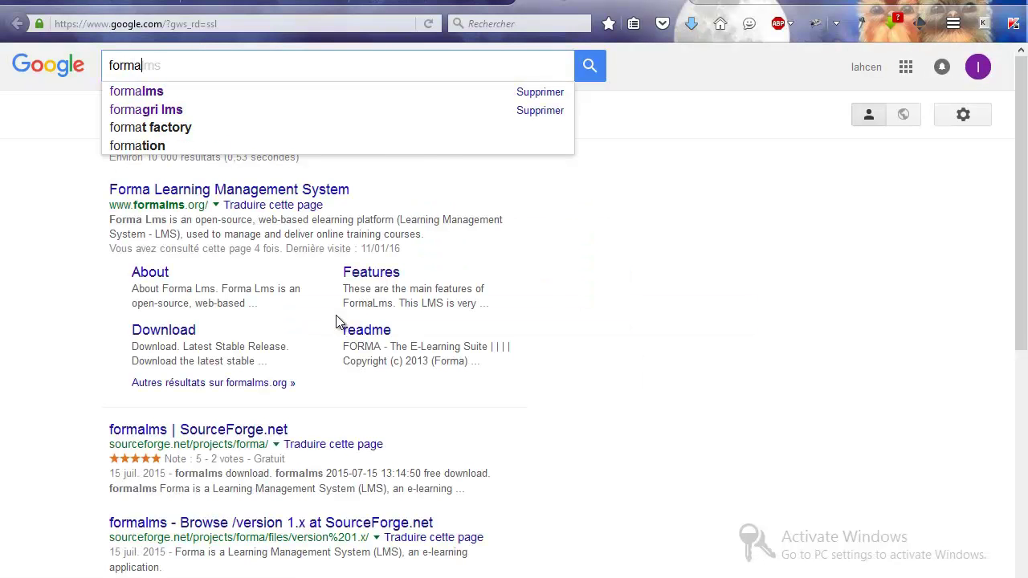
# Step: Search Google for 'formalms'
pyautogui.write('lms')
pyautogui.press('Return')
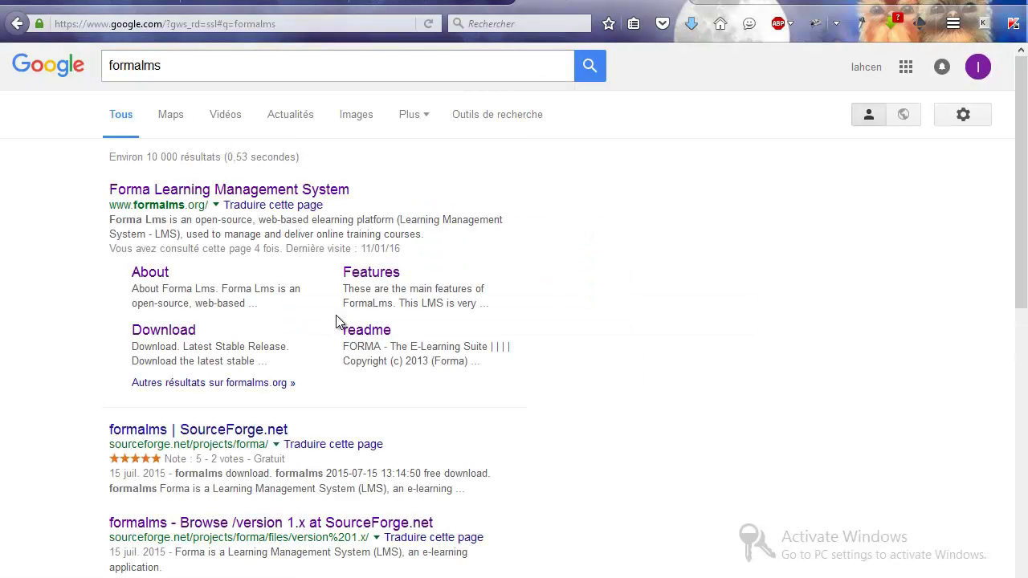
# Step: Download the latest stable forma.lms release, formalms-v1.4.1.zip, from formalms.org and check its progress
pyautogui.click(266, 194)
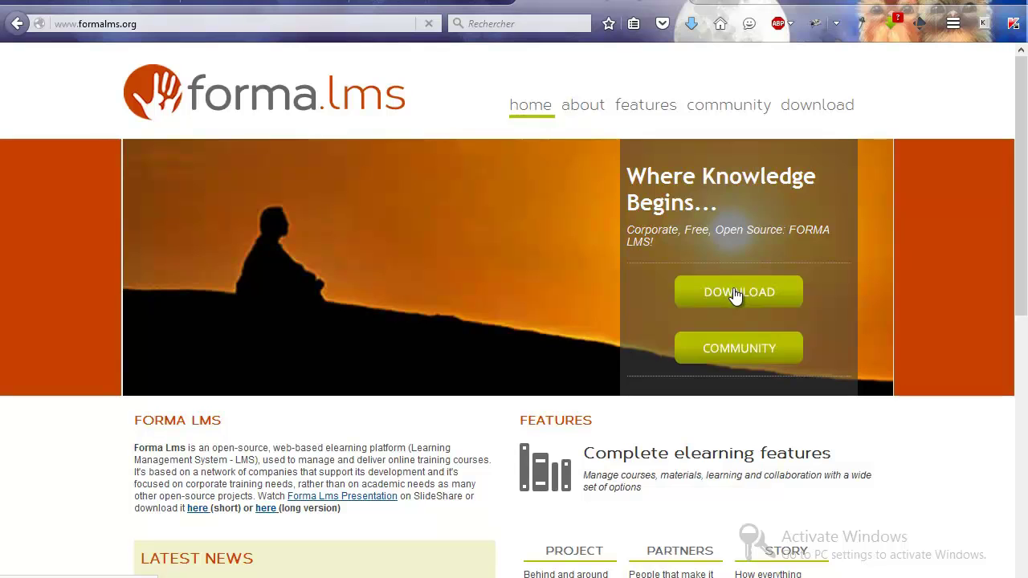
pyautogui.click(734, 294)
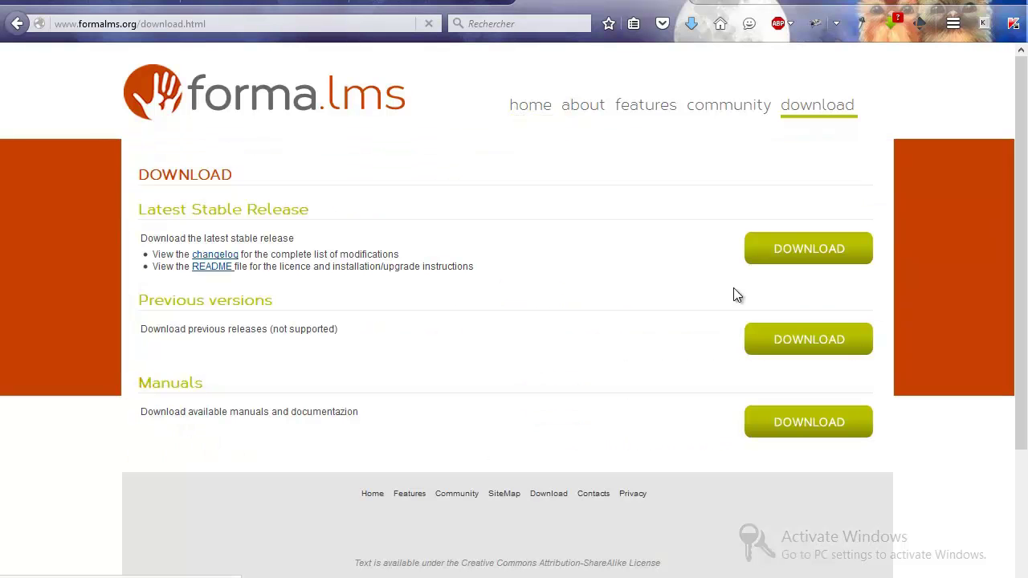
pyautogui.click(755, 257)
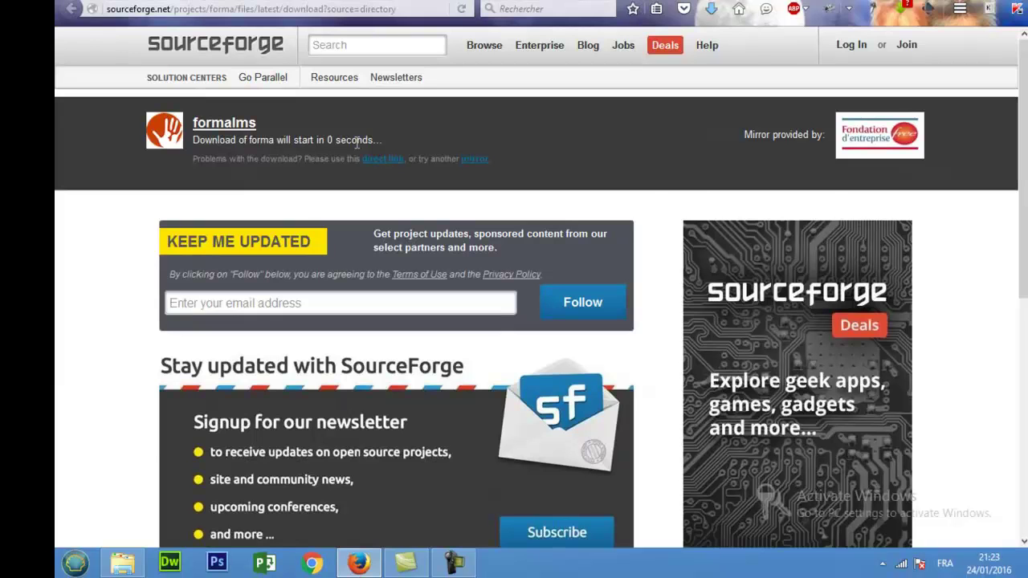
pyautogui.click(600, 344)
pyautogui.click(711, 12)
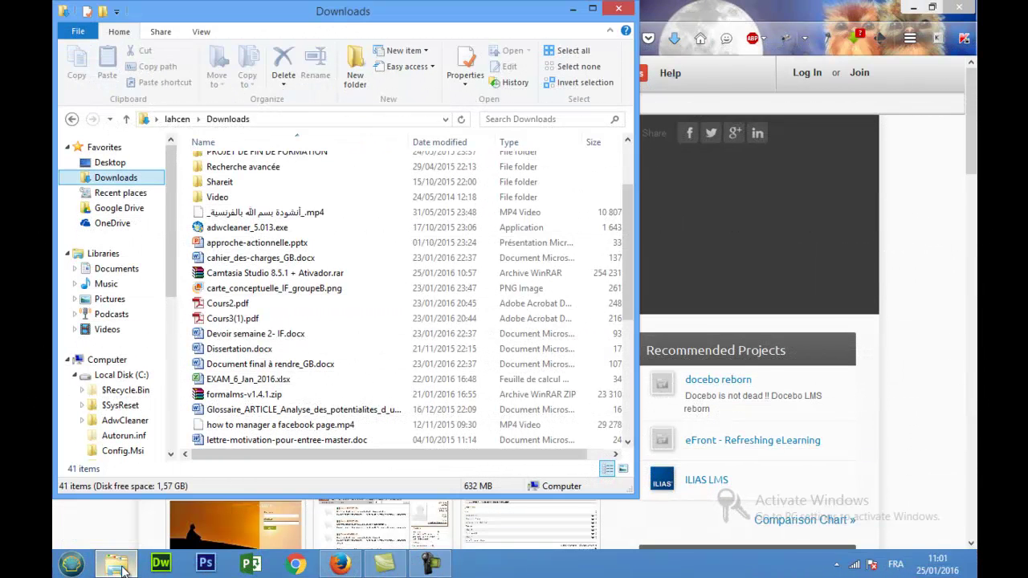
# Step: Extract formalms-v1.4.1.zip into a formalms-v1.4.1 folder in Downloads with WinRAR
pyautogui.rightClick(269, 397)
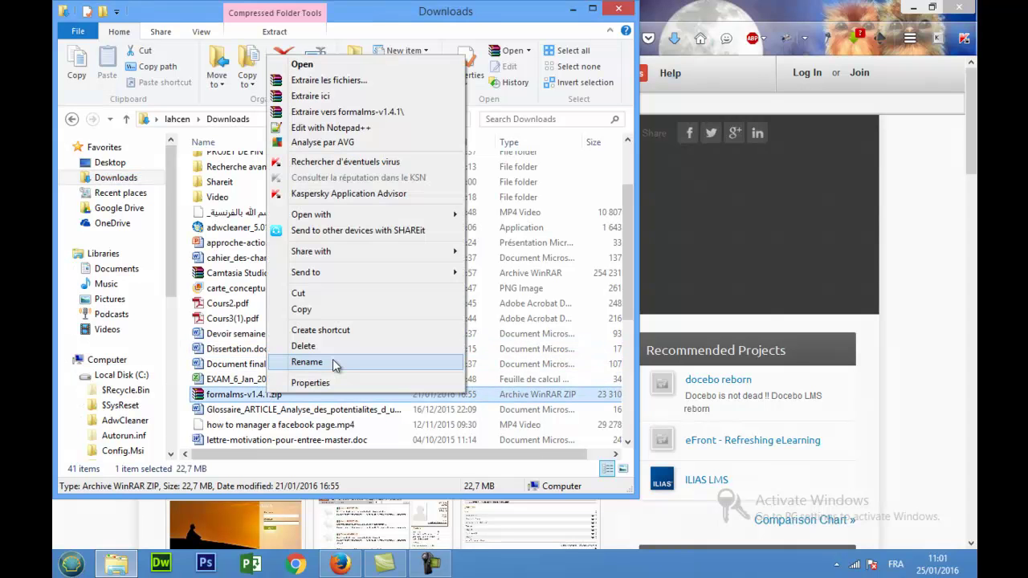
pyautogui.click(383, 114)
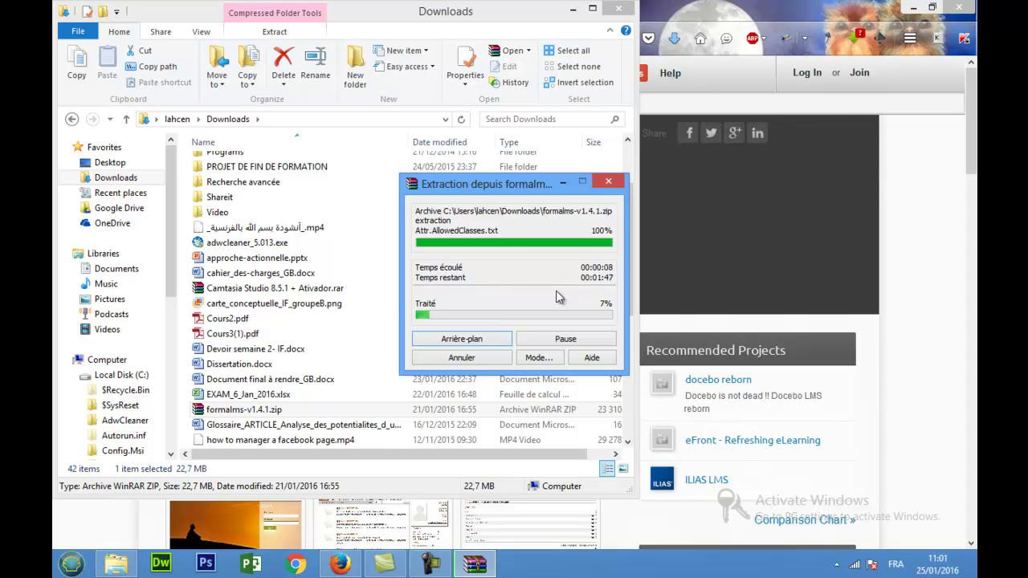
pyautogui.click(562, 183)
pyautogui.scroll(2, 628, 172)
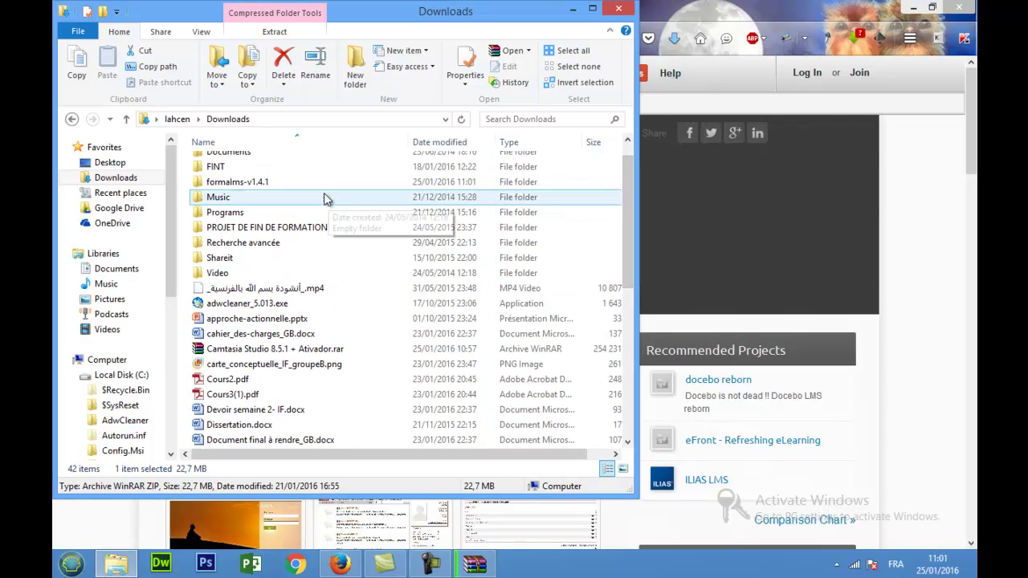
# Step: Copy the formalms-v1.4.1 folder and open C:\wamp\www as its destination
pyautogui.rightClick(241, 183)
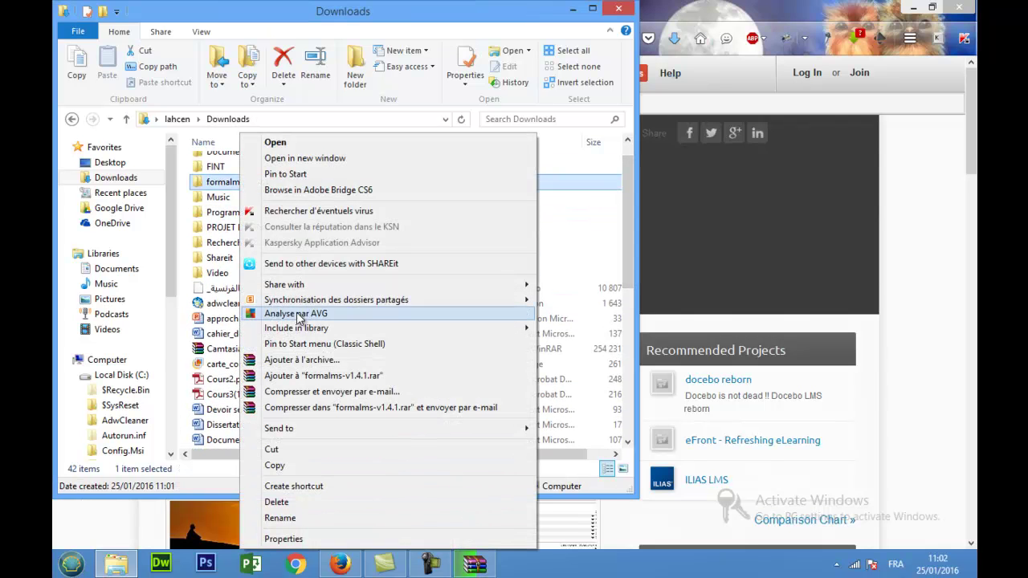
pyautogui.click(292, 467)
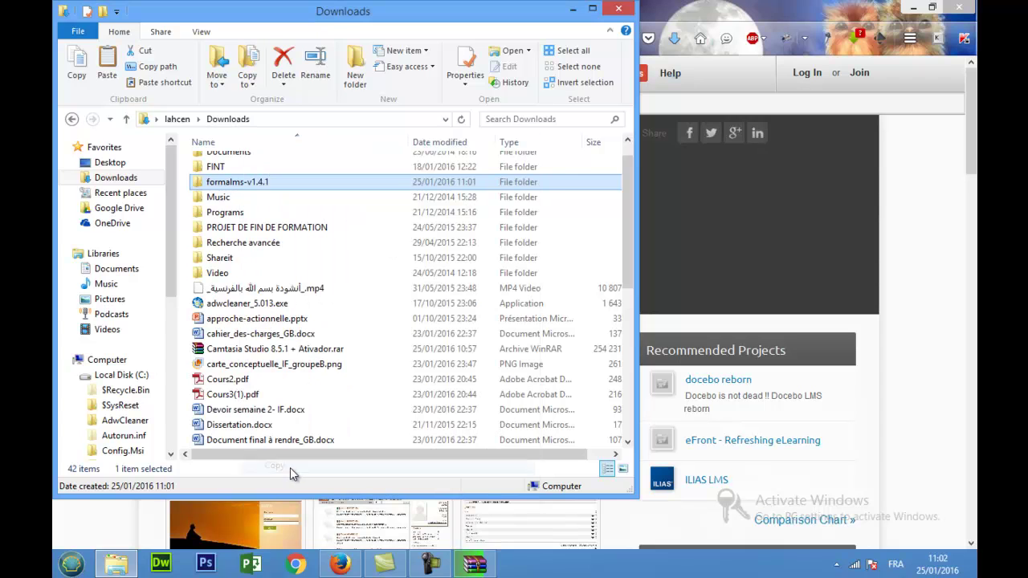
pyautogui.click(120, 375)
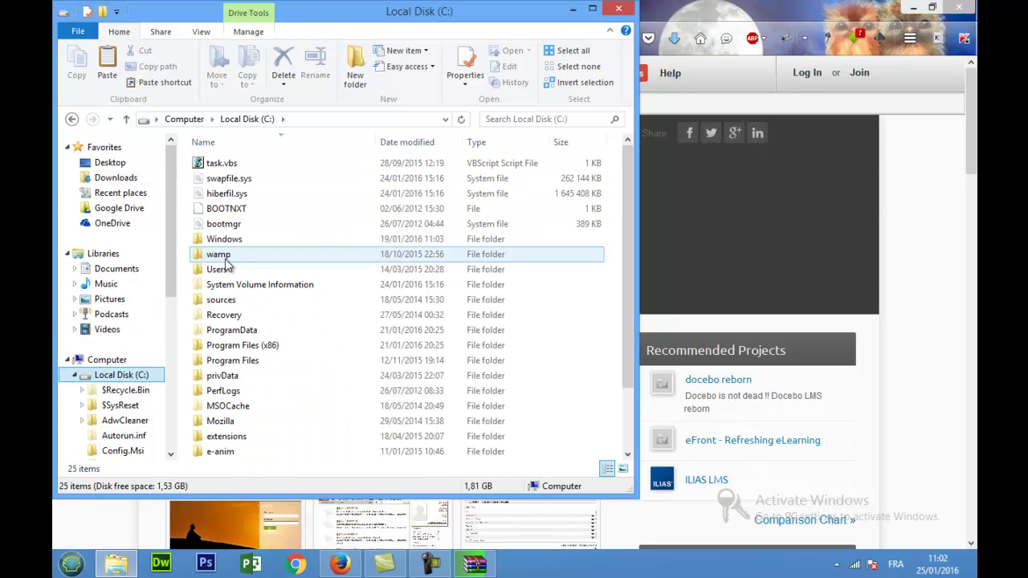
pyautogui.doubleClick(225, 257)
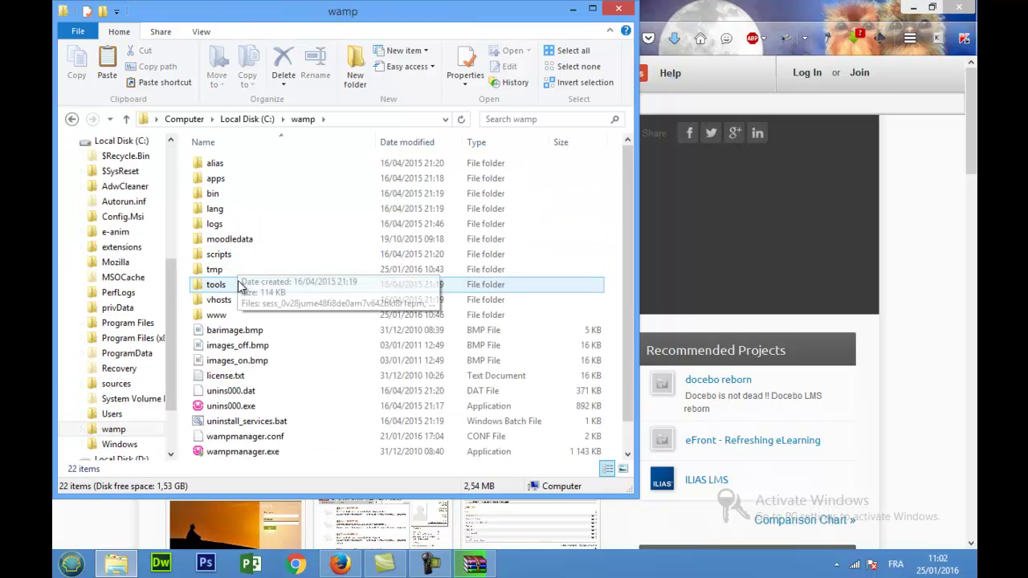
pyautogui.doubleClick(216, 314)
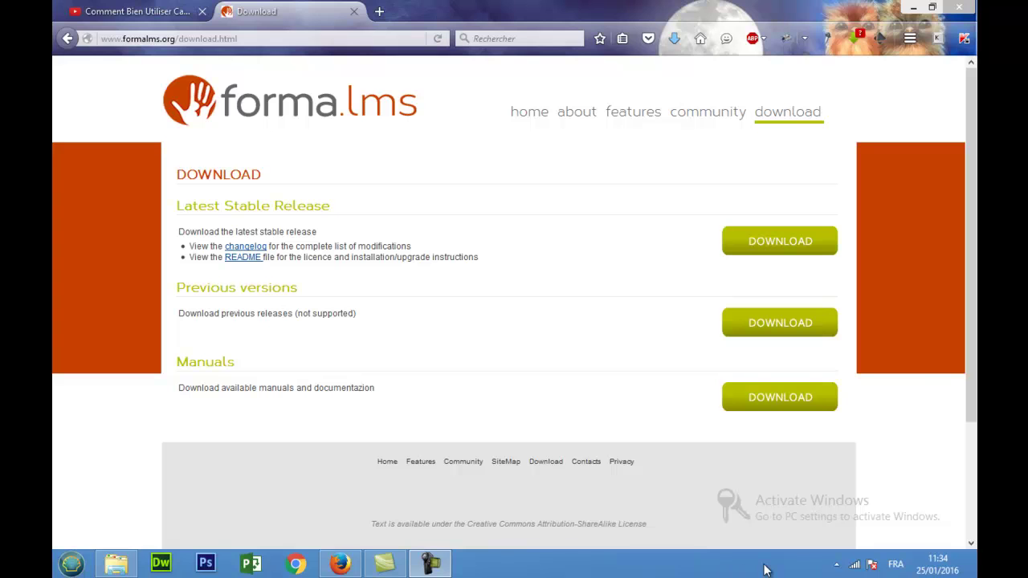
# Step: Open the local server home page from the WampServer tray menu
pyautogui.click(836, 564)
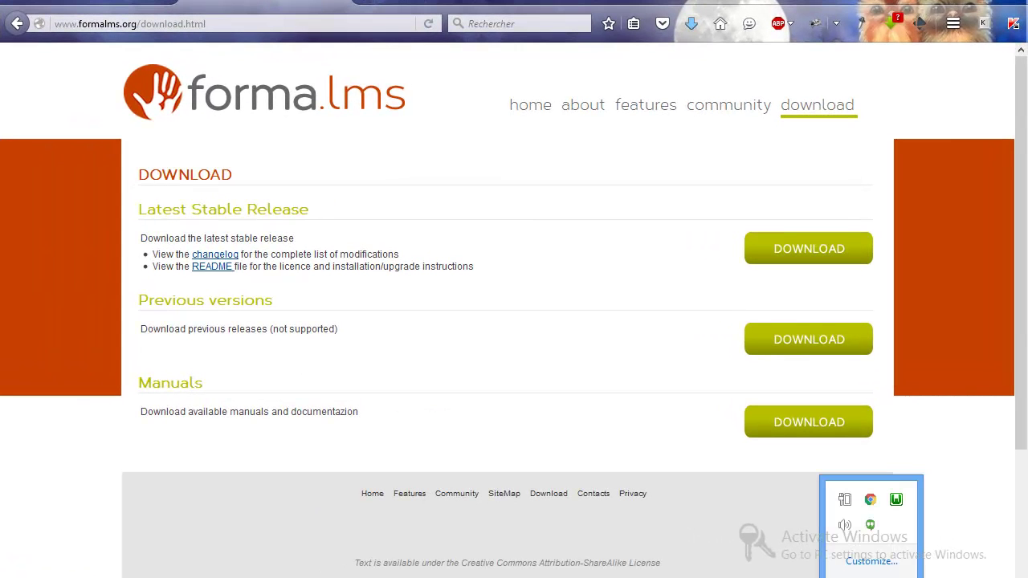
pyautogui.click(896, 500)
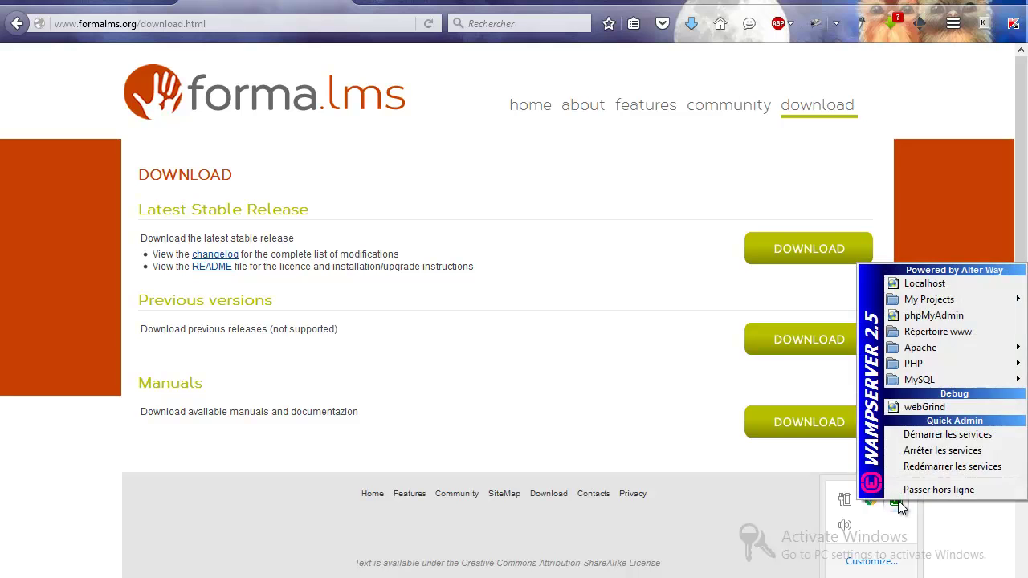
pyautogui.click(907, 284)
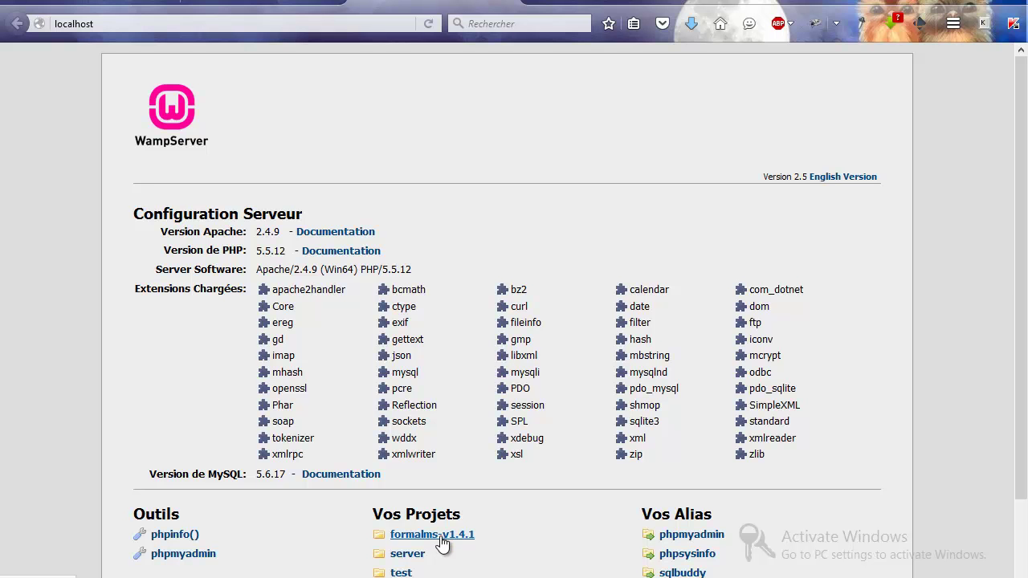
# Step: Load the forma.lms installer at localhost/formalms-v1.4.1/install/
pyautogui.click(103, 23)
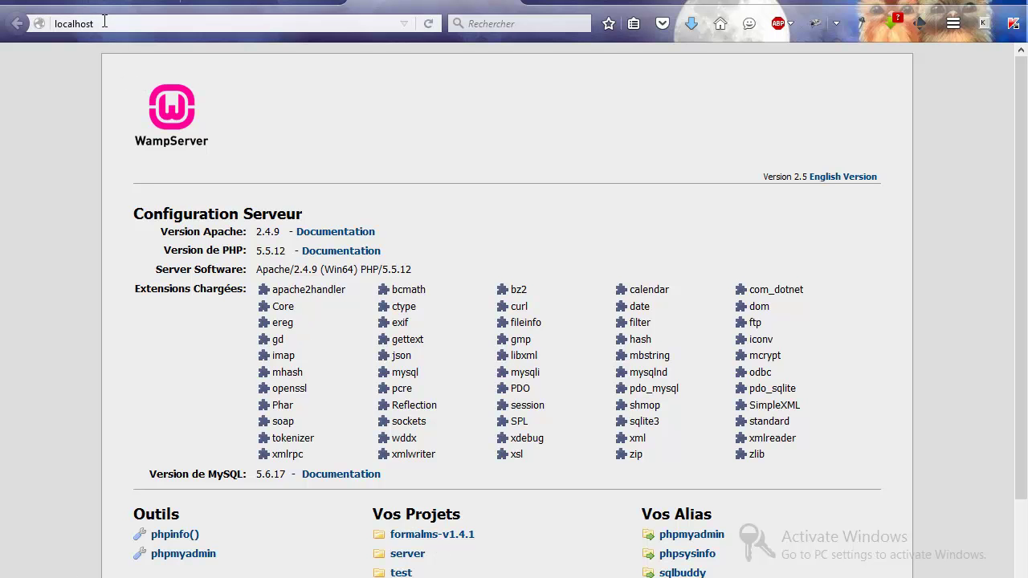
pyautogui.write('/')
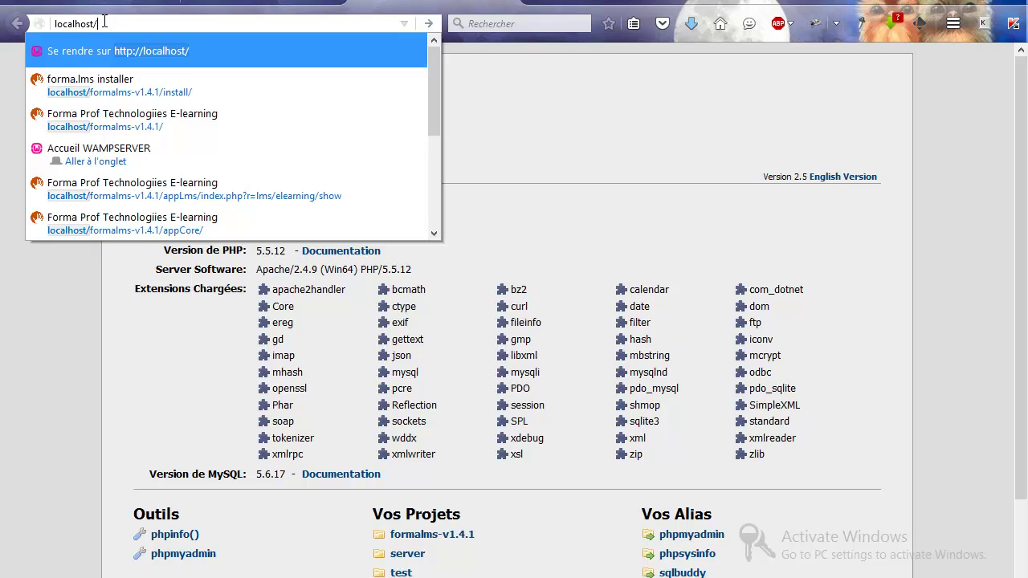
pyautogui.write('formalms-v1.4.1/')
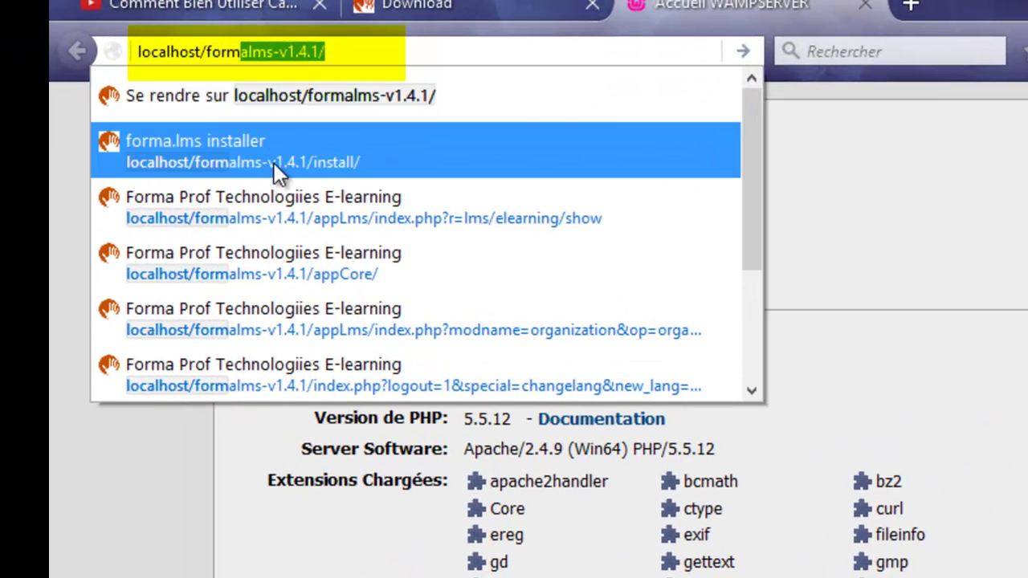
pyautogui.click(288, 160)
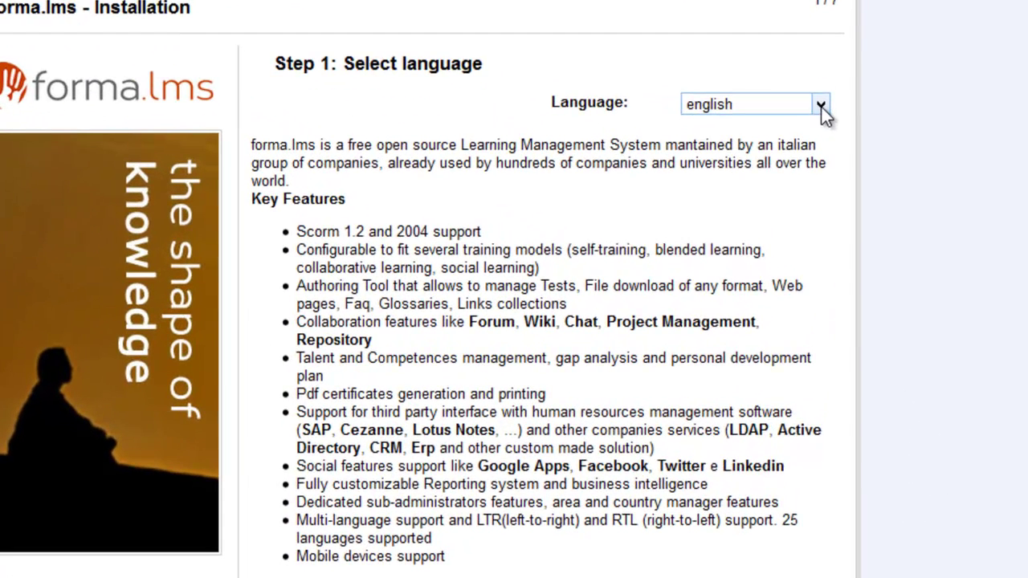
# Step: Switch the installer language to French and continue to the Information step
pyautogui.click(809, 176)
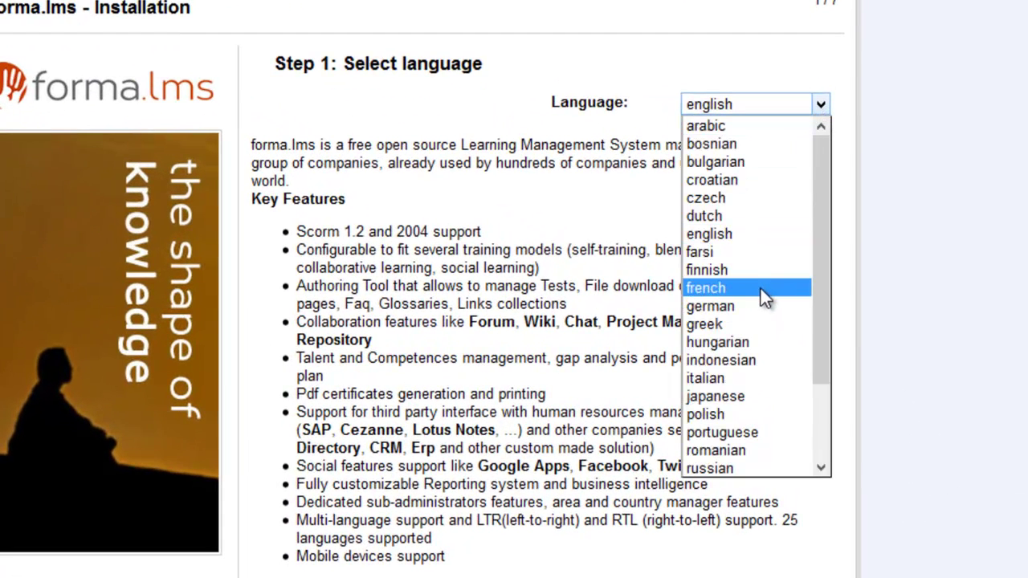
pyautogui.click(764, 130)
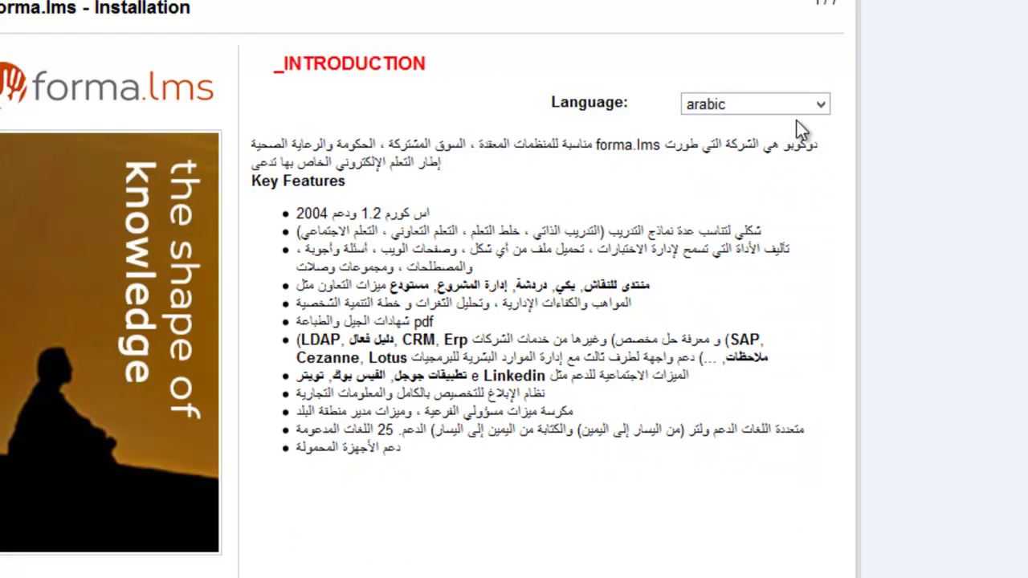
pyautogui.click(820, 107)
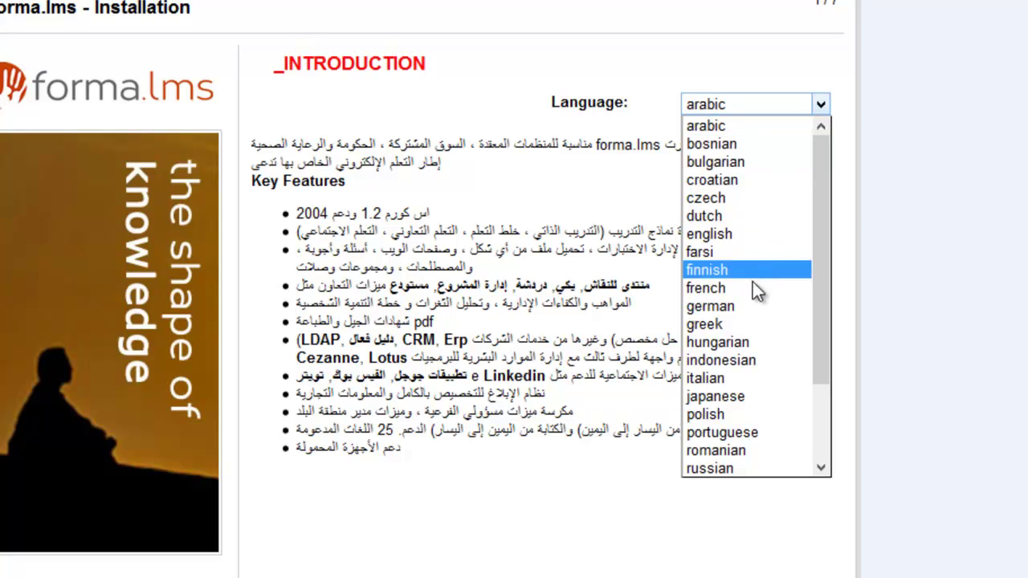
pyautogui.click(755, 288)
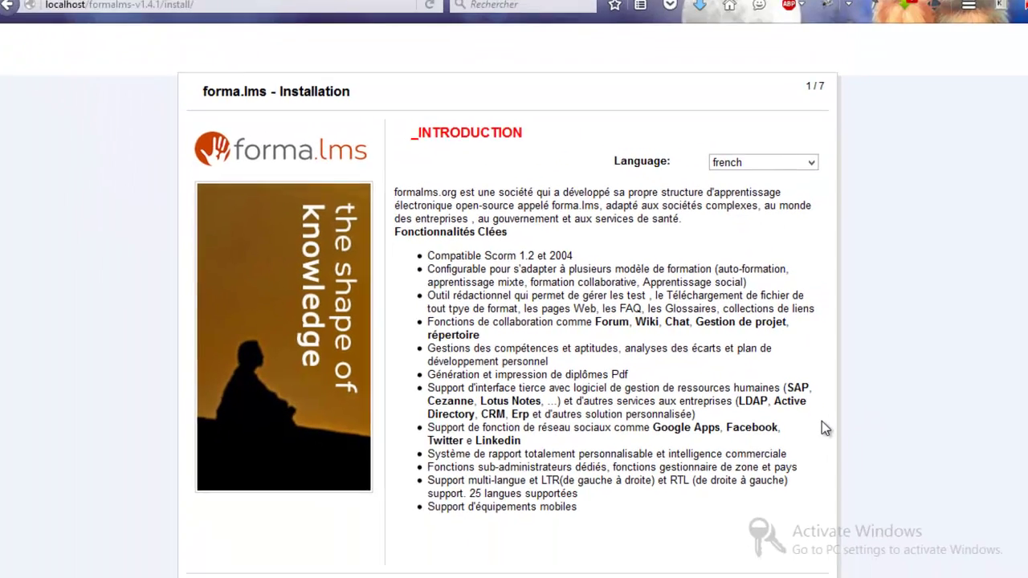
pyautogui.scroll(-2, 821, 418)
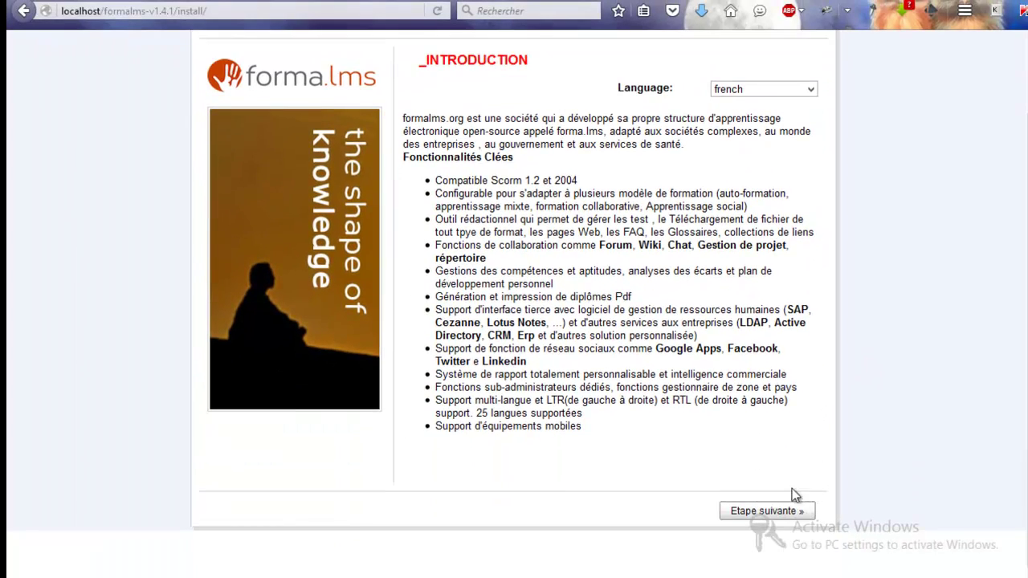
pyautogui.click(767, 510)
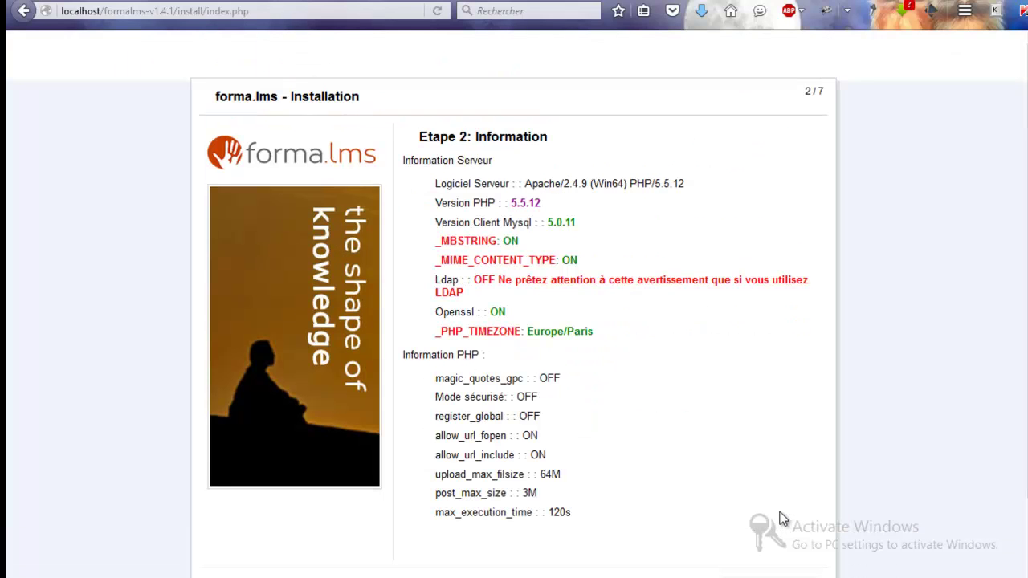
# Step: Continue to the licence step, accept the licence terms, and proceed to Configuration
pyautogui.scroll(-2, 774, 518)
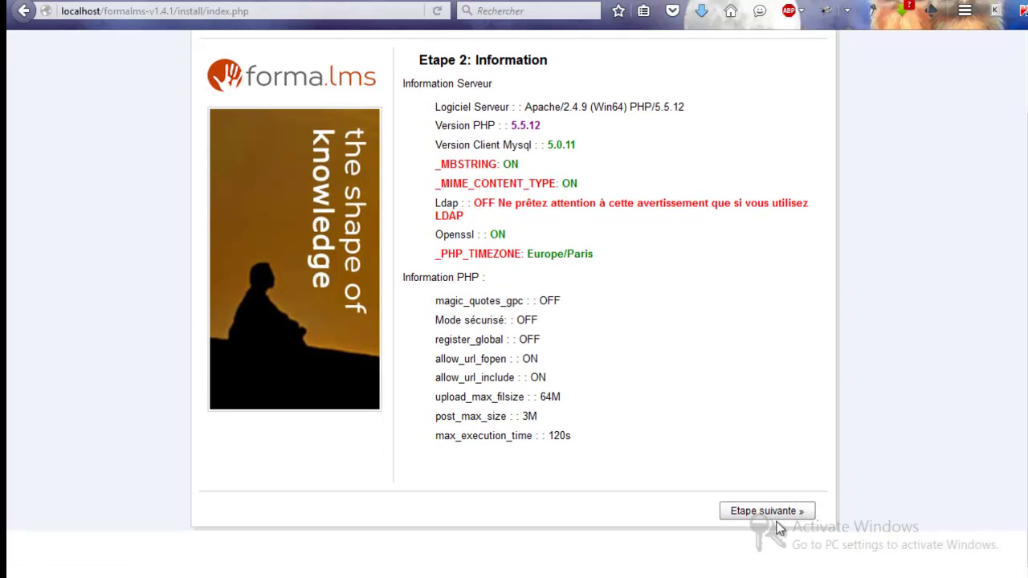
pyautogui.click(776, 518)
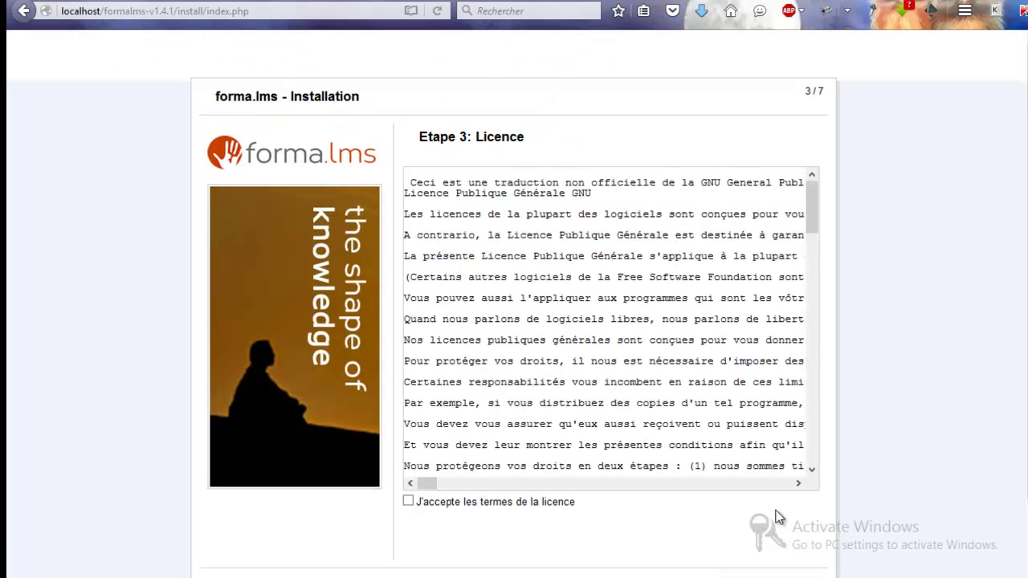
pyautogui.click(408, 500)
pyautogui.scroll(-2, 448, 509)
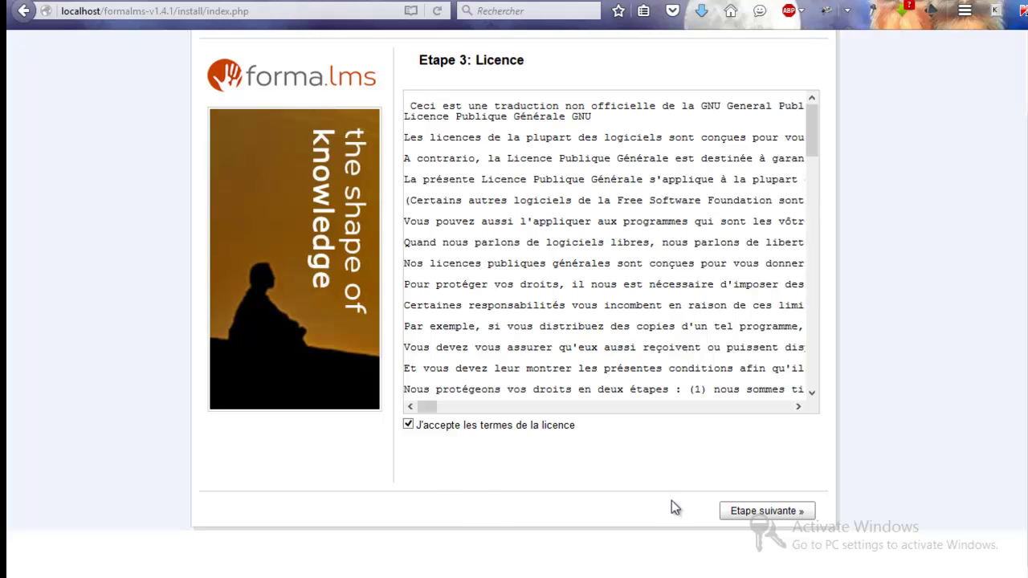
pyautogui.click(748, 515)
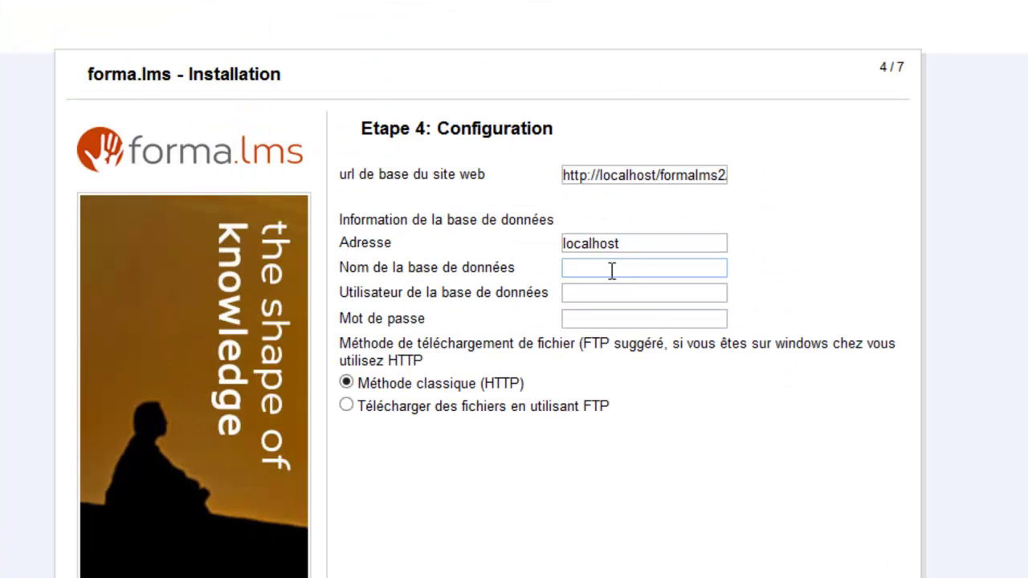
# Step: Set the database name to formalms2 with user root and continue
pyautogui.write('formalms2')
pyautogui.press('Tab')
pyautogui.write('root')
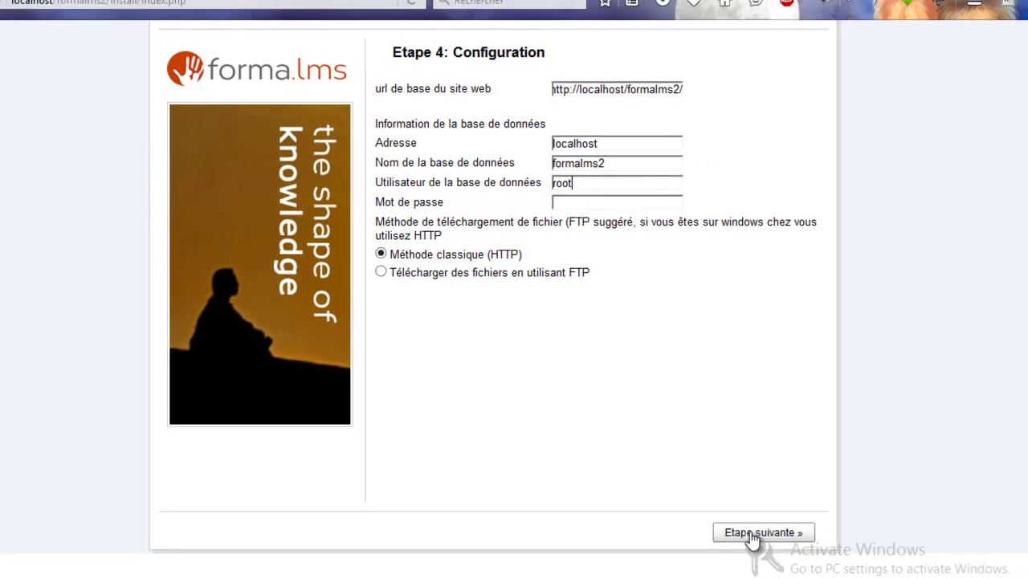
pyautogui.click(732, 504)
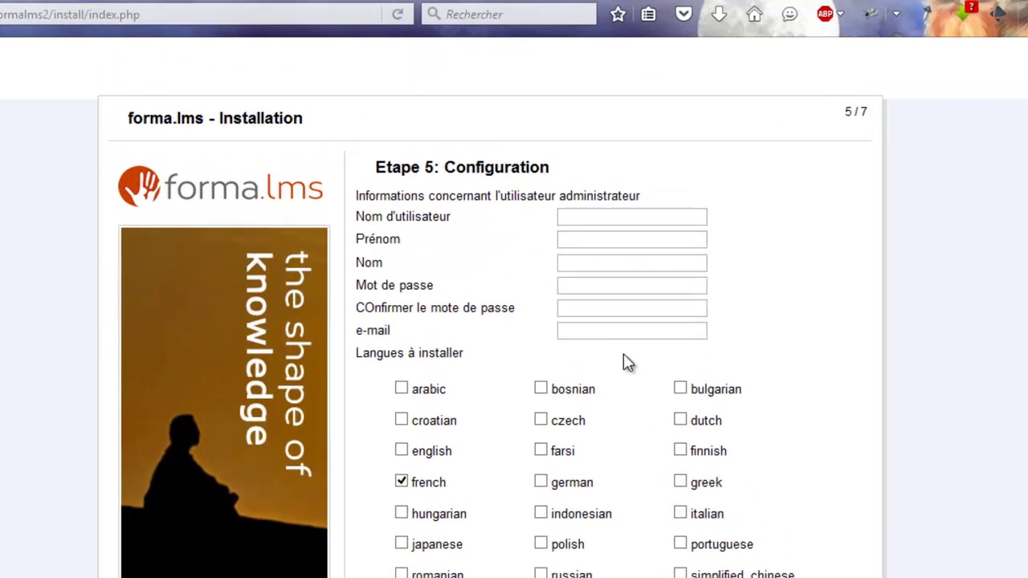
# Step: Fill in the administrator username and e-mail, then submit the administrator setup
pyautogui.click(562, 179)
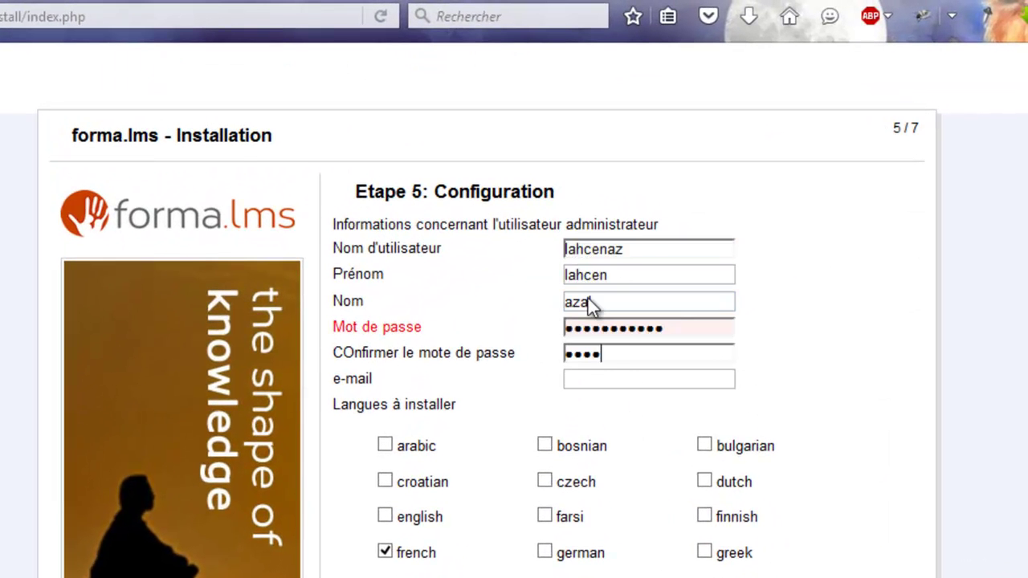
pyautogui.write('•••••••')
pyautogui.press('Tab')
pyautogui.write('la')
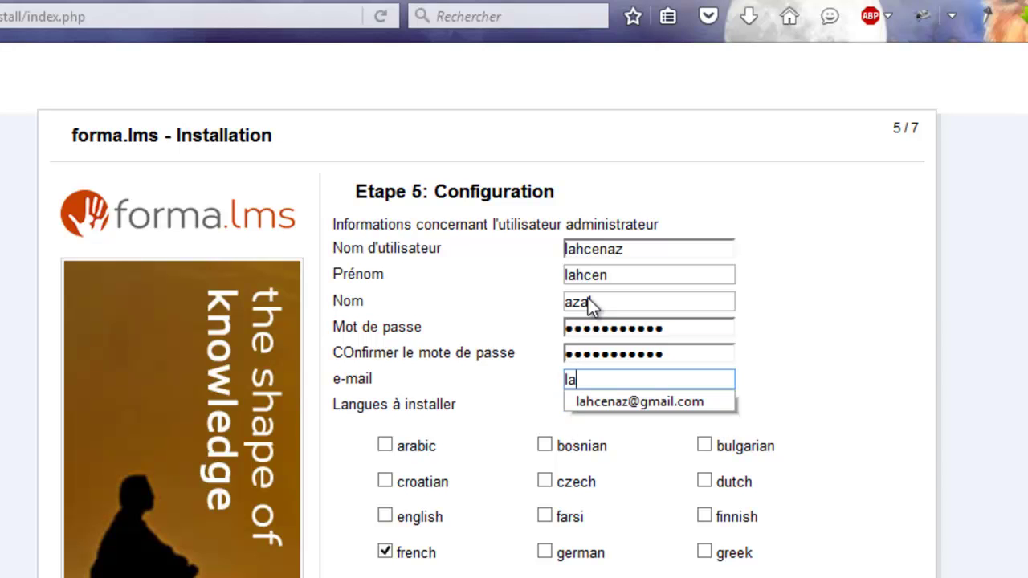
pyautogui.press('Down')
pyautogui.press('Return')
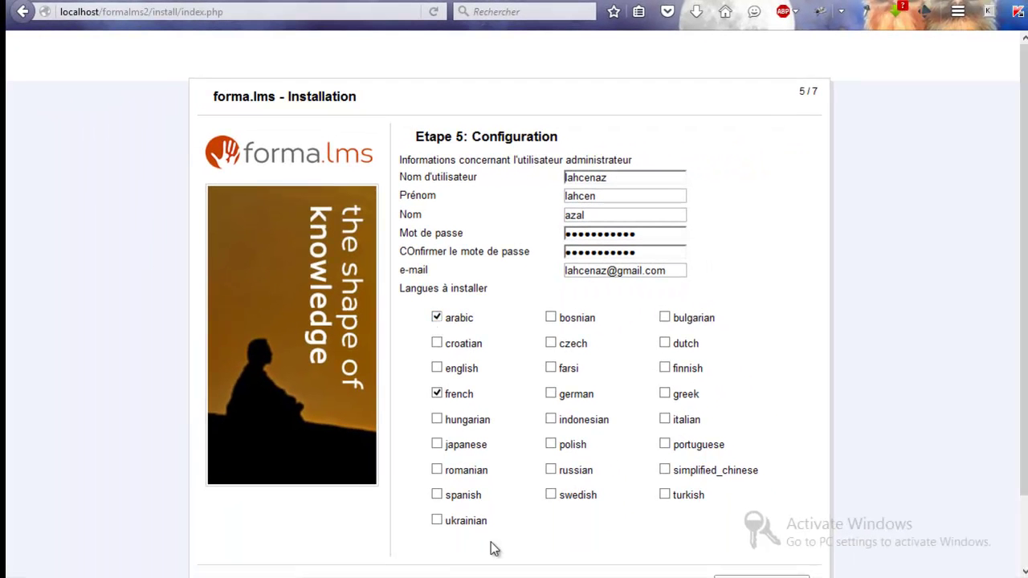
pyautogui.scroll(-2, 679, 509)
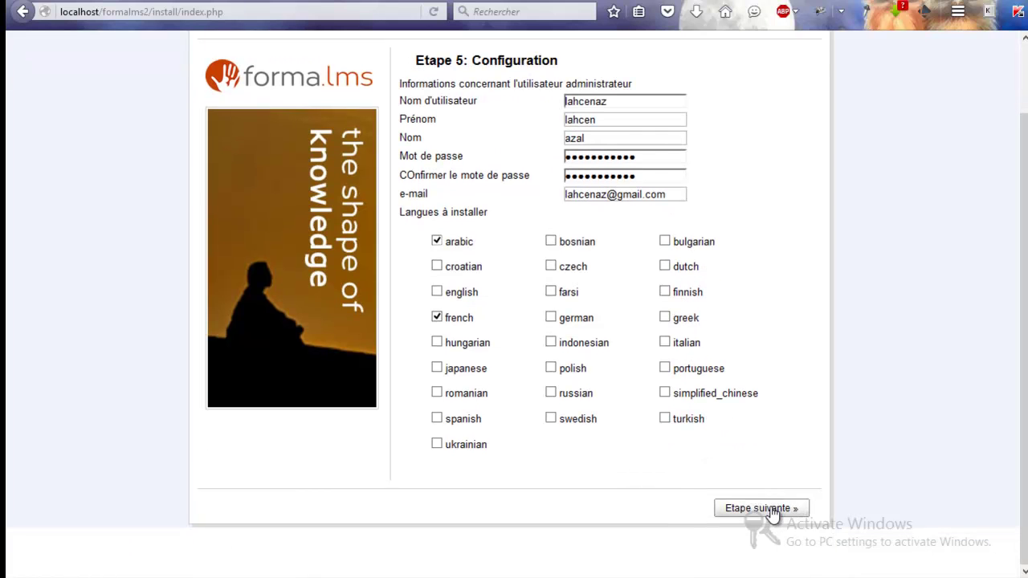
pyautogui.click(771, 511)
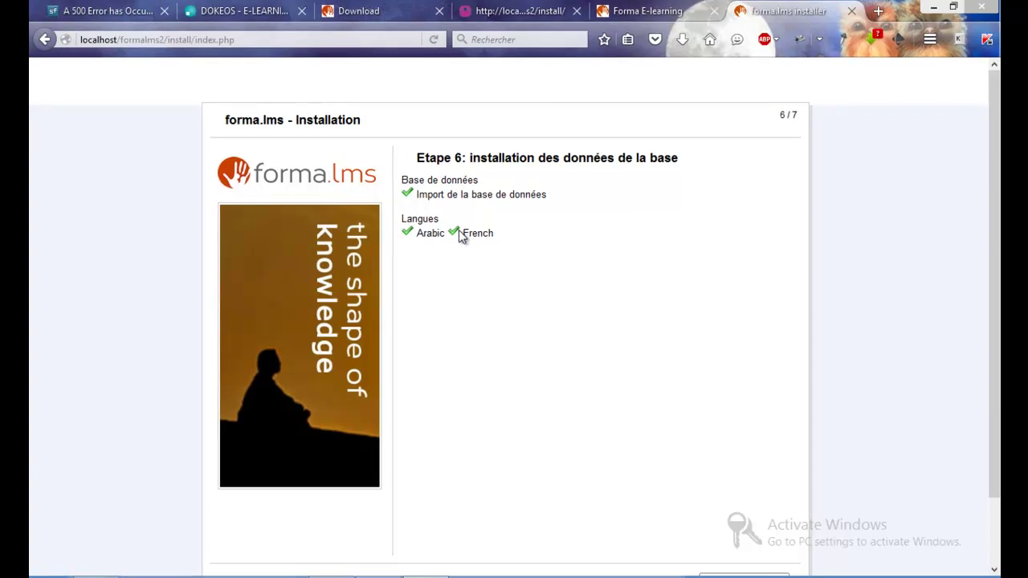
# Step: Run the remaining installation steps and go to the new platform's home page
pyautogui.scroll(-2, 616, 390)
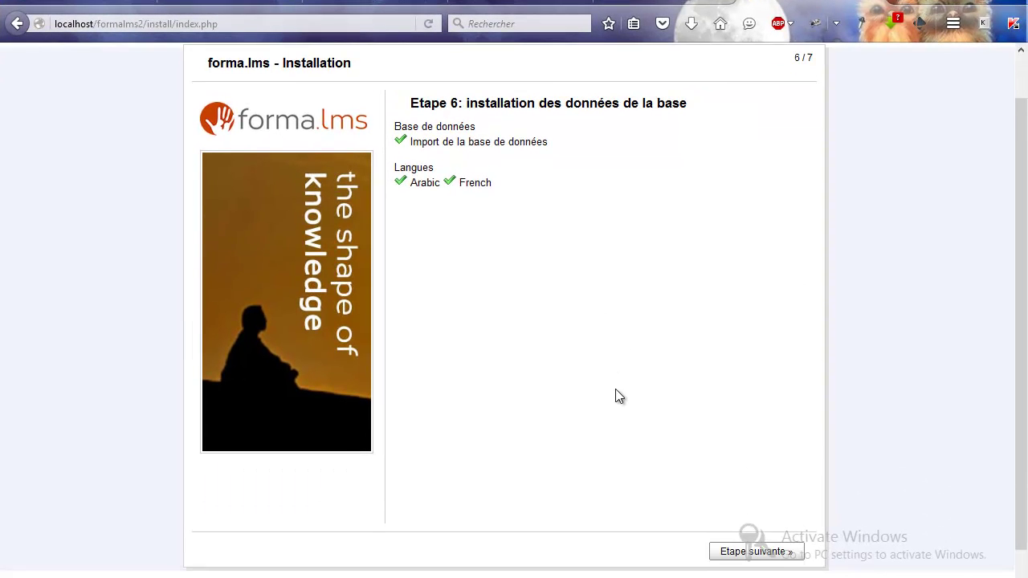
pyautogui.click(739, 523)
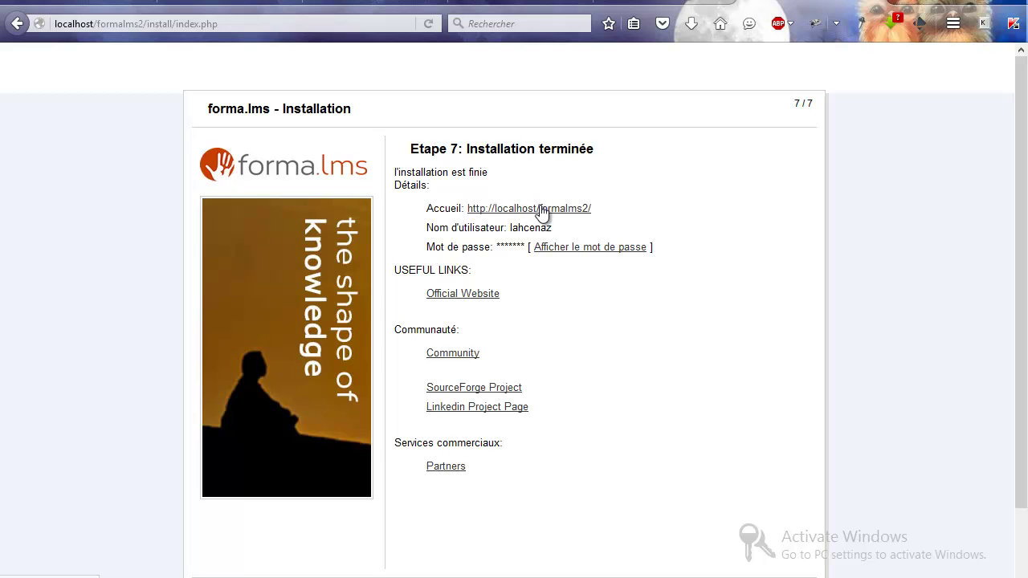
pyautogui.click(543, 210)
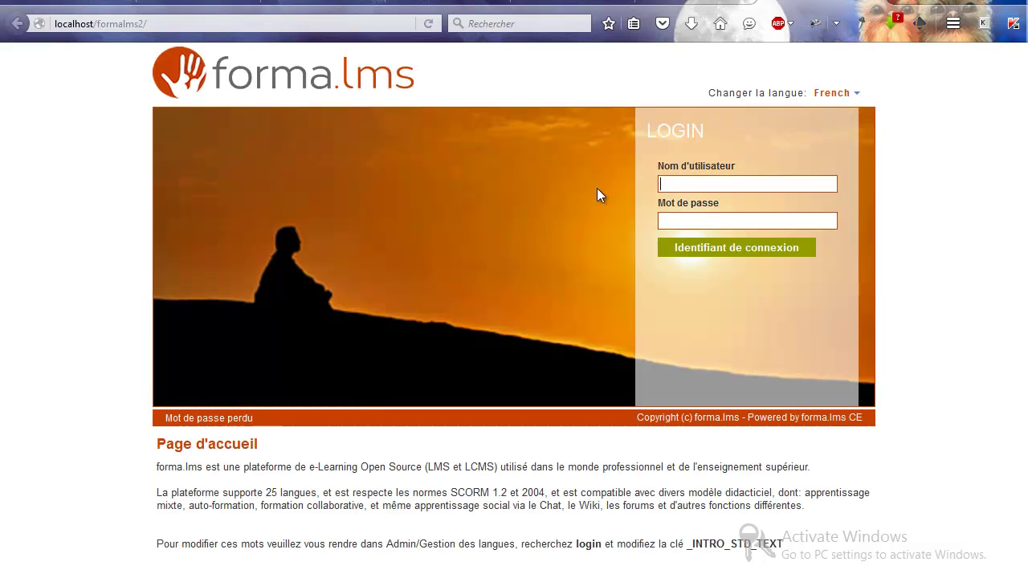
# Step: Log in with the administrator account and open the Mes Cours list
pyautogui.click(680, 182)
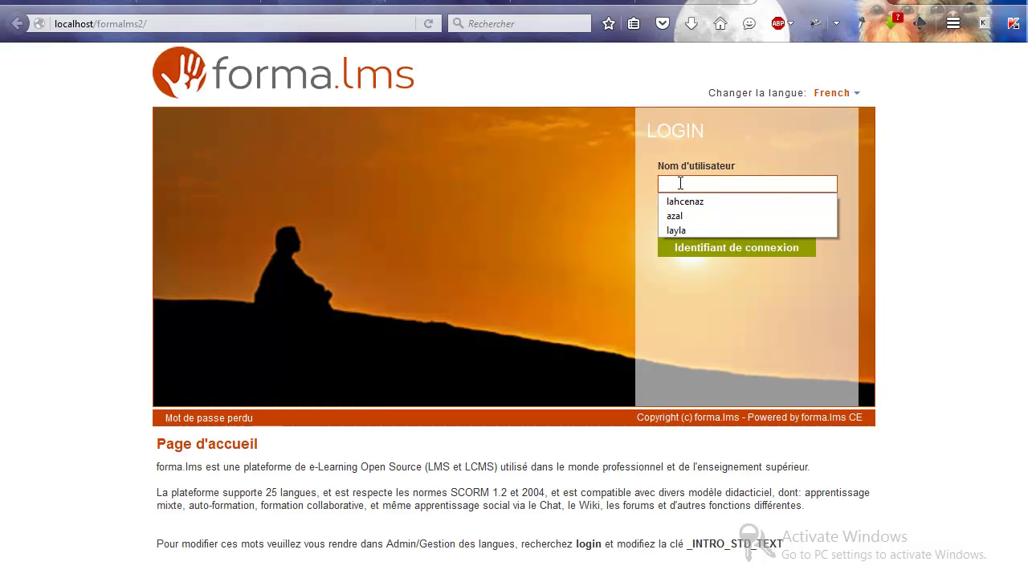
pyautogui.click(683, 201)
pyautogui.click(681, 221)
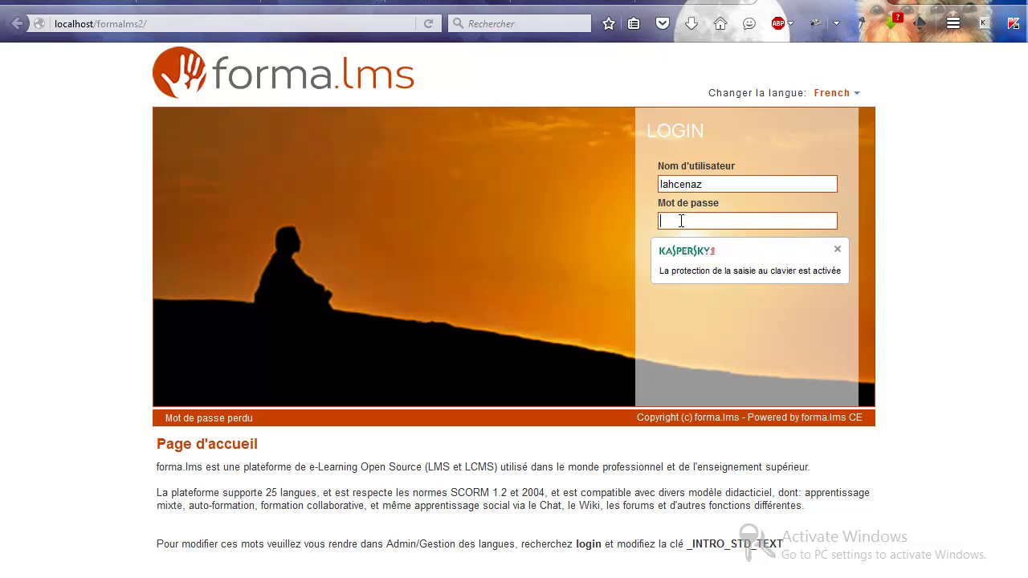
pyautogui.write('••••••••')
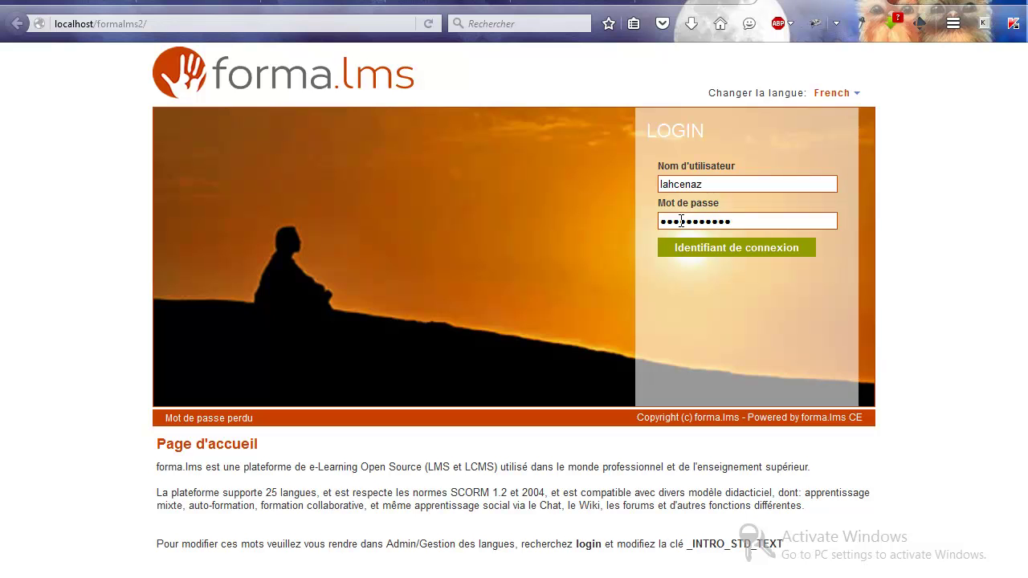
pyautogui.press('Return')
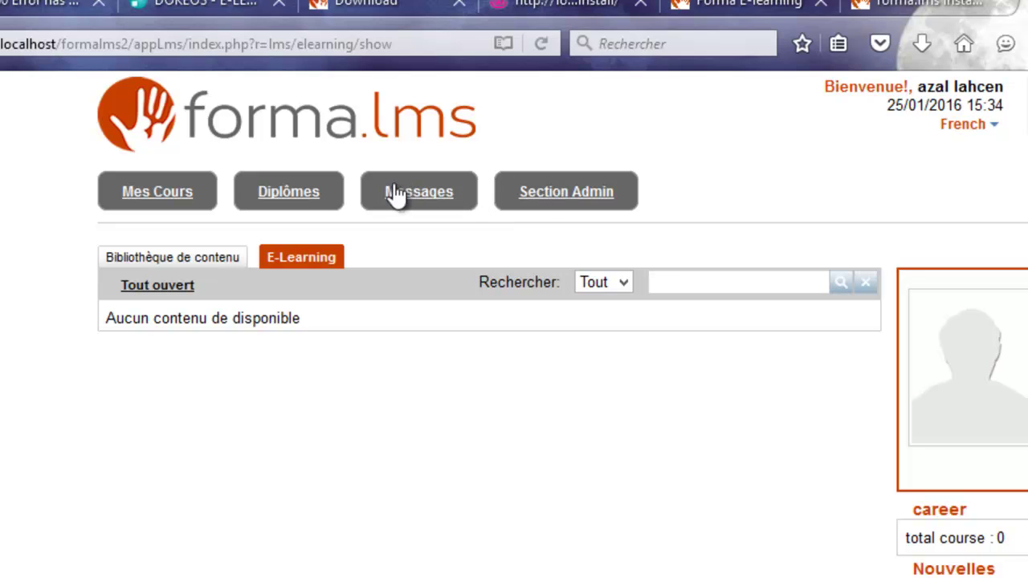
pyautogui.click(167, 200)
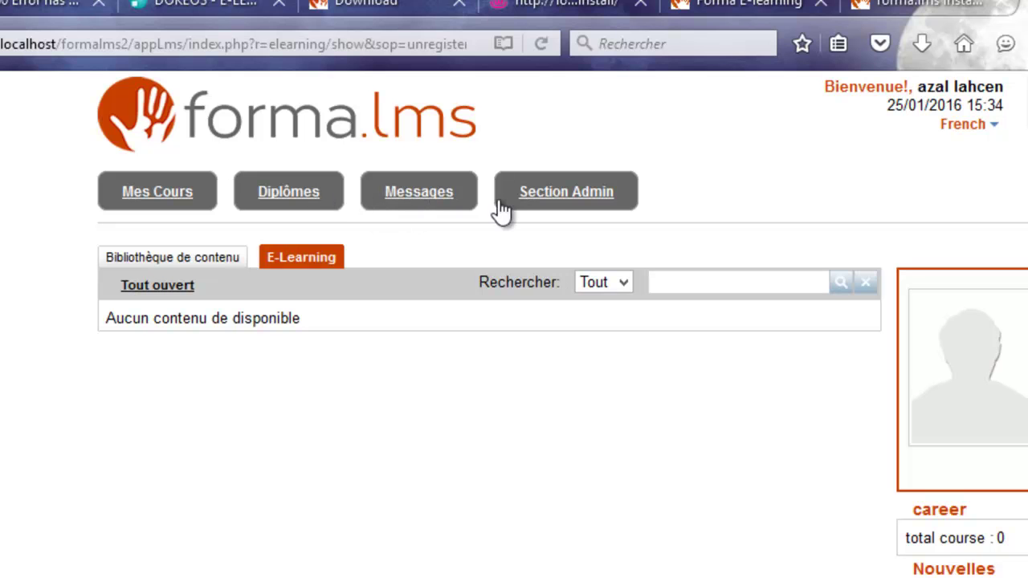
# Step: Switch to the Section Admin dashboard, showing quick links, 1 registered user and 0 courses
pyautogui.click(559, 201)
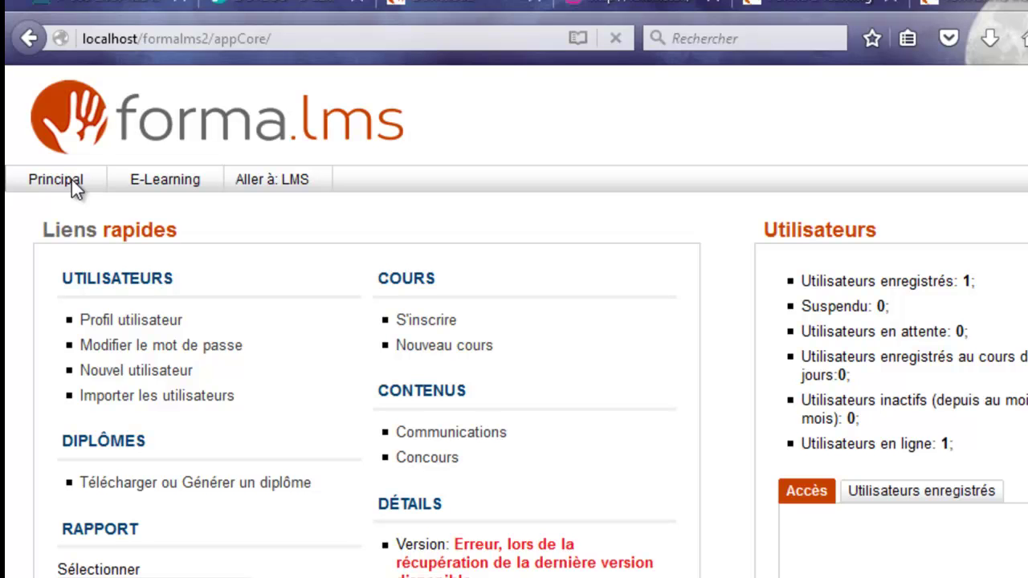
pyautogui.click(67, 186)
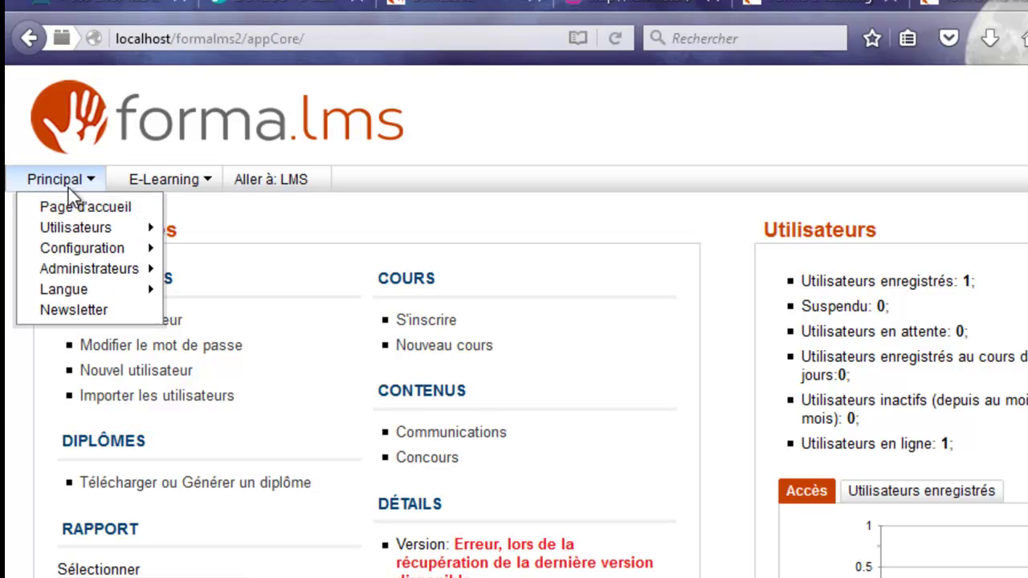
pyautogui.moveTo(77, 227)
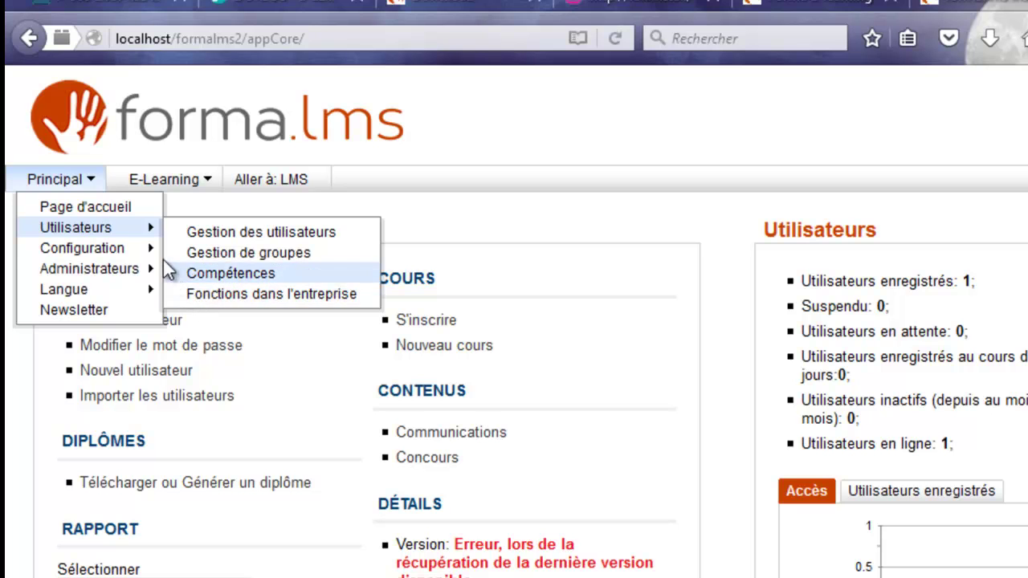
pyautogui.moveTo(130, 257)
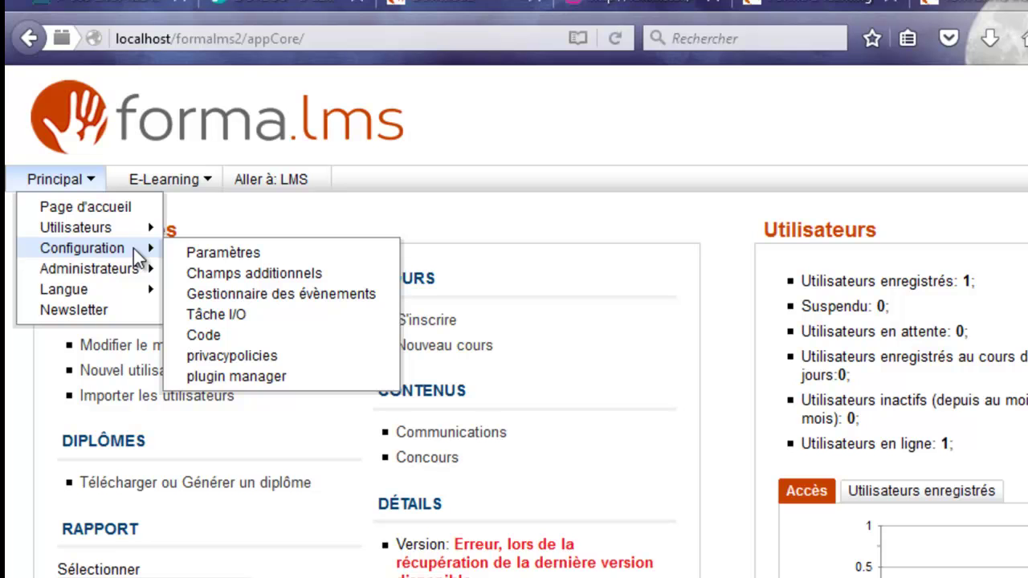
pyautogui.moveTo(142, 275)
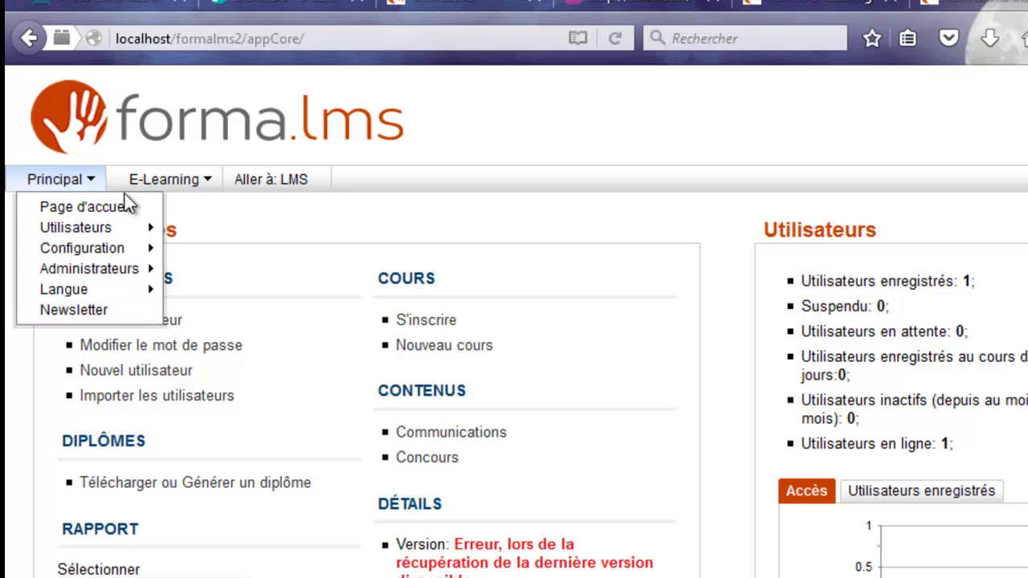
pyautogui.moveTo(124, 190)
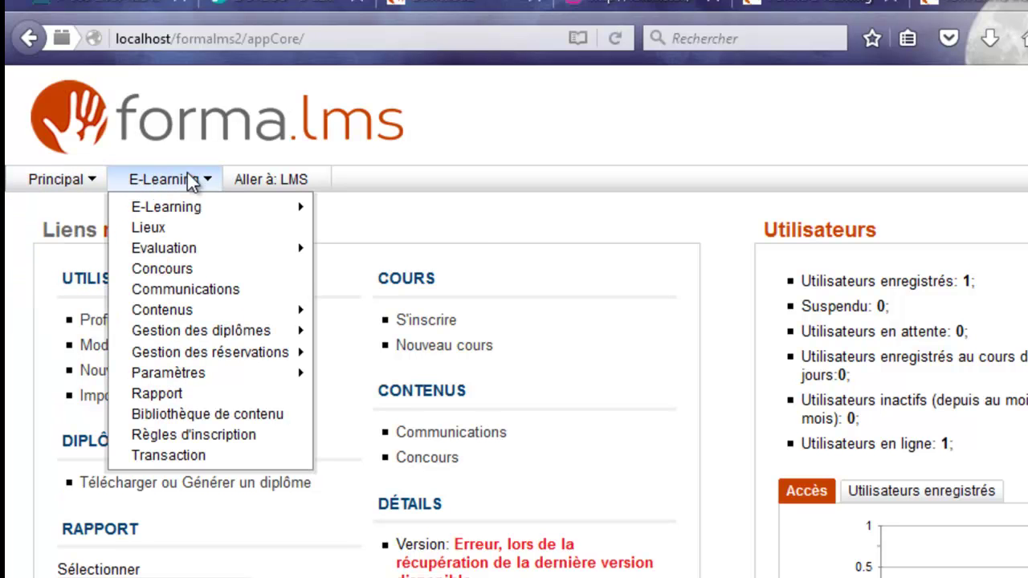
pyautogui.moveTo(206, 209)
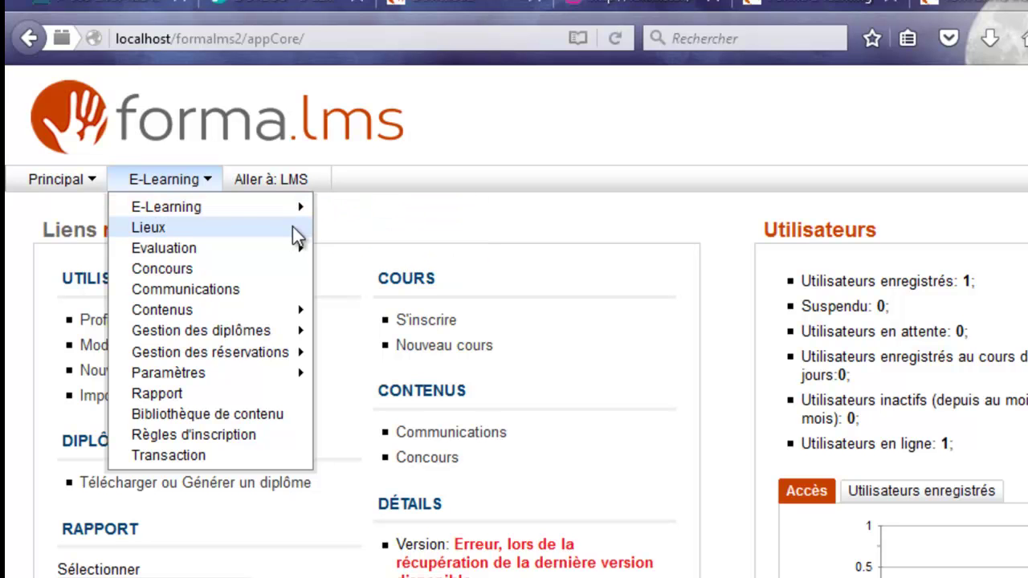
pyautogui.moveTo(291, 252)
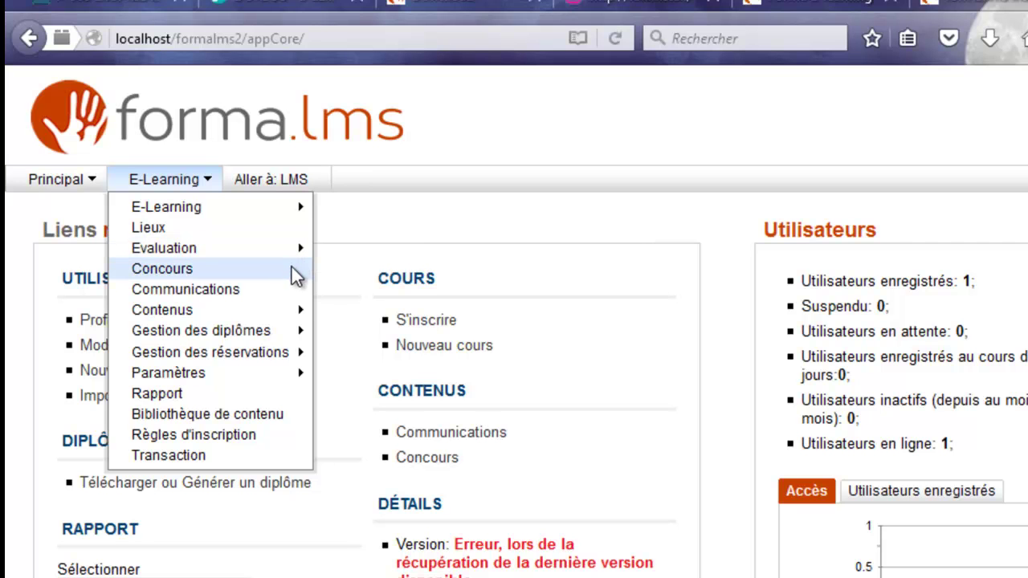
pyautogui.moveTo(295, 315)
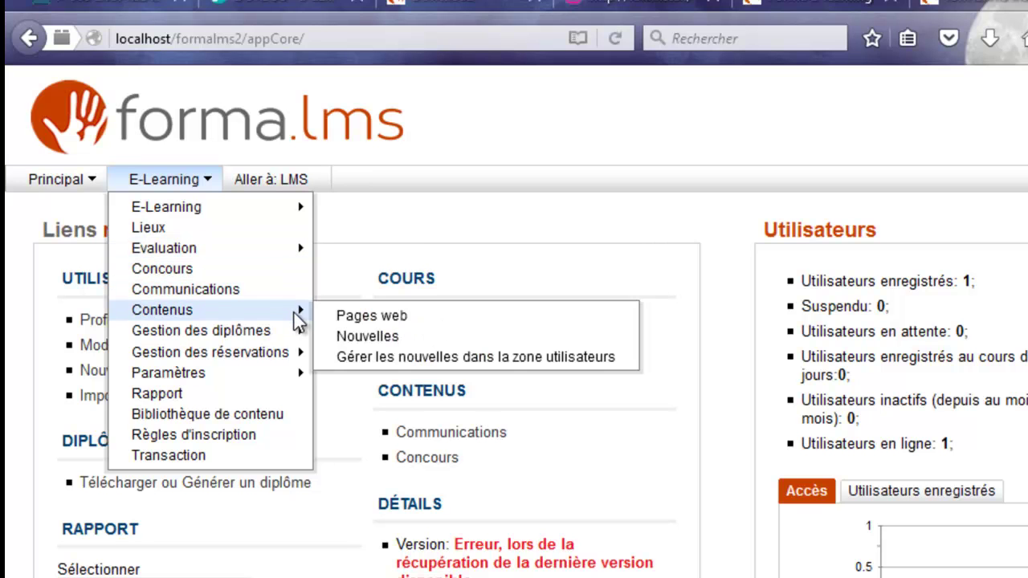
pyautogui.moveTo(299, 338)
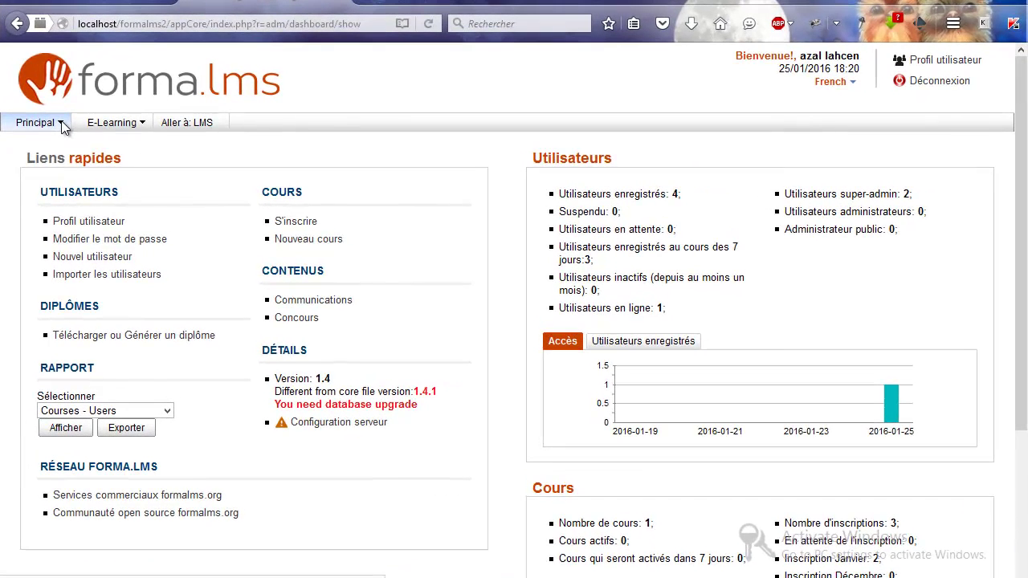
# Step: Go to Principal > Configuration > Paramètres to reach the Options principales settings
pyautogui.click(63, 124)
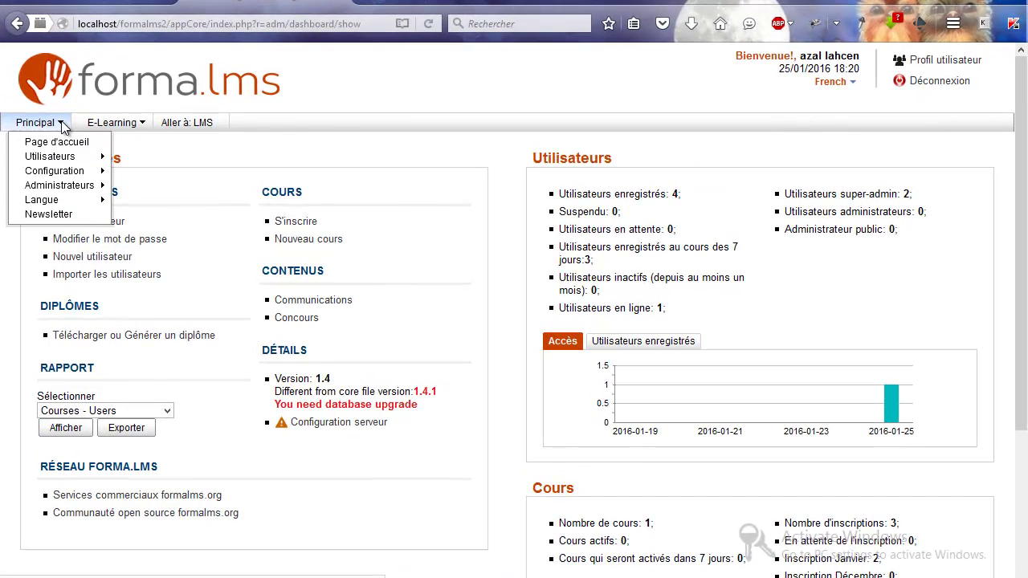
pyautogui.moveTo(67, 160)
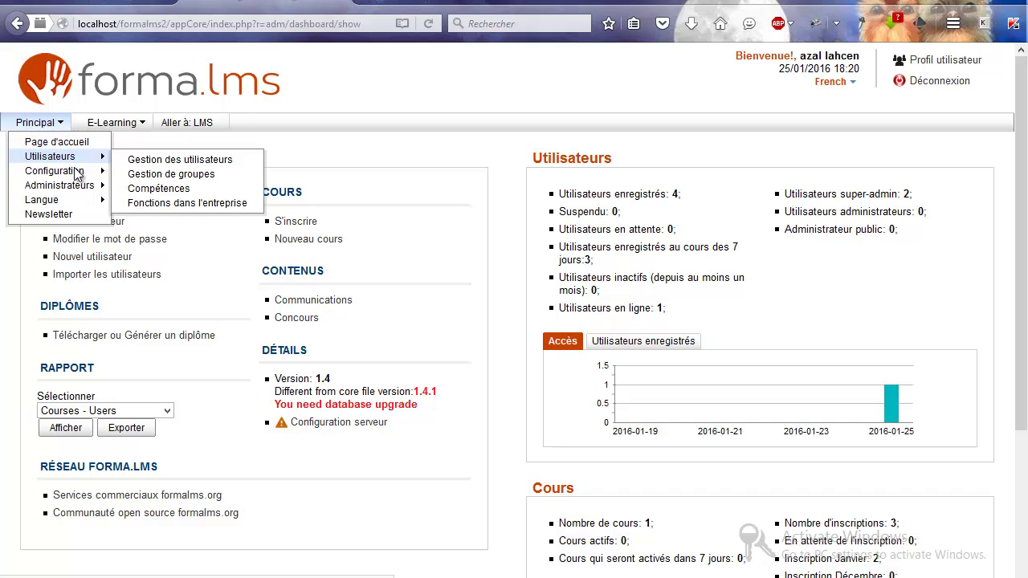
pyautogui.moveTo(78, 179)
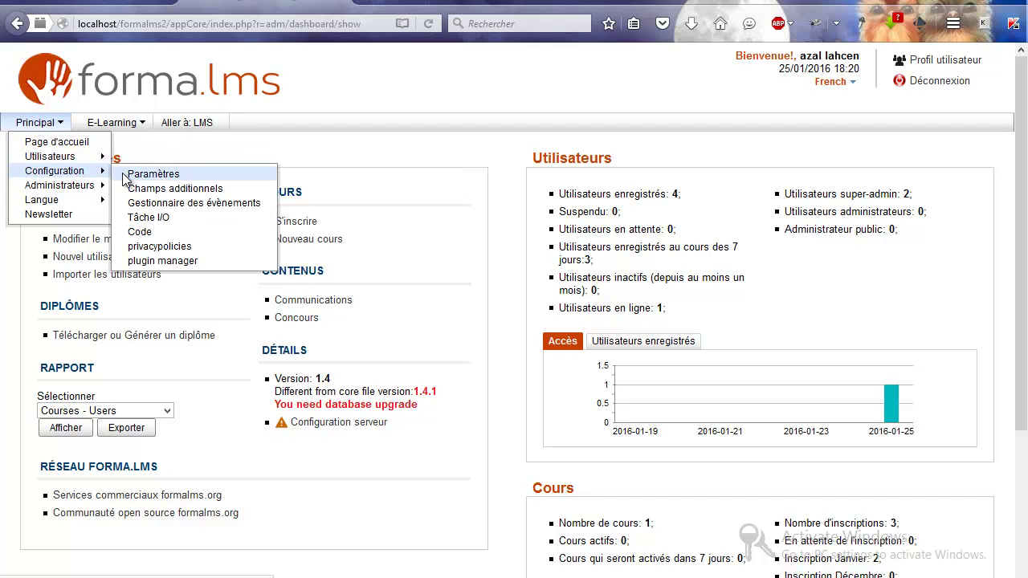
pyautogui.click(152, 175)
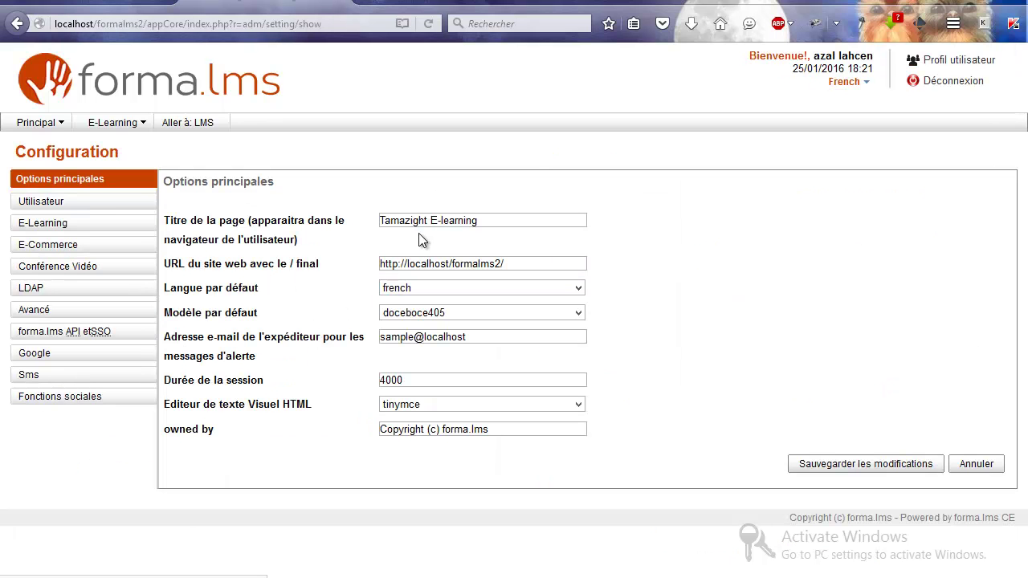
# Step: Save the main options with the page title Tamazight E-learning
pyautogui.doubleClick(411, 220)
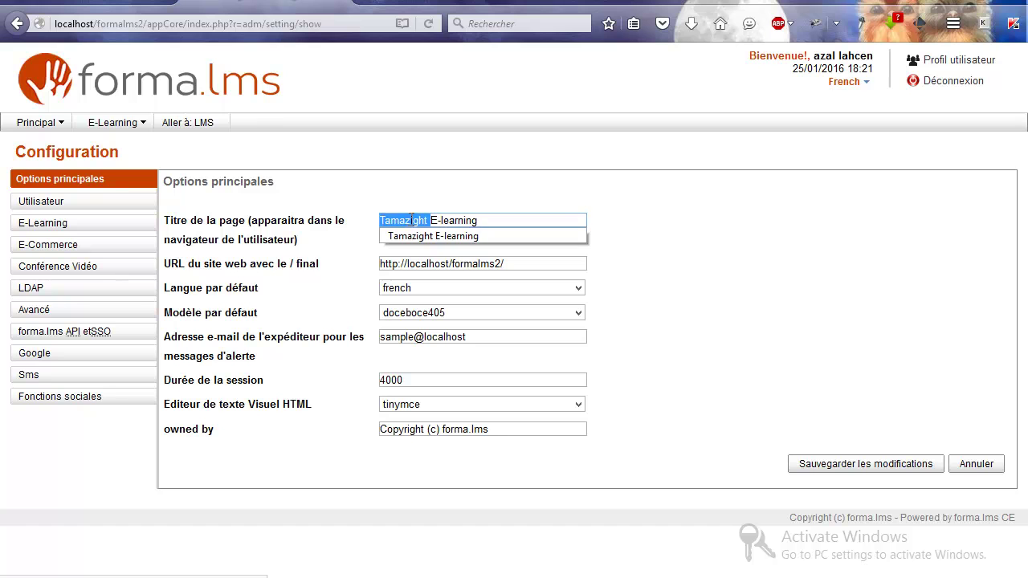
pyautogui.click(412, 220)
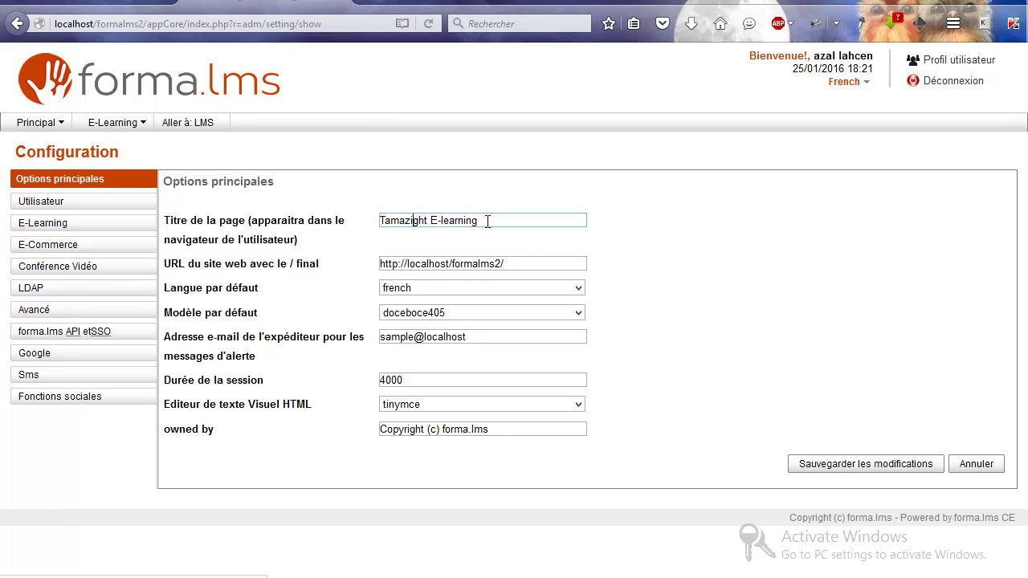
pyautogui.click(820, 466)
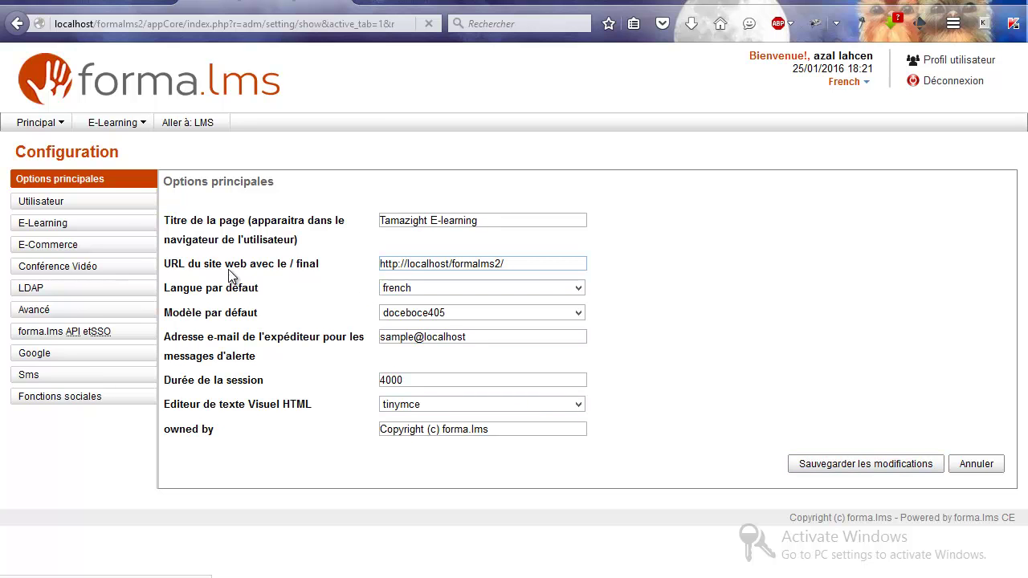
# Step: Review the Utilisateur settings: admin-only registration, privacy policy acceptance required, no registration code
pyautogui.click(131, 207)
pyautogui.scroll(-5, 318, 494)
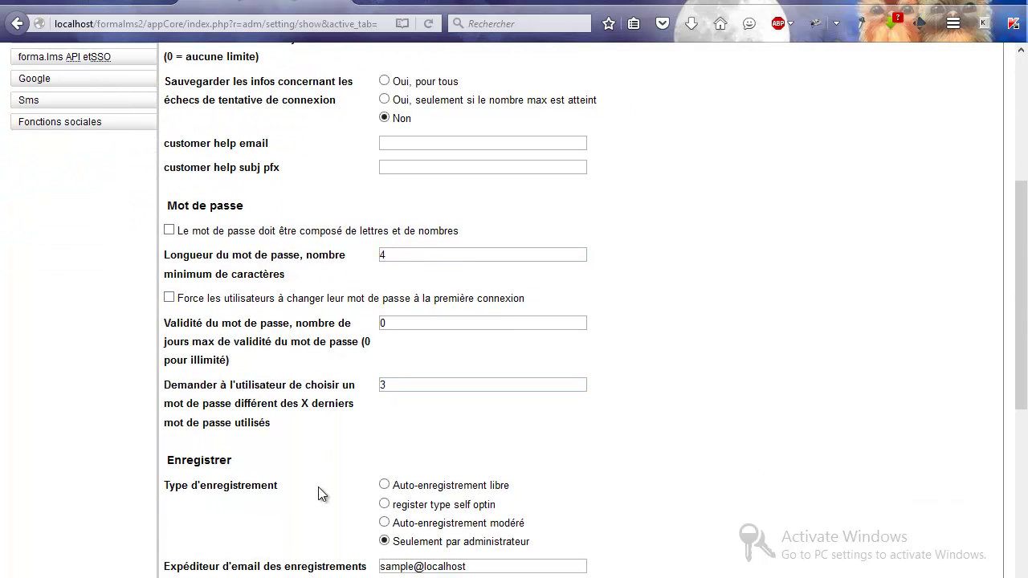
pyautogui.scroll(-3, 320, 493)
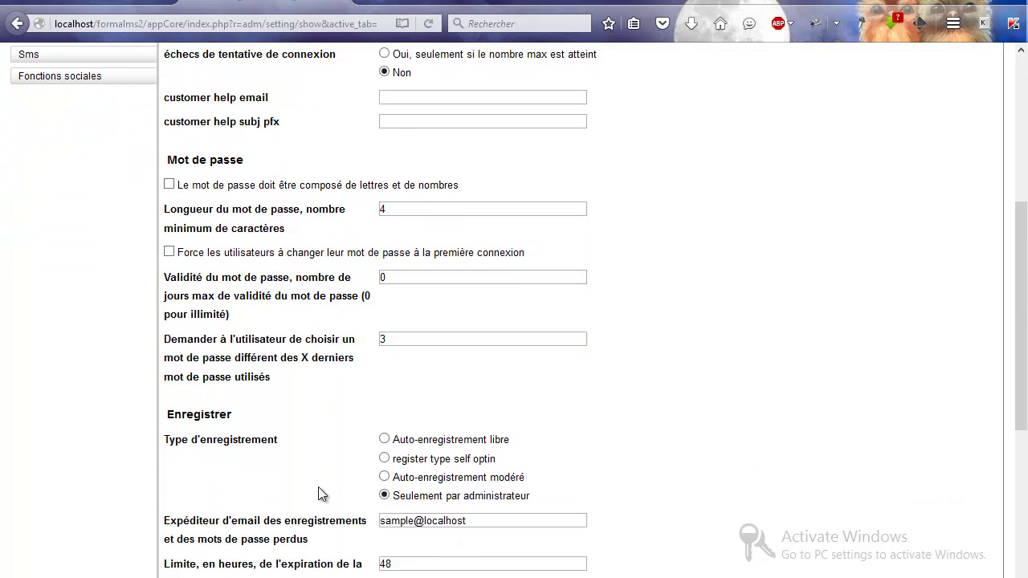
pyautogui.scroll(-1, 320, 493)
pyautogui.scroll(-2, 320, 493)
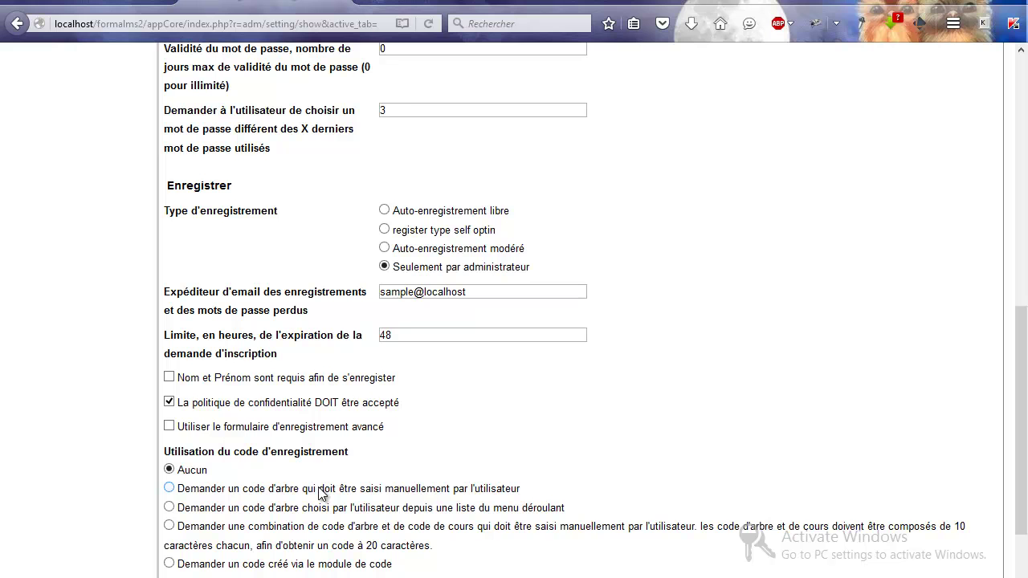
pyautogui.scroll(-2, 319, 493)
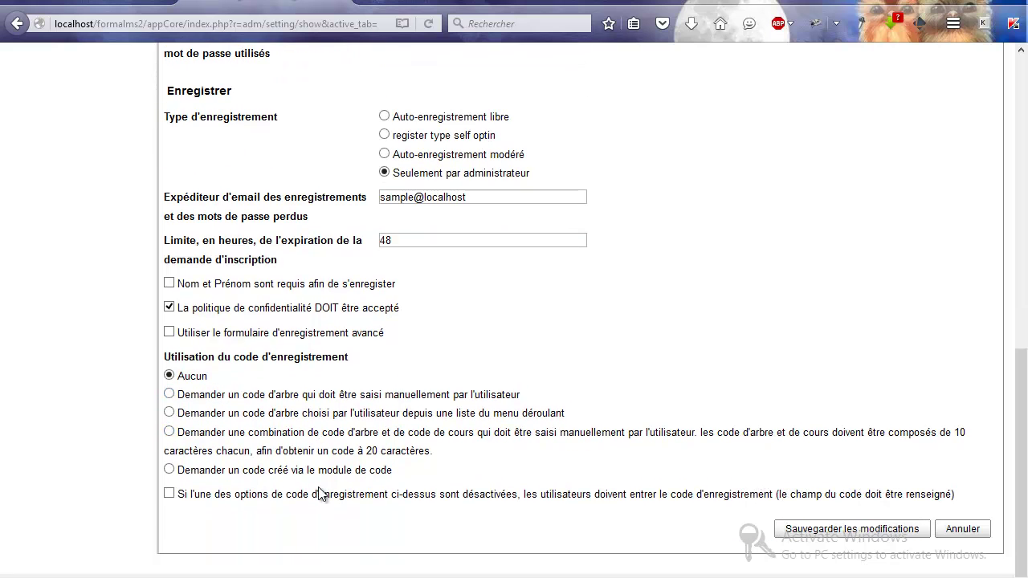
pyautogui.scroll(2, 319, 493)
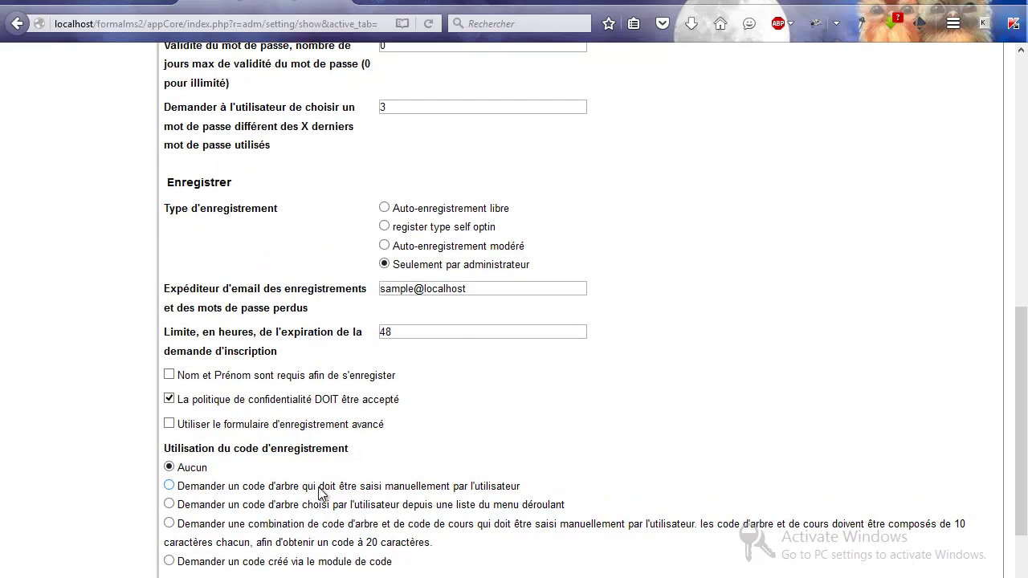
pyautogui.scroll(12, 319, 493)
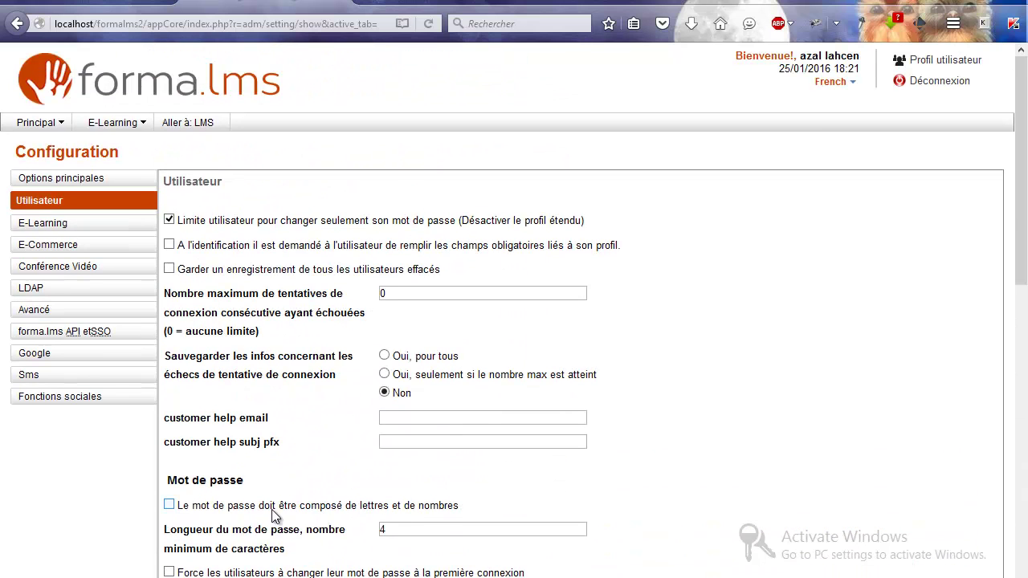
# Step: Browse the E-Learning, E-Commerce, Google and Fonctions sociales configuration tabs
pyautogui.click(103, 230)
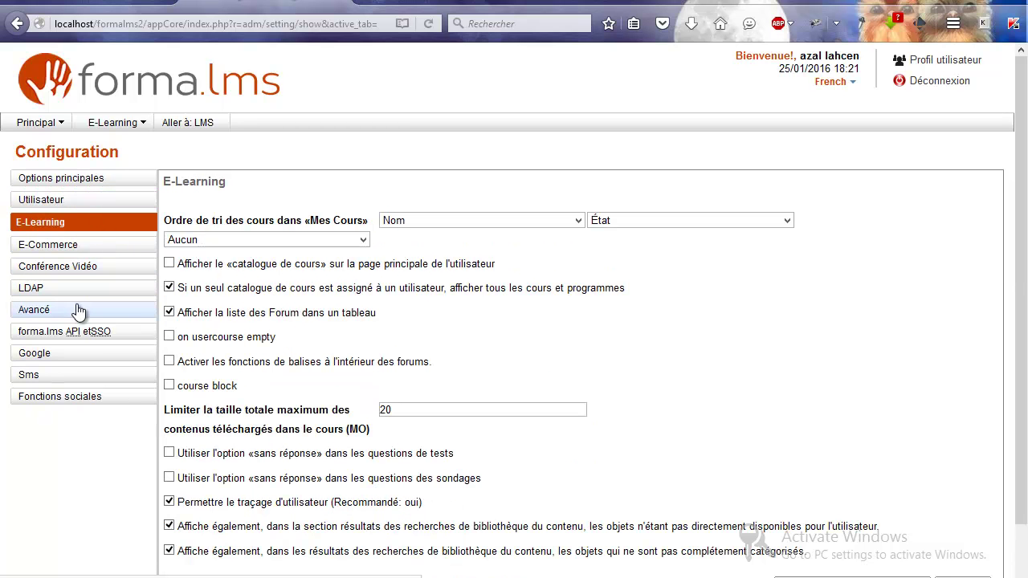
pyautogui.click(78, 250)
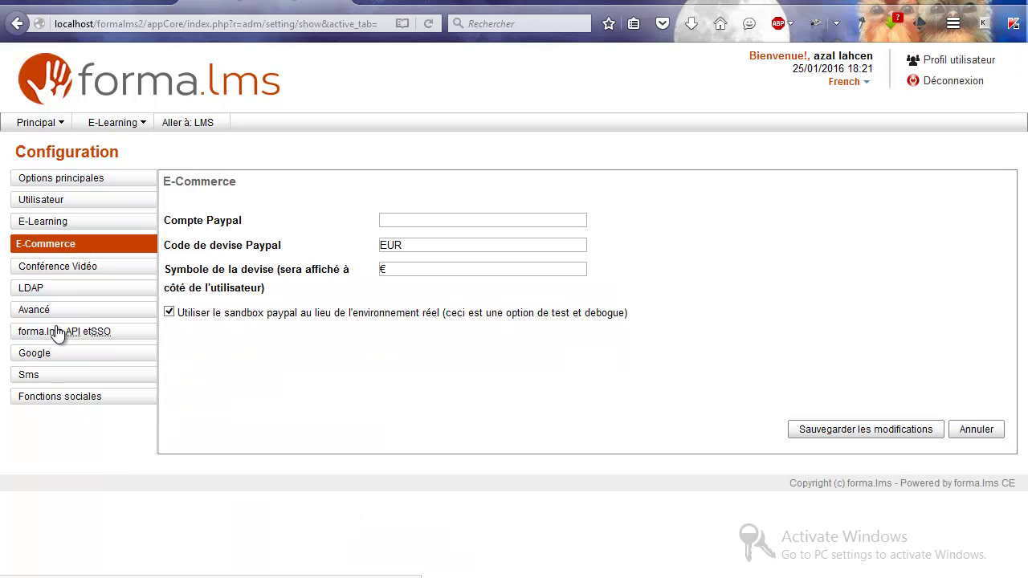
pyautogui.click(50, 357)
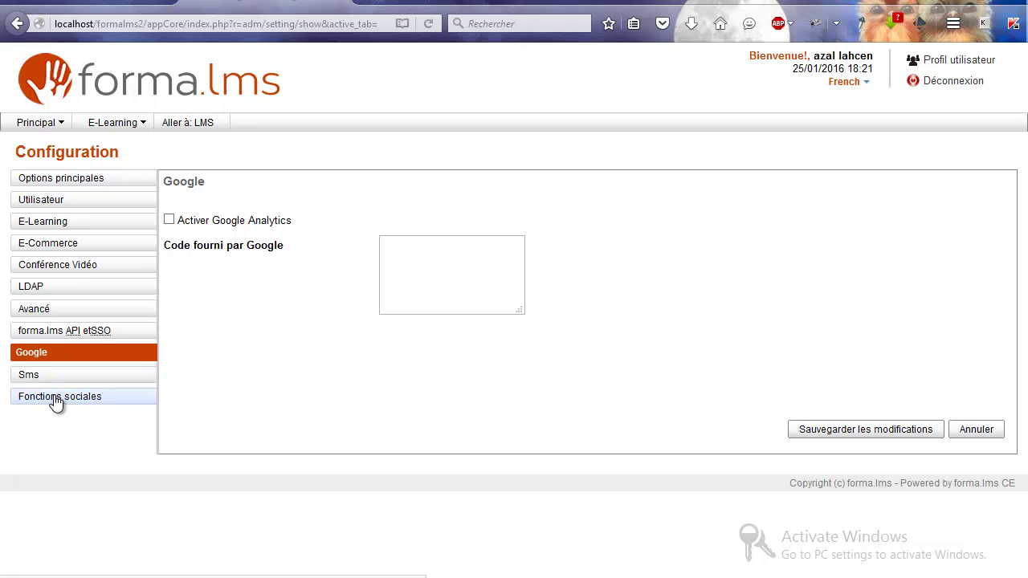
pyautogui.click(57, 398)
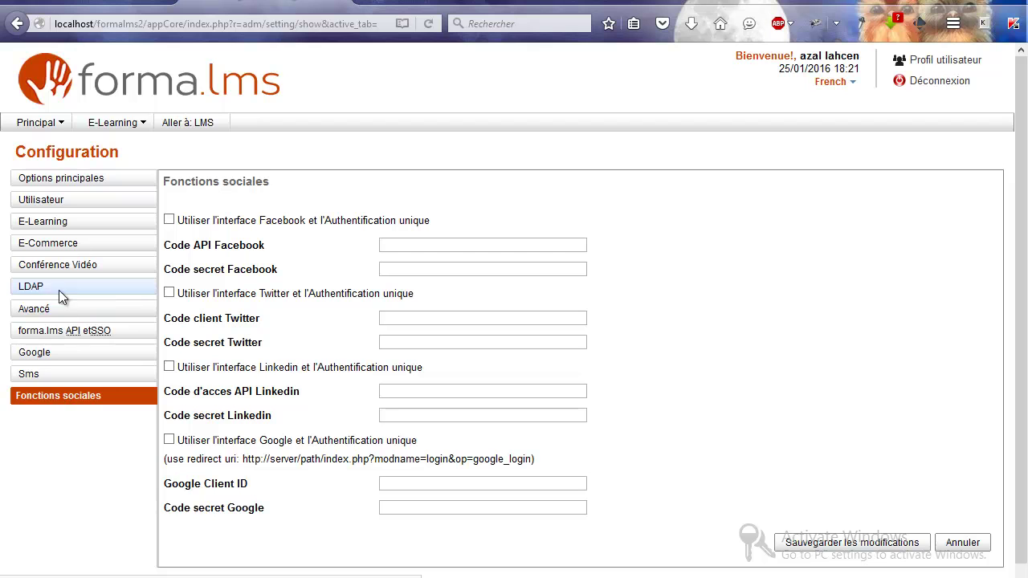
pyautogui.click(61, 124)
pyautogui.moveTo(68, 159)
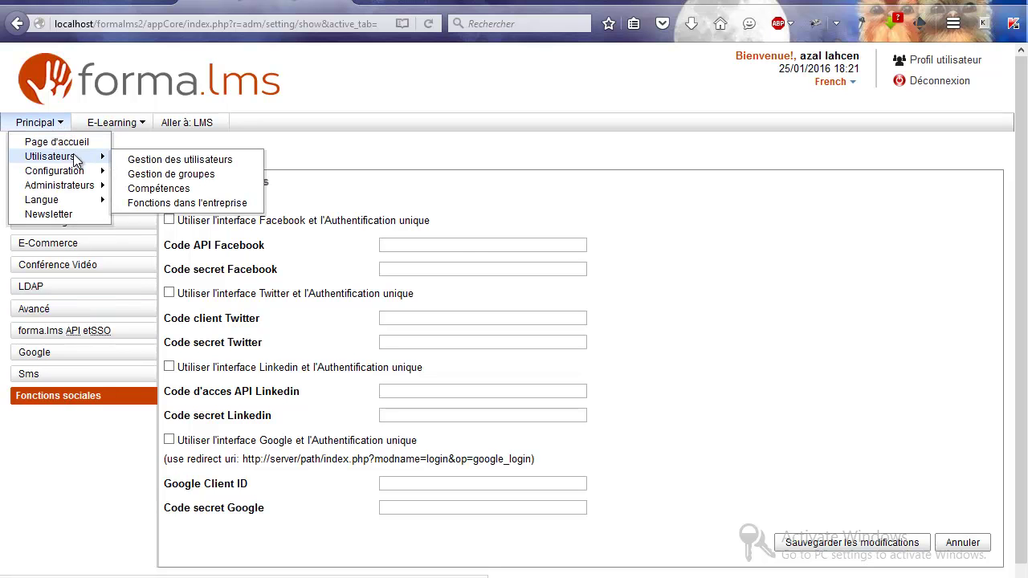
# Step: Go to Gestion des utilisateurs and start a Nouvel utilisateur form
pyautogui.click(147, 159)
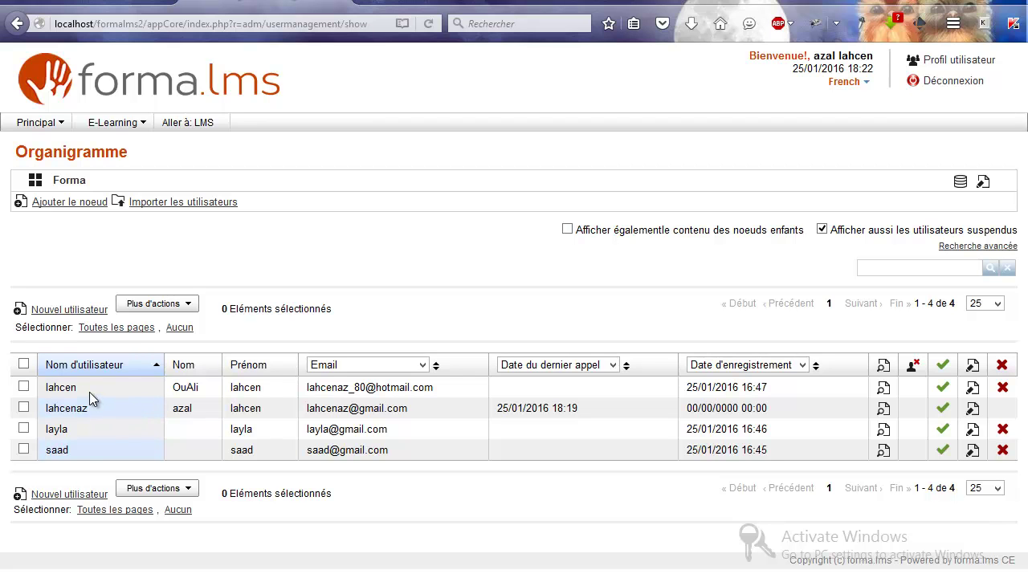
pyautogui.click(74, 314)
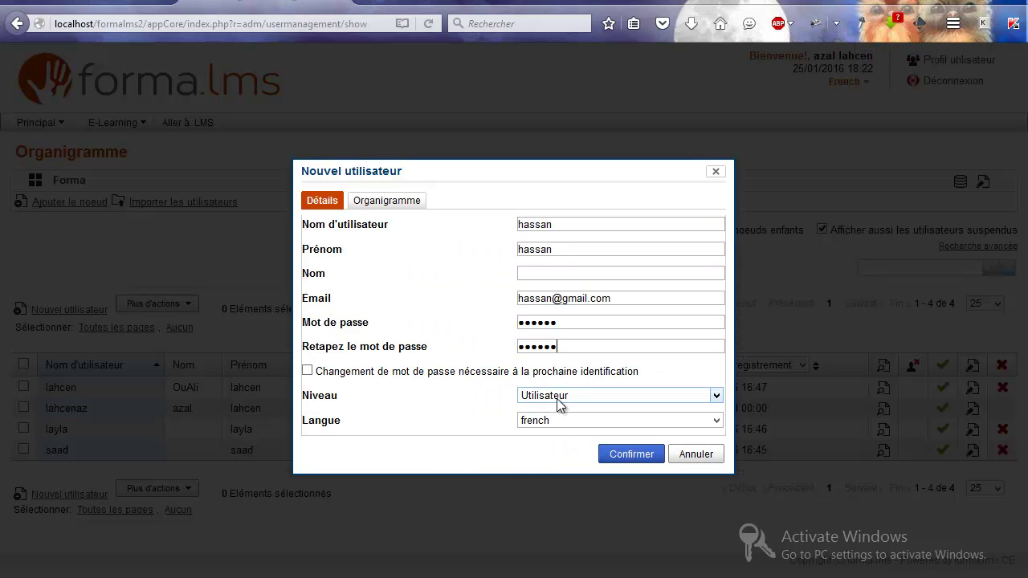
# Step: Create the first user at Utilisateur level with french as language
pyautogui.click(567, 399)
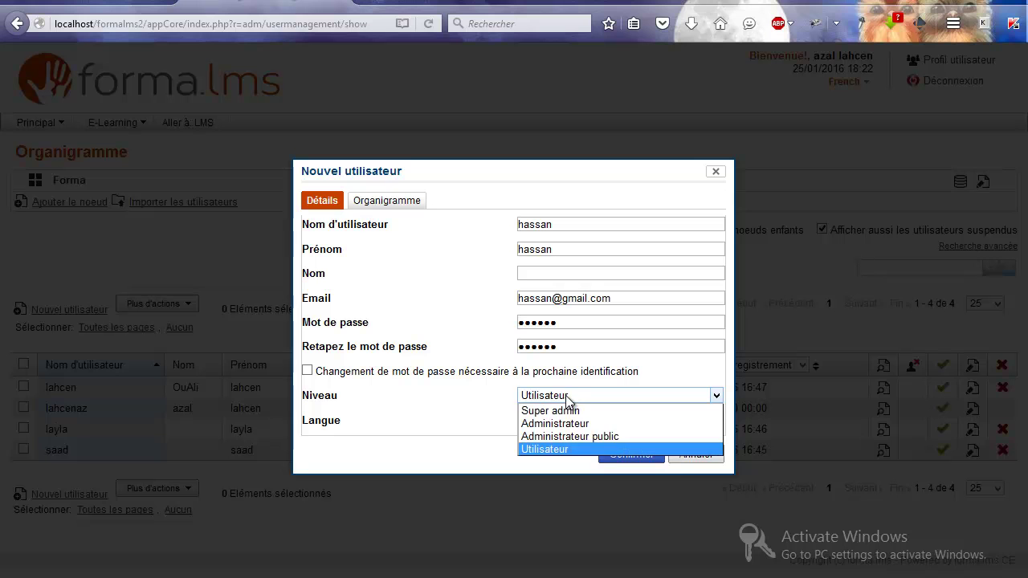
pyautogui.click(567, 449)
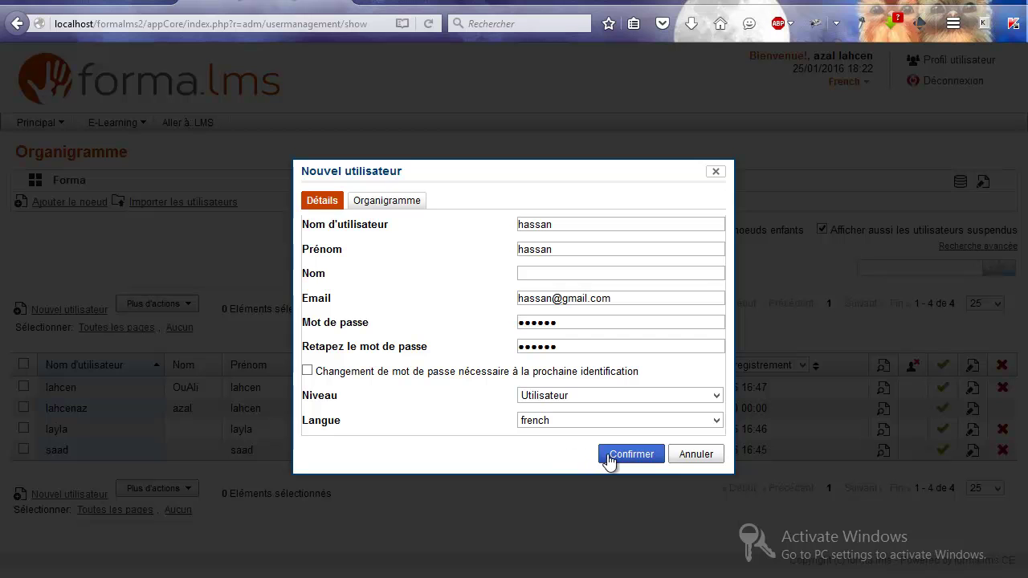
pyautogui.click(620, 419)
pyautogui.click(618, 421)
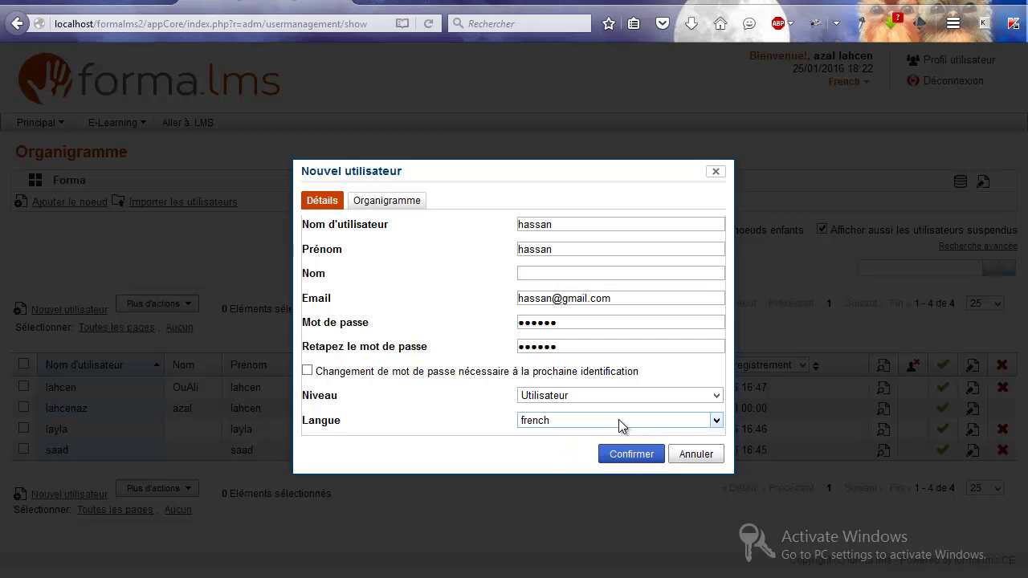
pyautogui.click(624, 453)
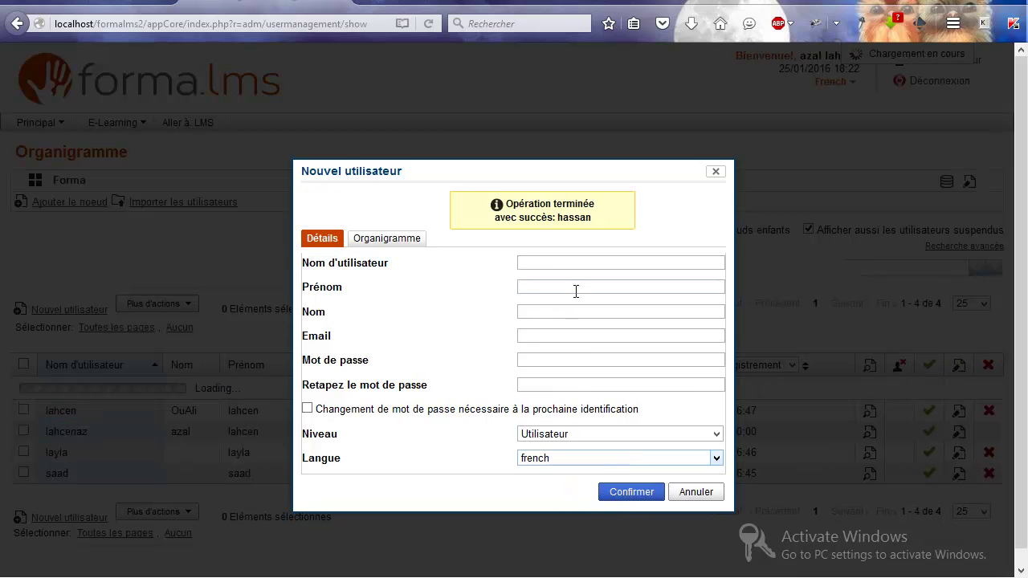
# Step: Create a second user at Administrateur level, then close the new-user form
pyautogui.write('fatim')
pyautogui.write('a')
pyautogui.click(573, 435)
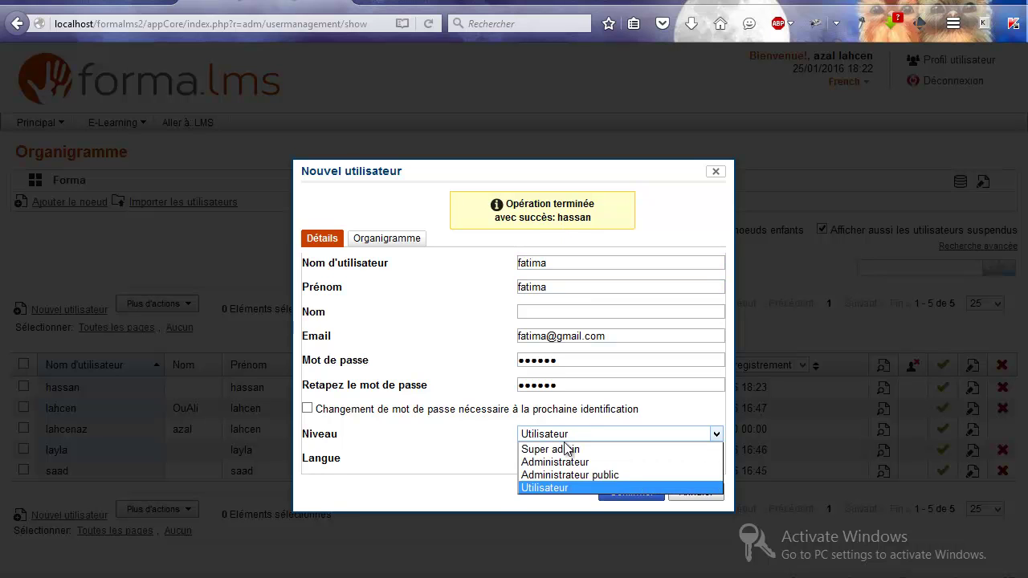
pyautogui.click(569, 462)
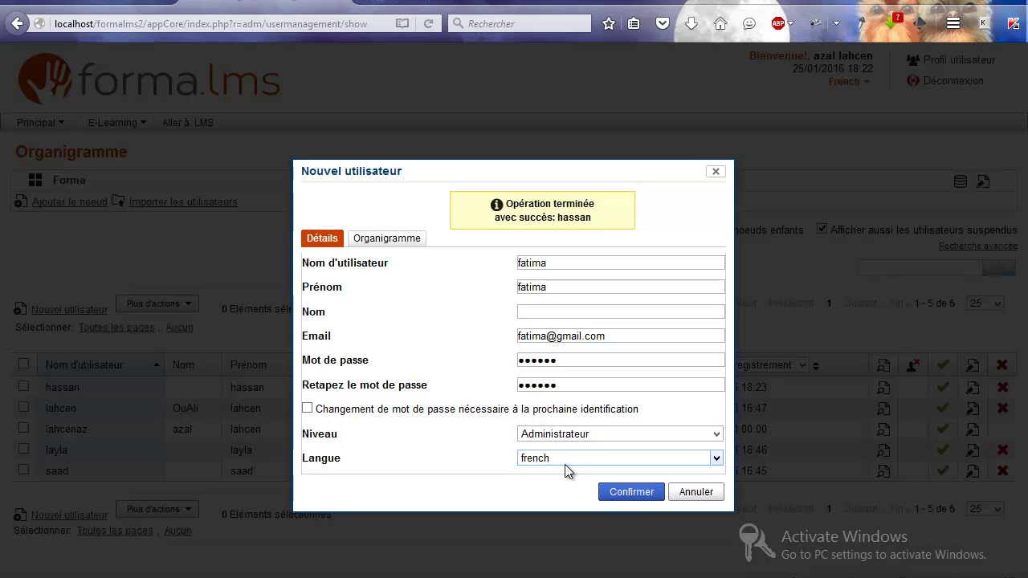
pyautogui.click(620, 499)
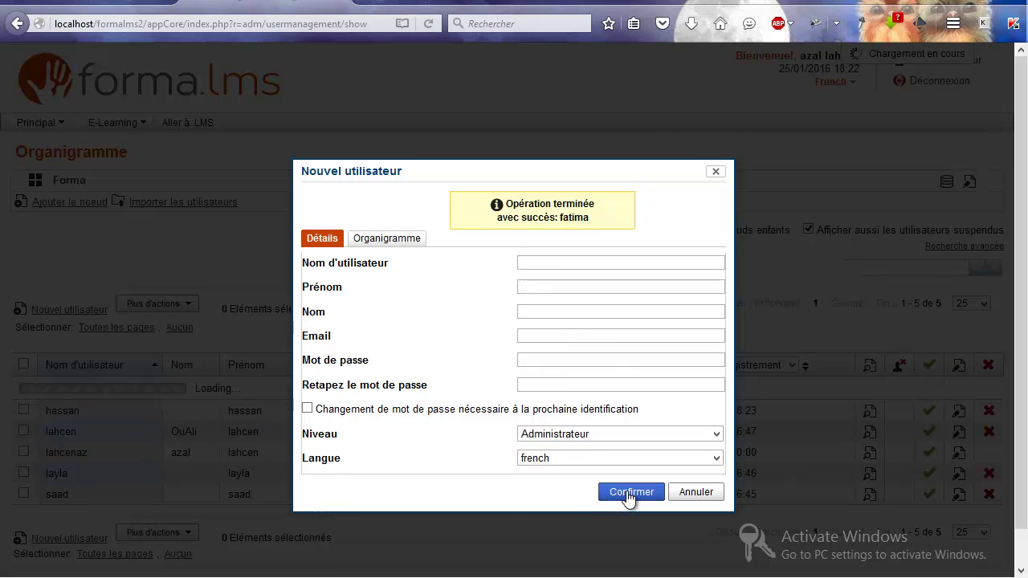
pyautogui.click(716, 173)
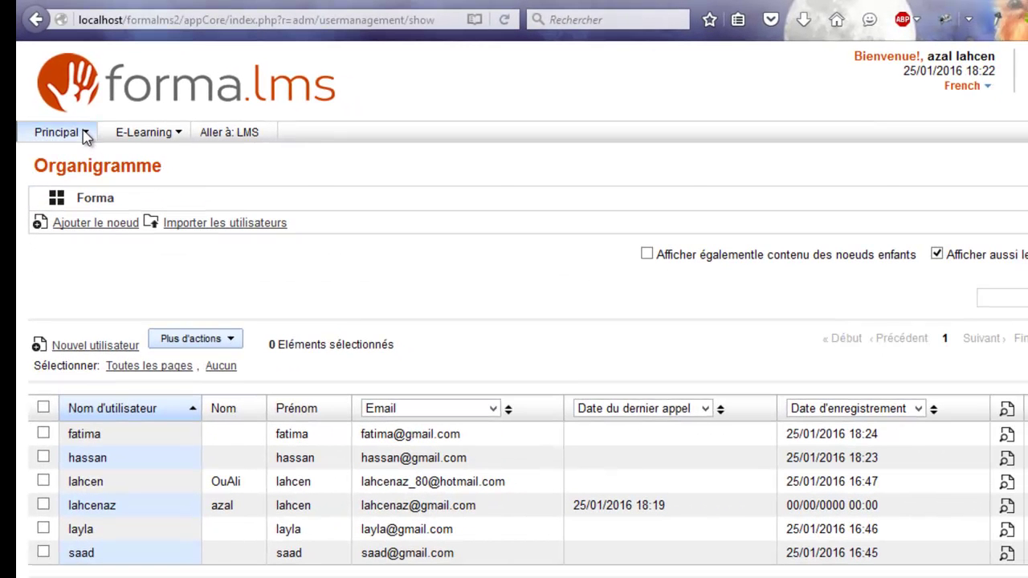
# Step: Go to E-Learning course management and open a blank Nouveau cours form
pyautogui.click(86, 135)
pyautogui.moveTo(87, 204)
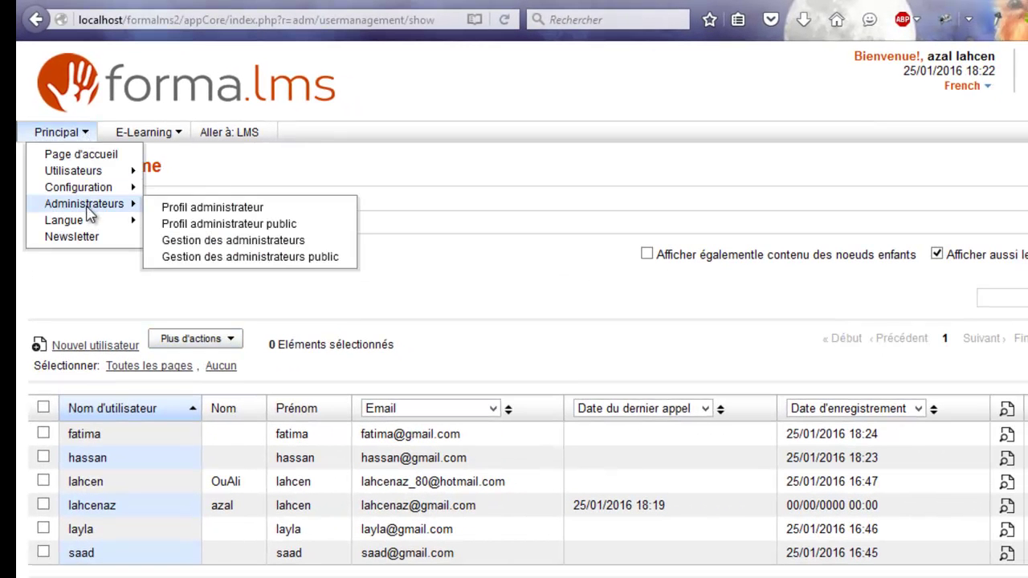
pyautogui.moveTo(90, 221)
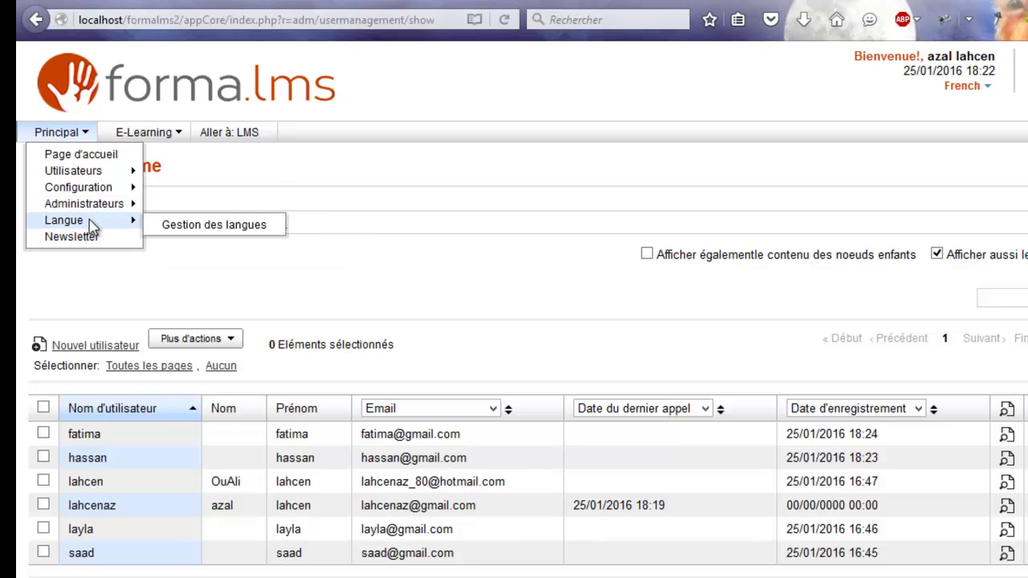
pyautogui.click(140, 138)
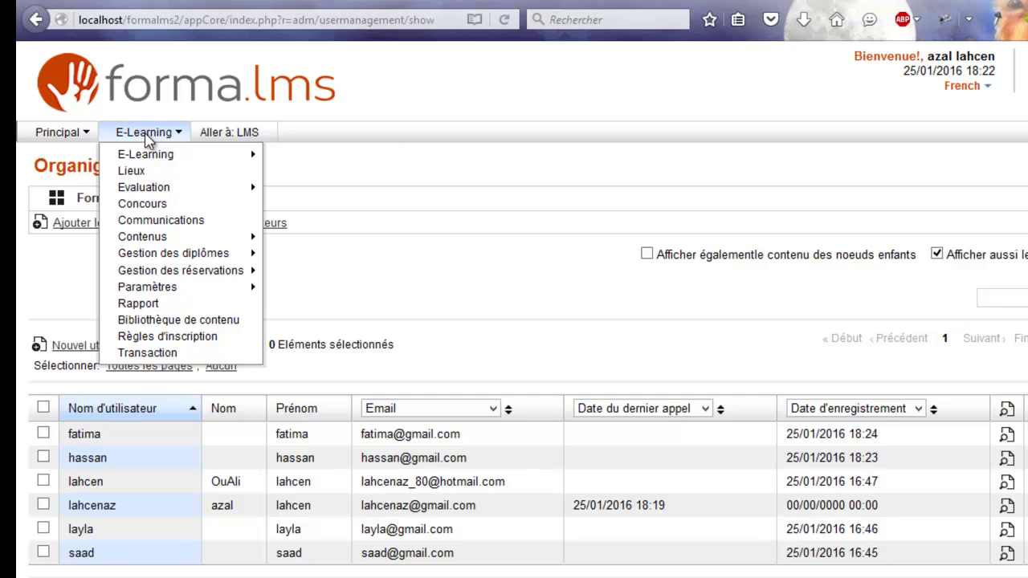
pyautogui.moveTo(159, 161)
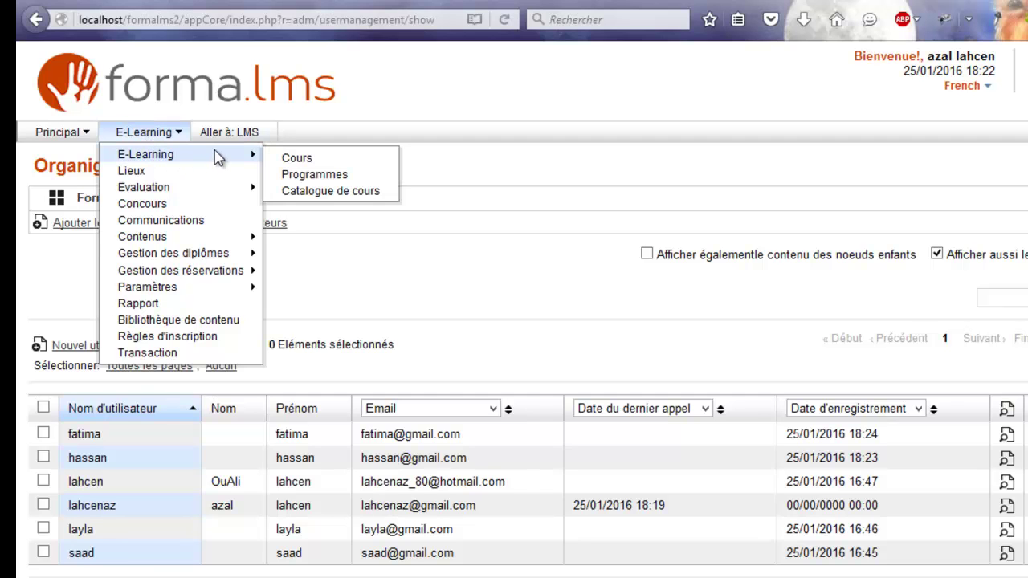
pyautogui.click(297, 159)
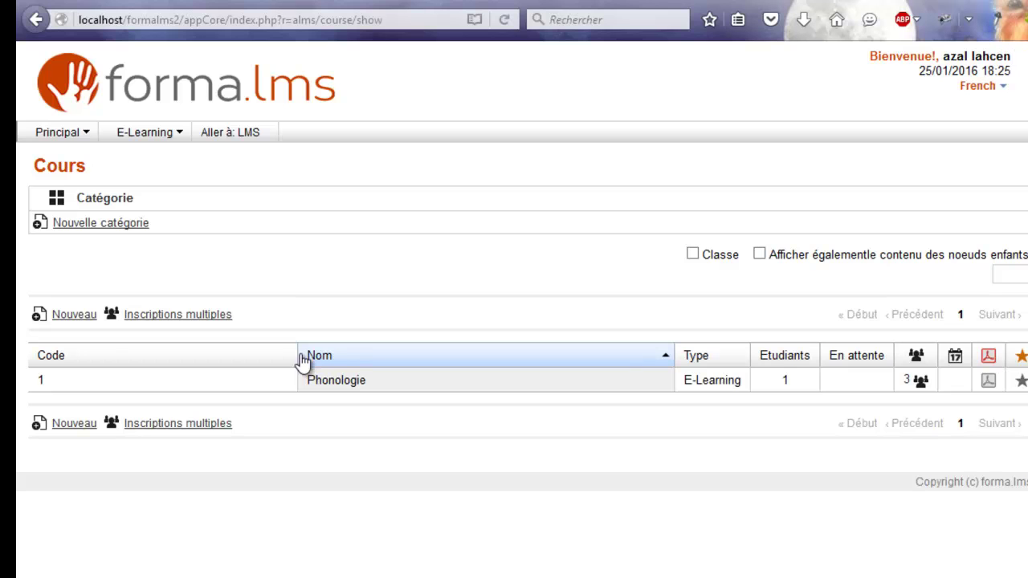
pyautogui.click(81, 315)
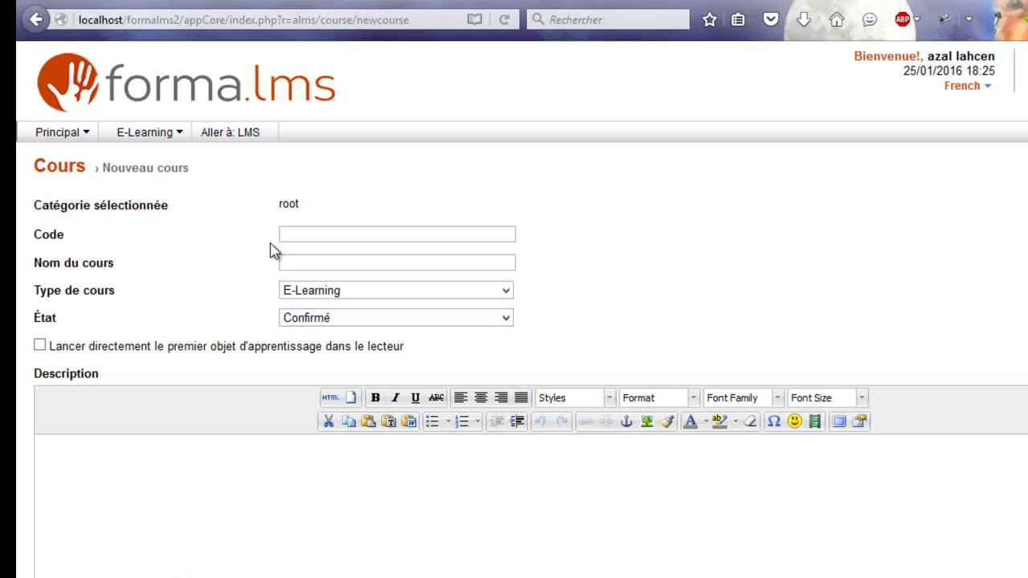
# Step: Enter code 2, name Morphologie, type E-Learning, and begin the description 'ci est un cours de morphologie de la langue ama'
pyautogui.click(305, 232)
pyautogui.write('2')
pyautogui.click(305, 262)
pyautogui.write('Morpholo')
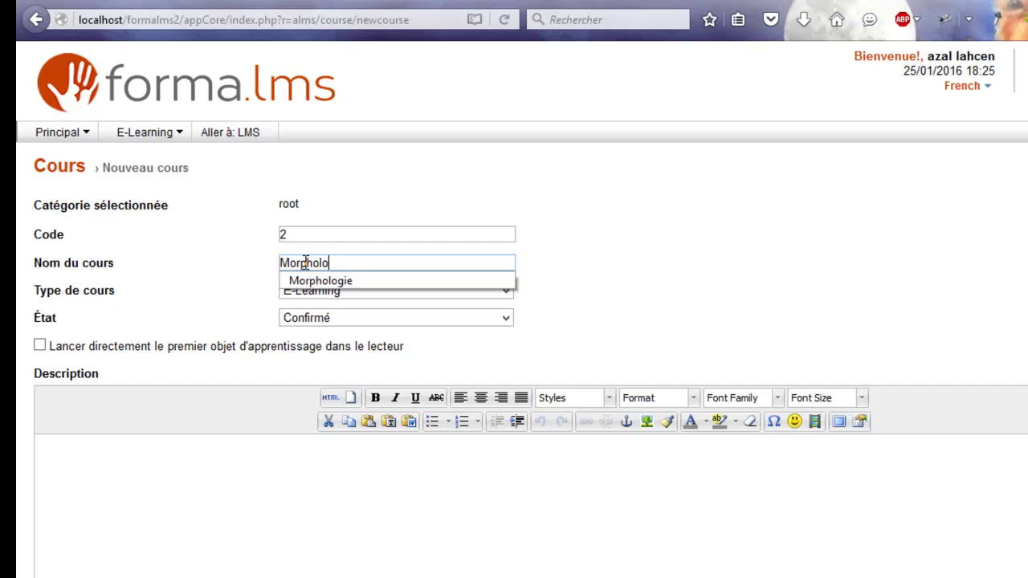
pyautogui.click(321, 281)
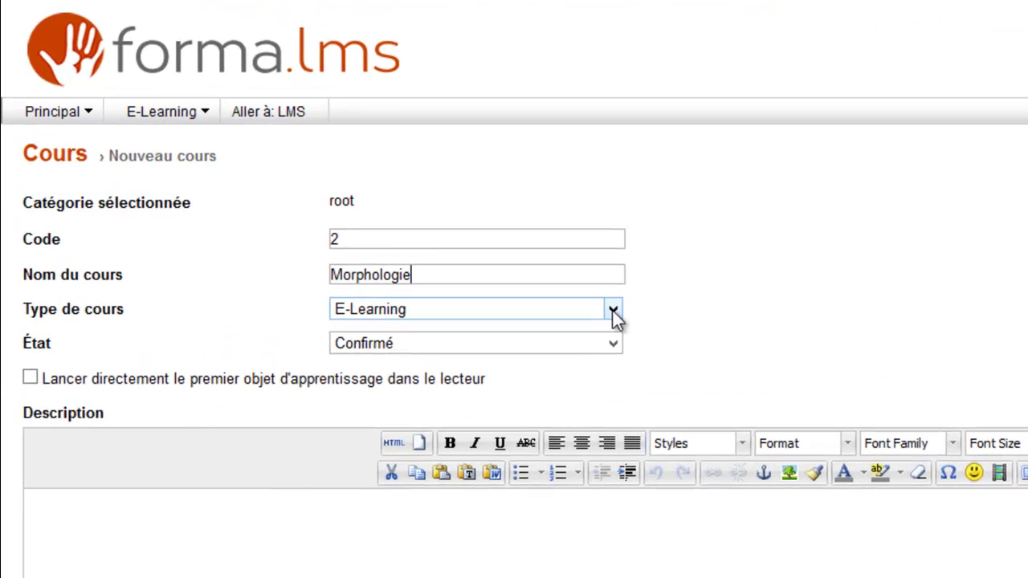
pyautogui.click(612, 313)
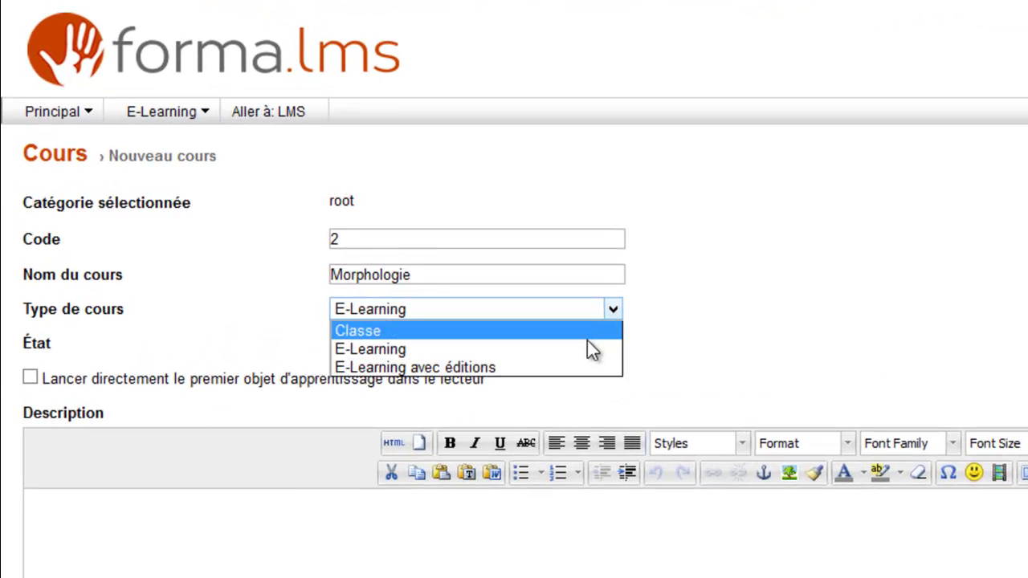
pyautogui.click(612, 310)
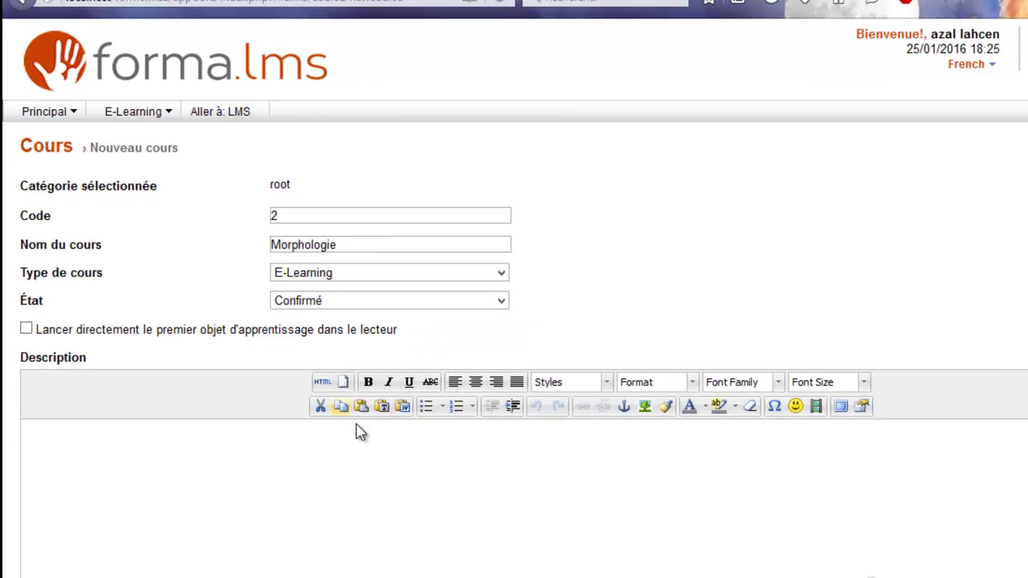
pyautogui.scroll(-3, 314, 224)
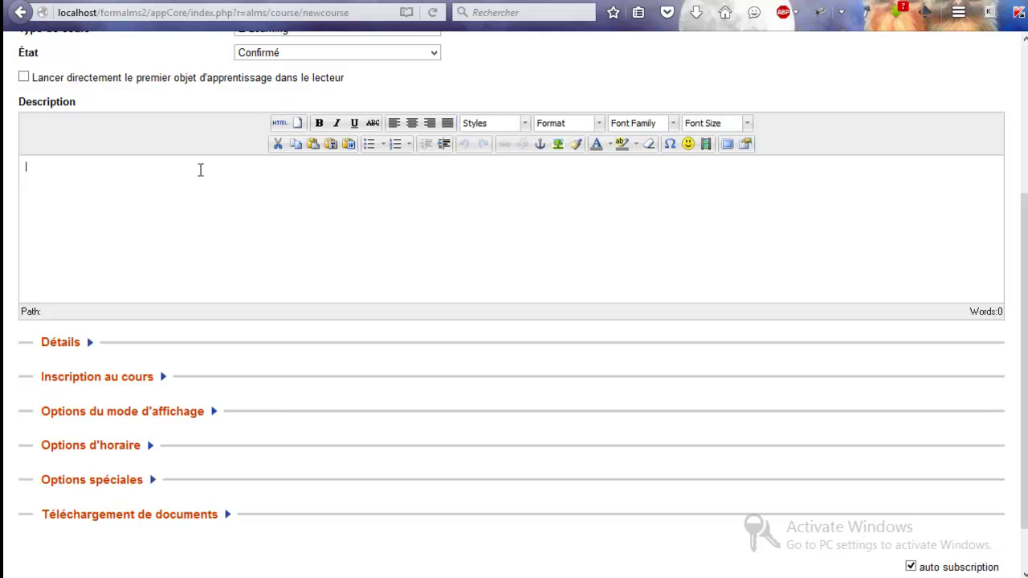
pyautogui.write('ci est un cours de morphologie de la lang')
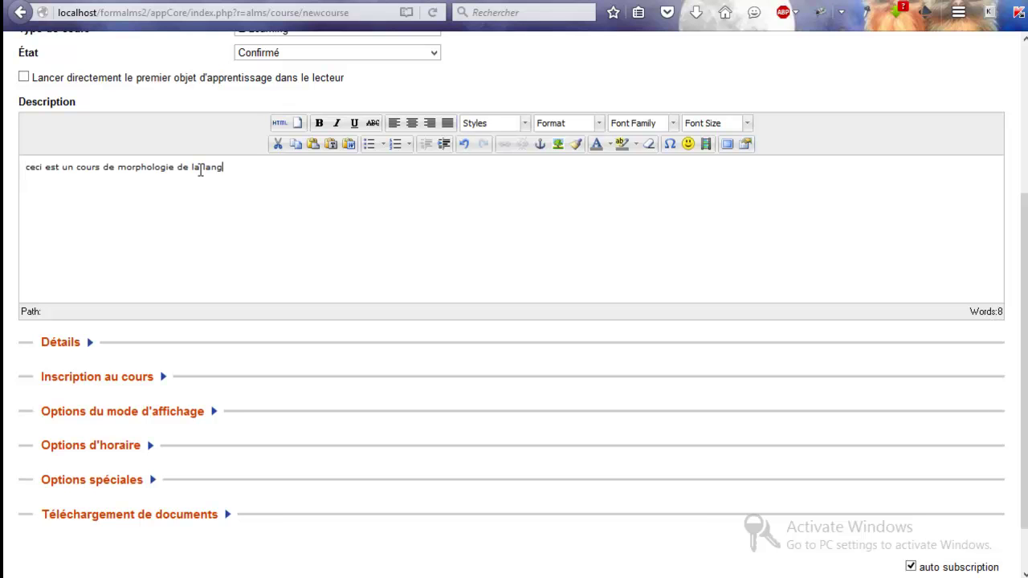
pyautogui.write('ue amazighe')
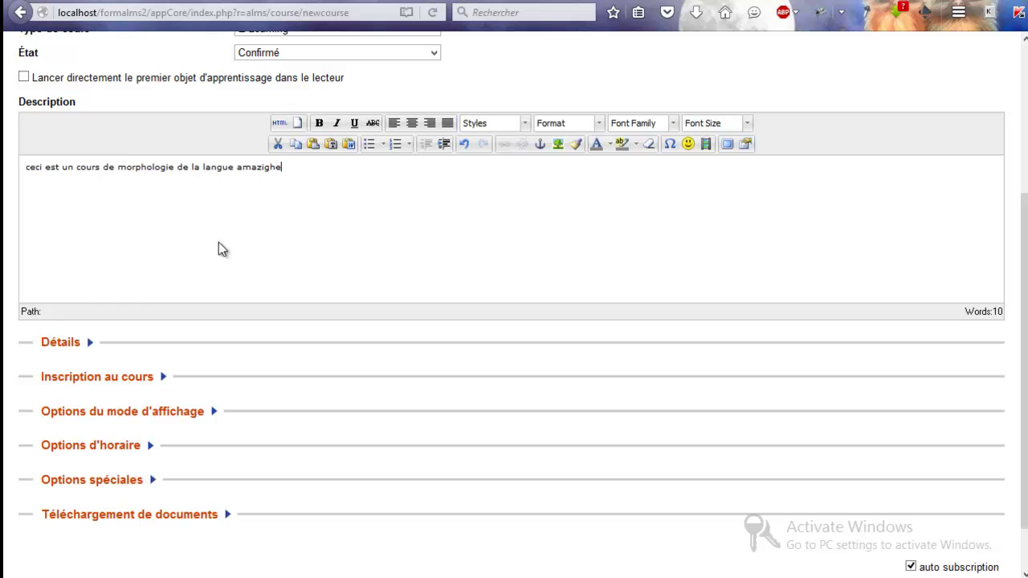
pyautogui.click(78, 348)
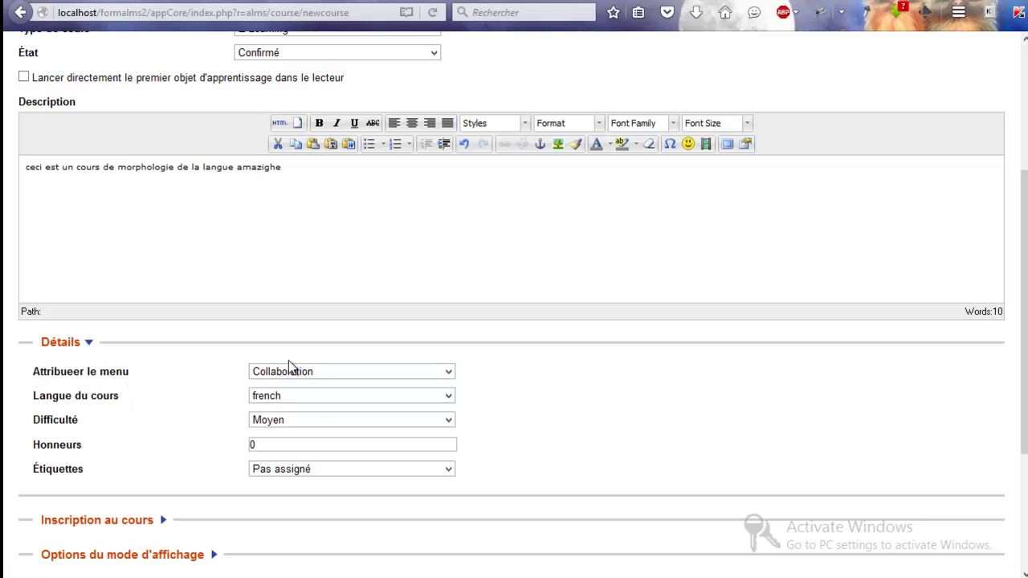
pyautogui.click(321, 370)
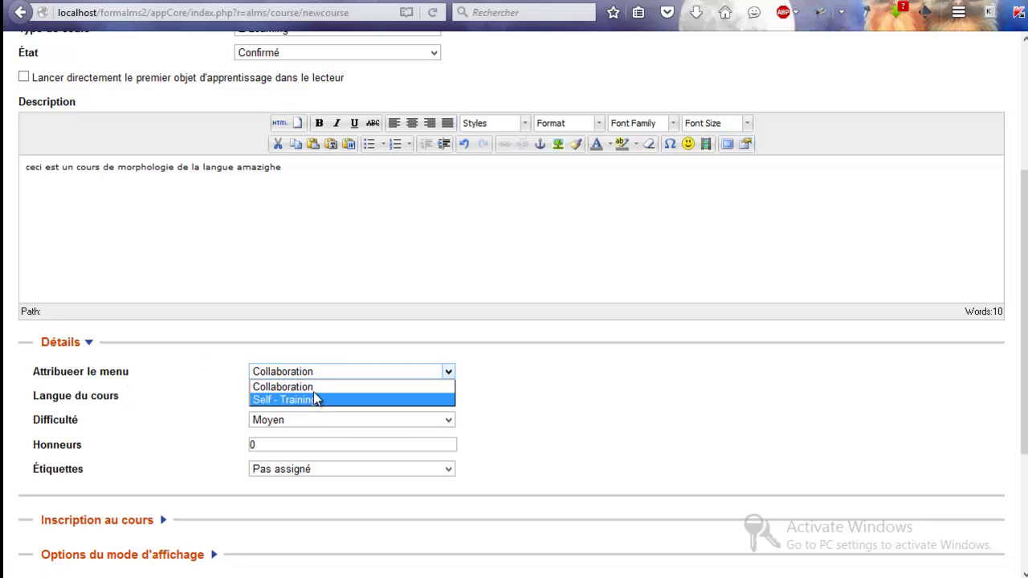
pyautogui.click(447, 420)
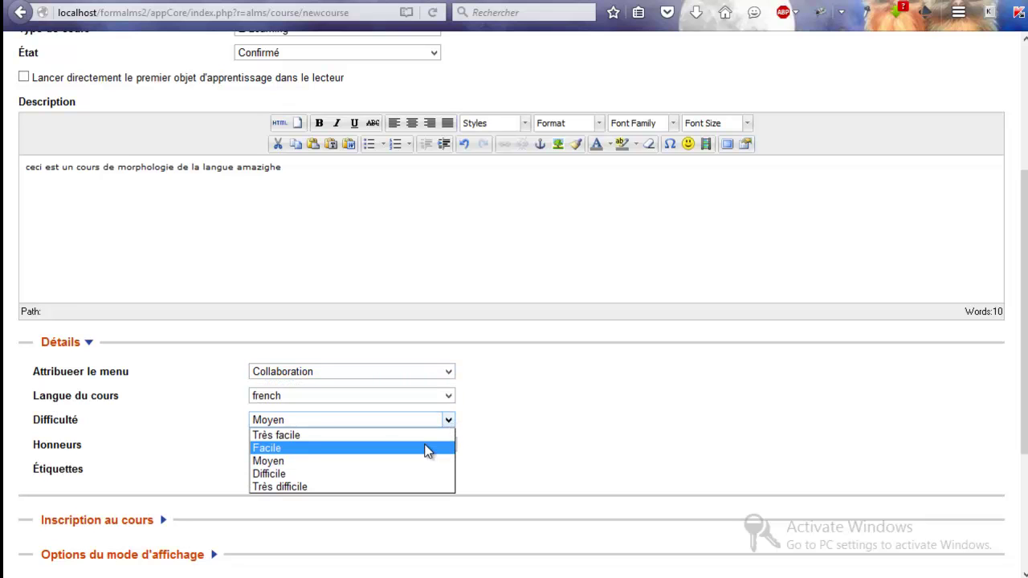
pyautogui.click(427, 448)
pyautogui.click(88, 343)
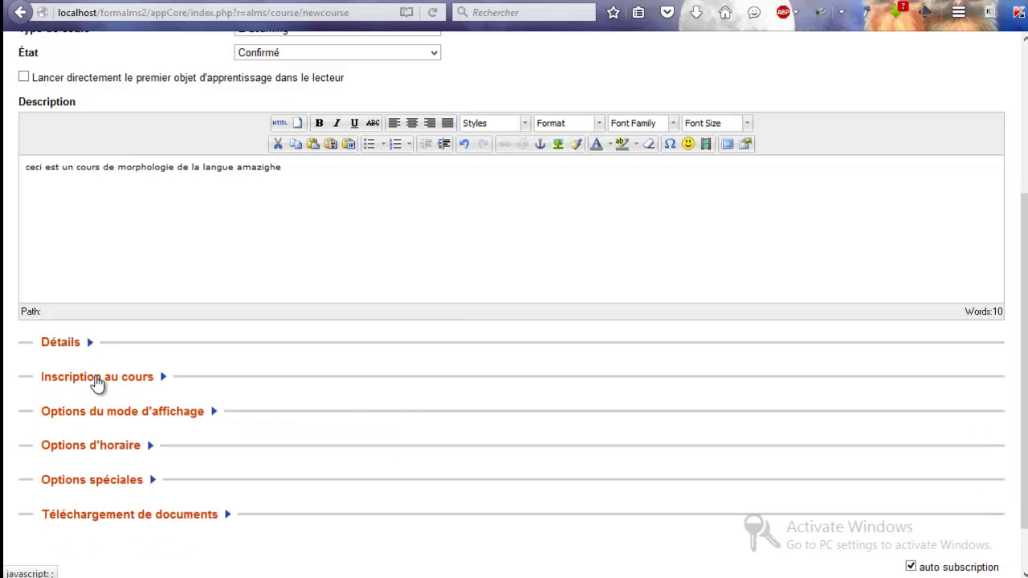
pyautogui.click(96, 377)
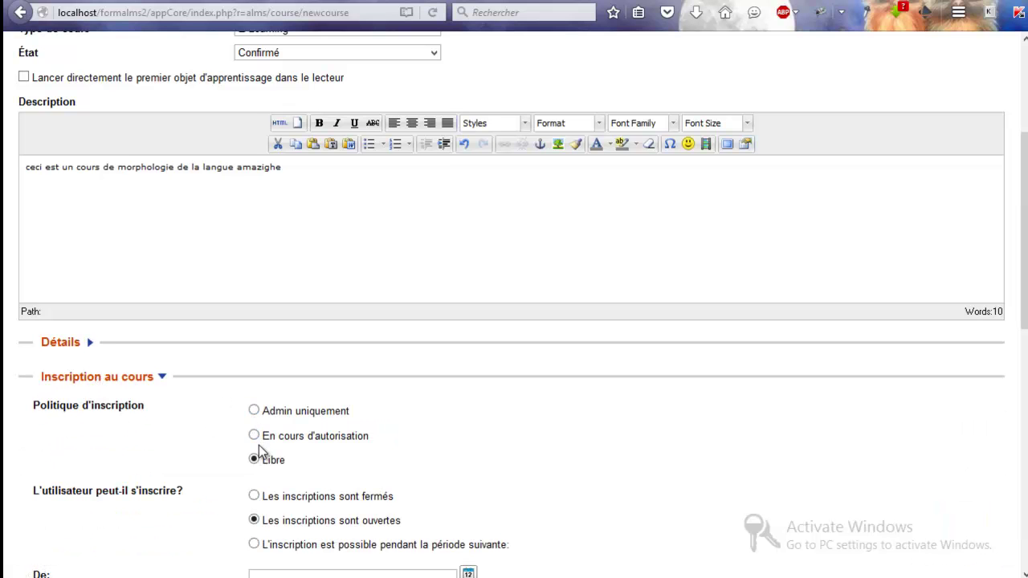
pyautogui.scroll(-5, 213, 443)
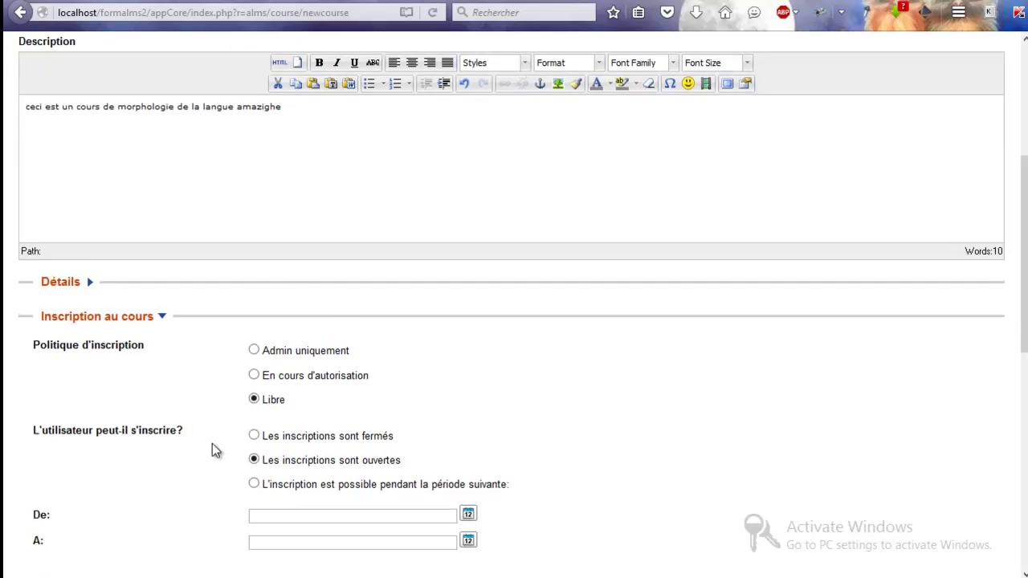
pyautogui.scroll(-1, 212, 443)
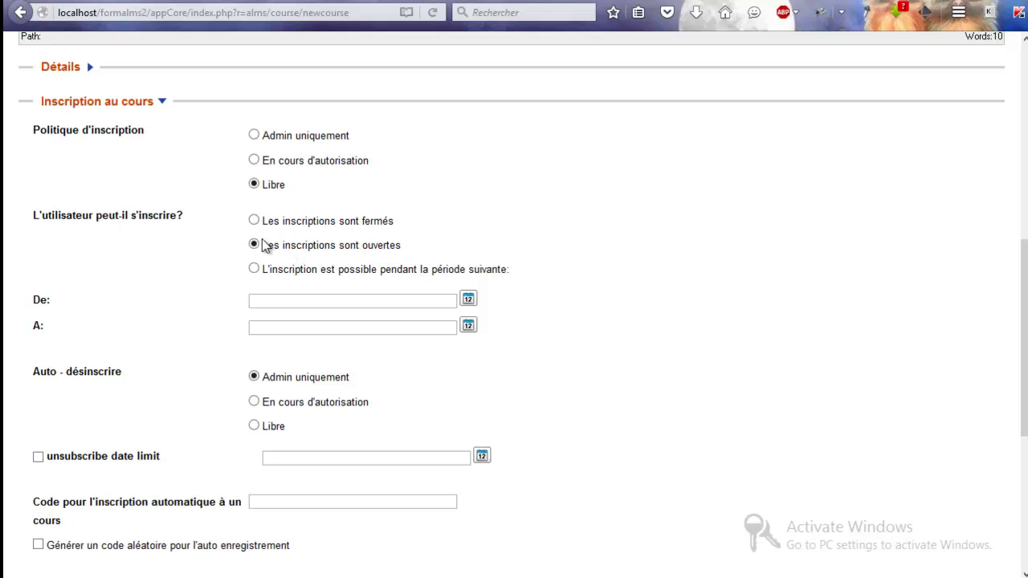
pyautogui.click(255, 377)
pyautogui.scroll(-6, 209, 433)
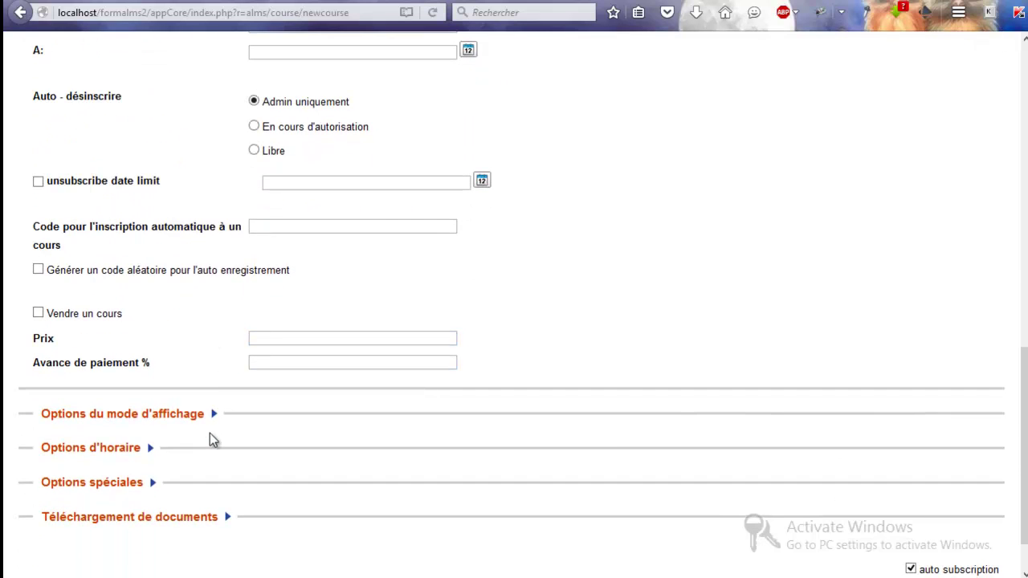
pyautogui.scroll(2, 210, 438)
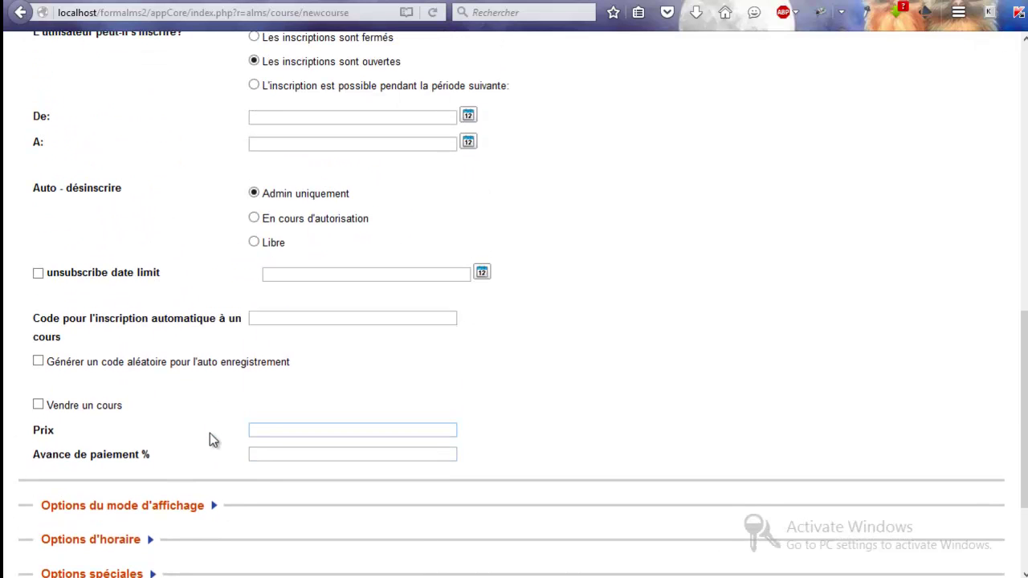
pyautogui.click(72, 294)
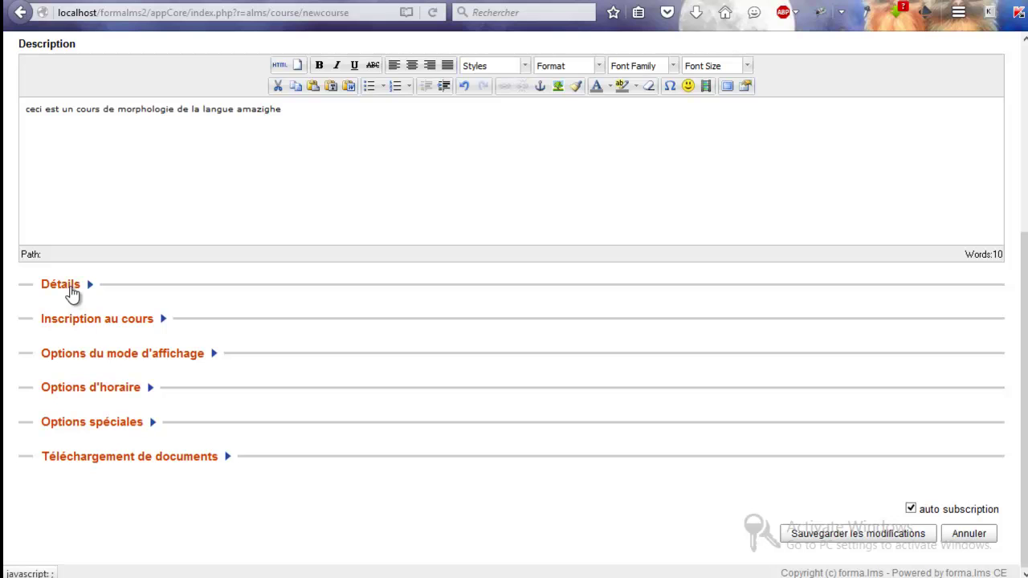
# Step: Show the course only to enrolled users, listing administrators, teachers and students on its info page
pyautogui.click(102, 360)
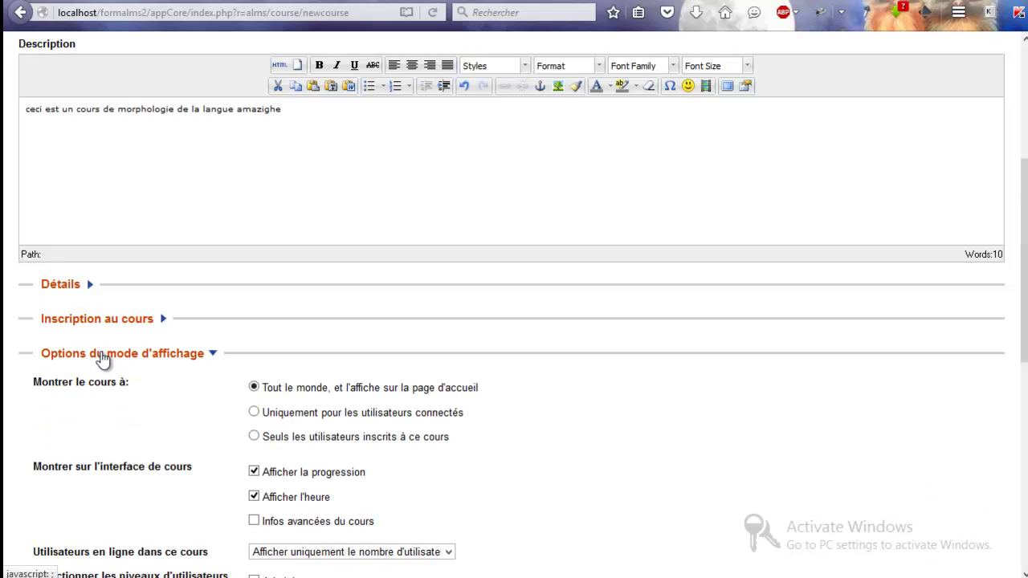
pyautogui.scroll(-3, 101, 360)
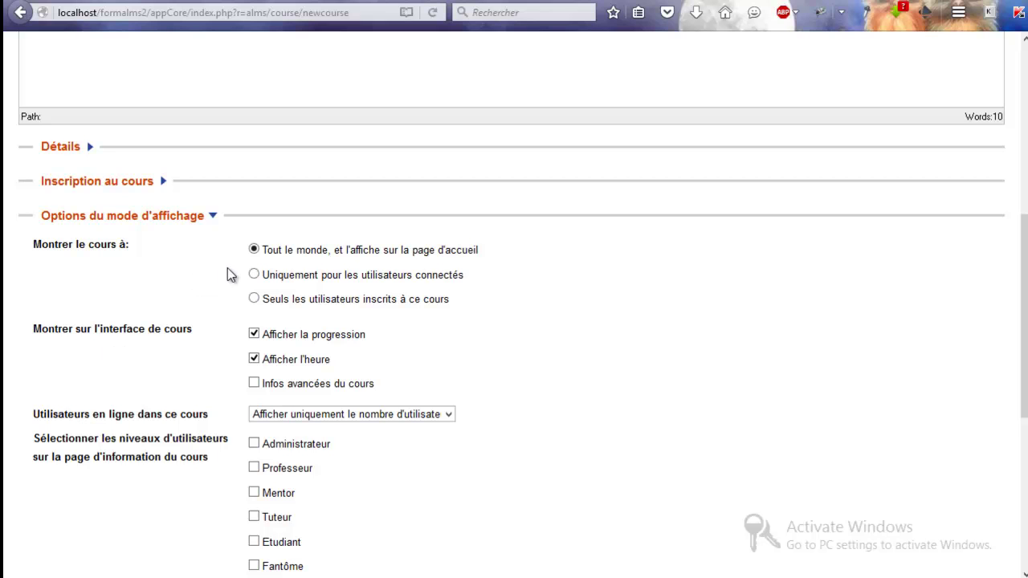
pyautogui.click(254, 299)
pyautogui.click(253, 443)
pyautogui.click(254, 468)
pyautogui.scroll(-2, 254, 474)
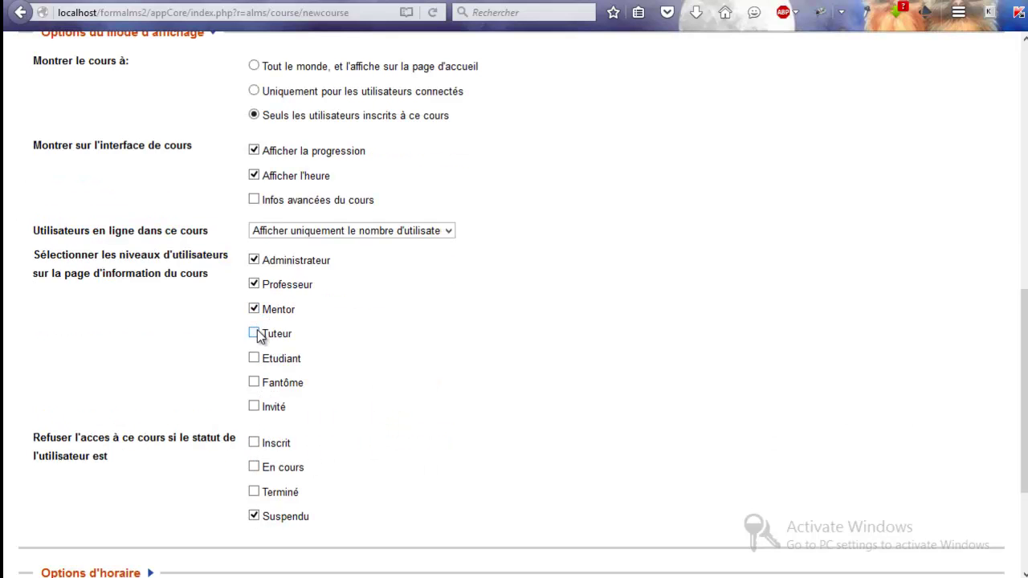
pyautogui.click(257, 360)
# Step: Schedule the course from 26/01/2016 to 16/02/2016
pyautogui.click(142, 572)
pyautogui.scroll(-5, 137, 562)
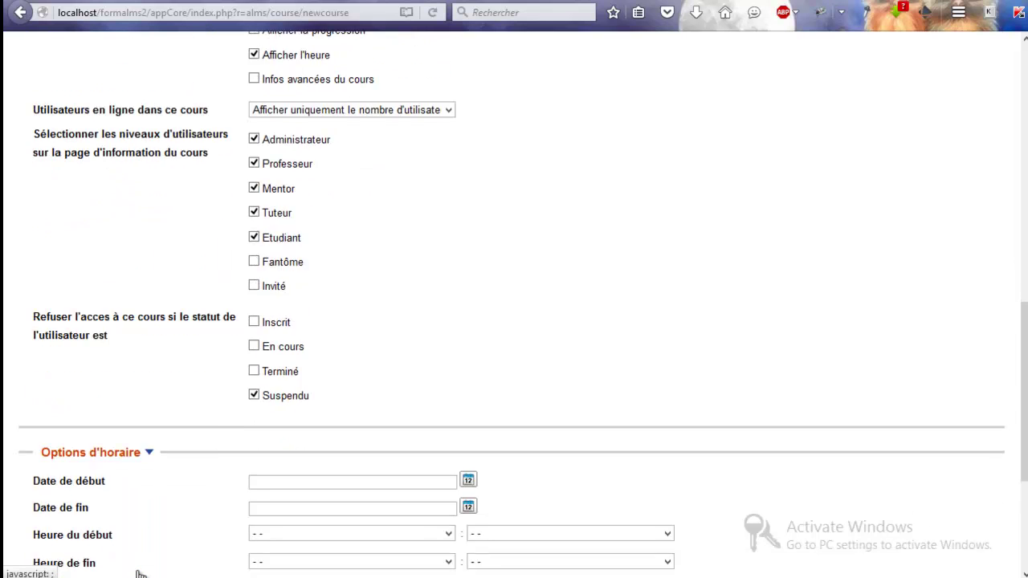
pyautogui.click(467, 239)
pyautogui.click(508, 397)
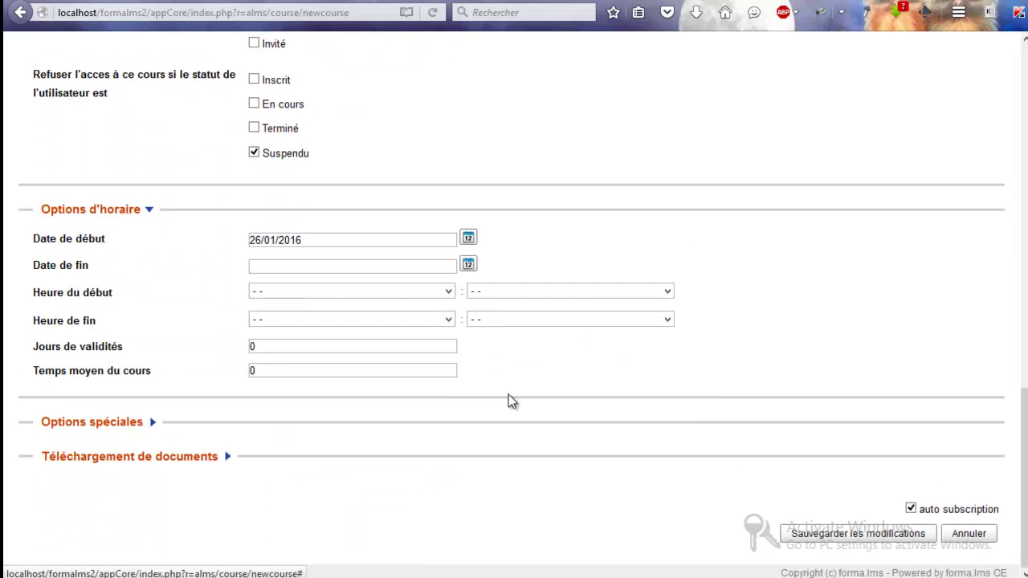
pyautogui.click(467, 265)
pyautogui.click(663, 289)
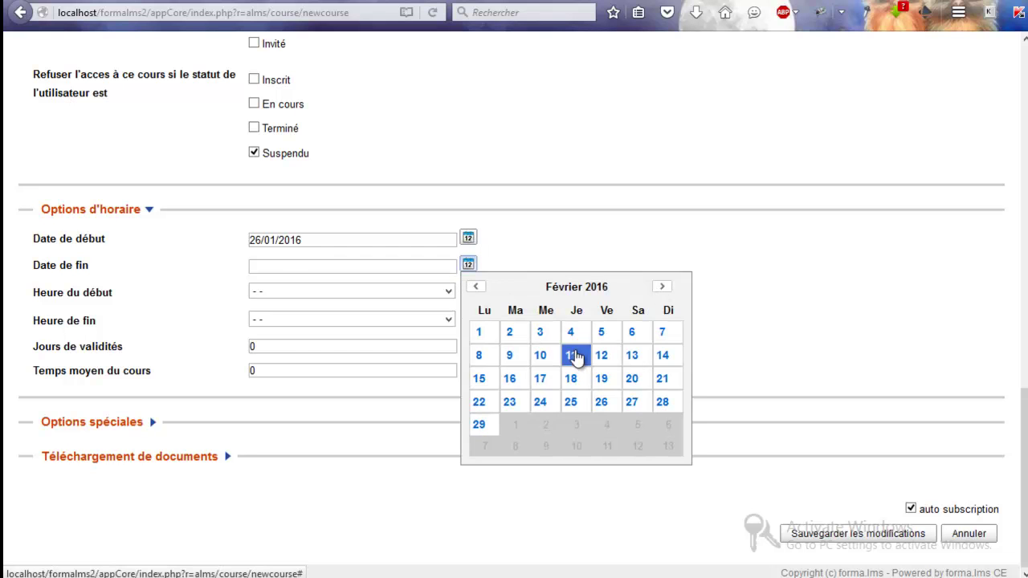
pyautogui.click(509, 378)
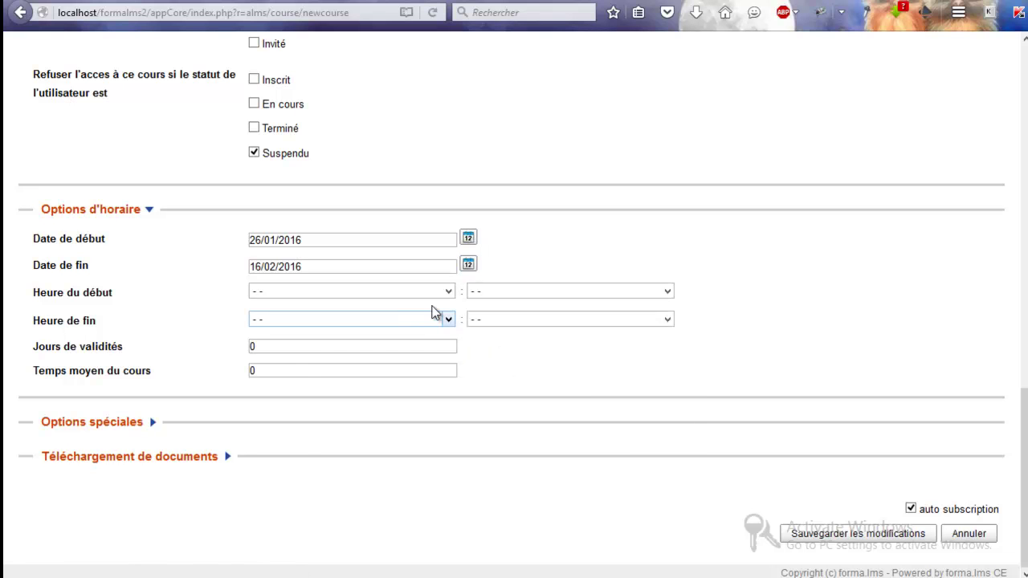
# Step: Check the special and document upload options, then save the Morphologie course
pyautogui.click(136, 431)
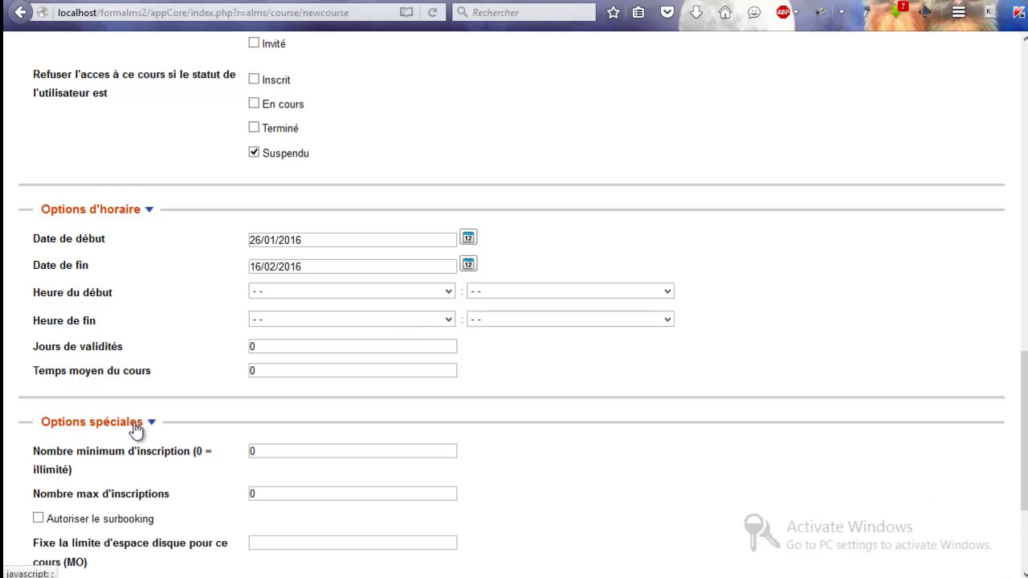
pyautogui.scroll(-5, 135, 430)
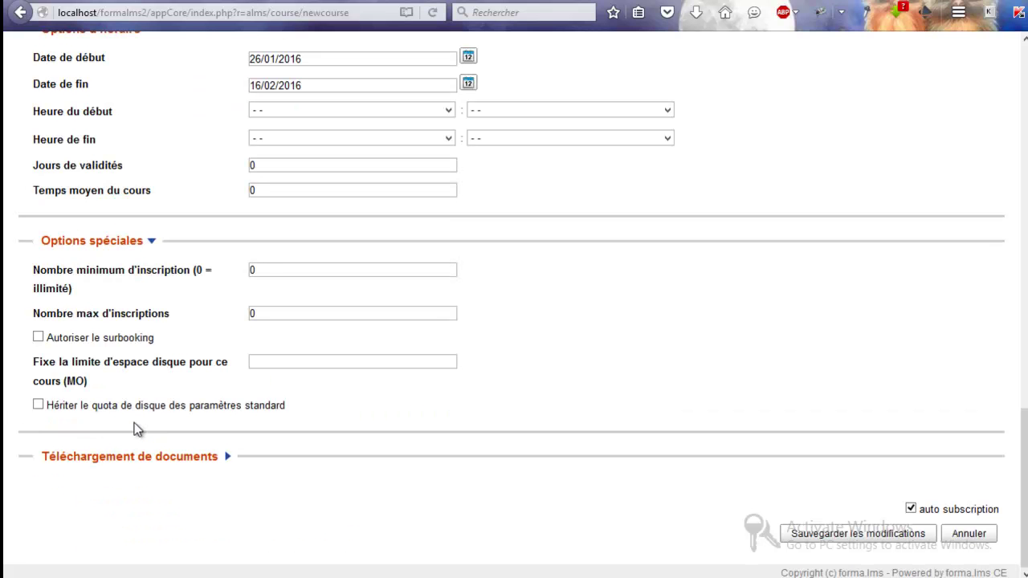
pyautogui.click(138, 460)
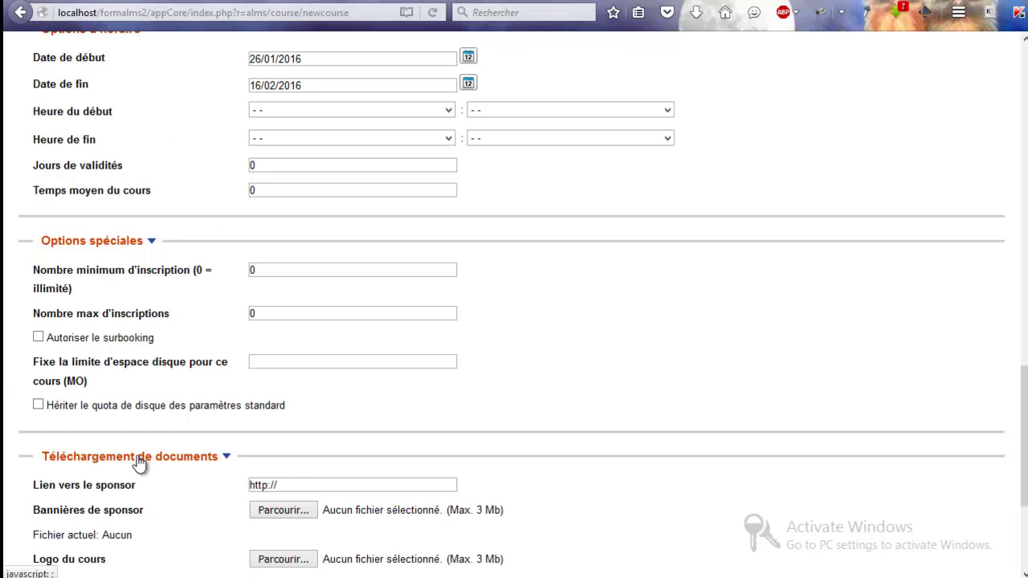
pyautogui.scroll(-5, 138, 462)
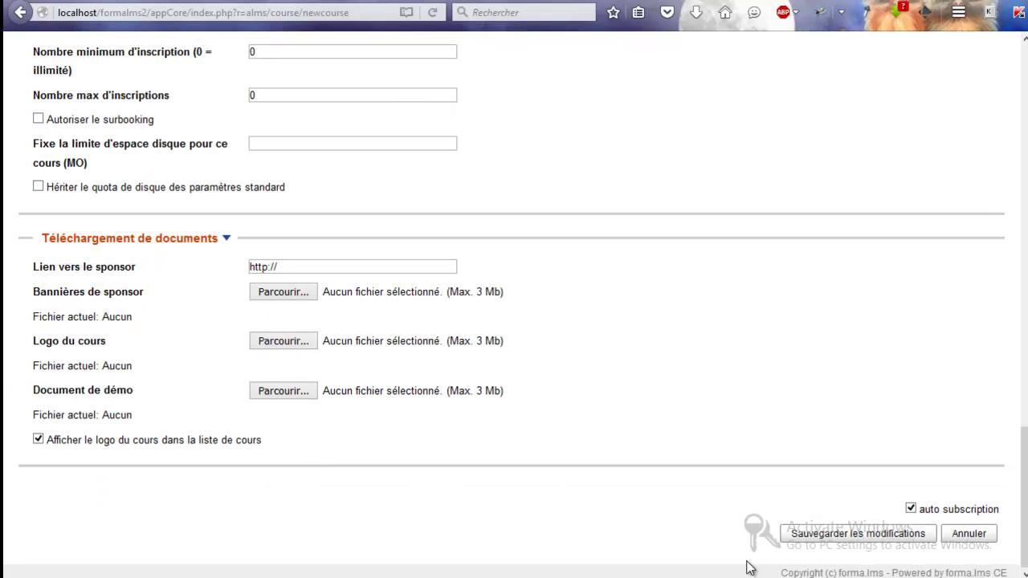
pyautogui.click(818, 535)
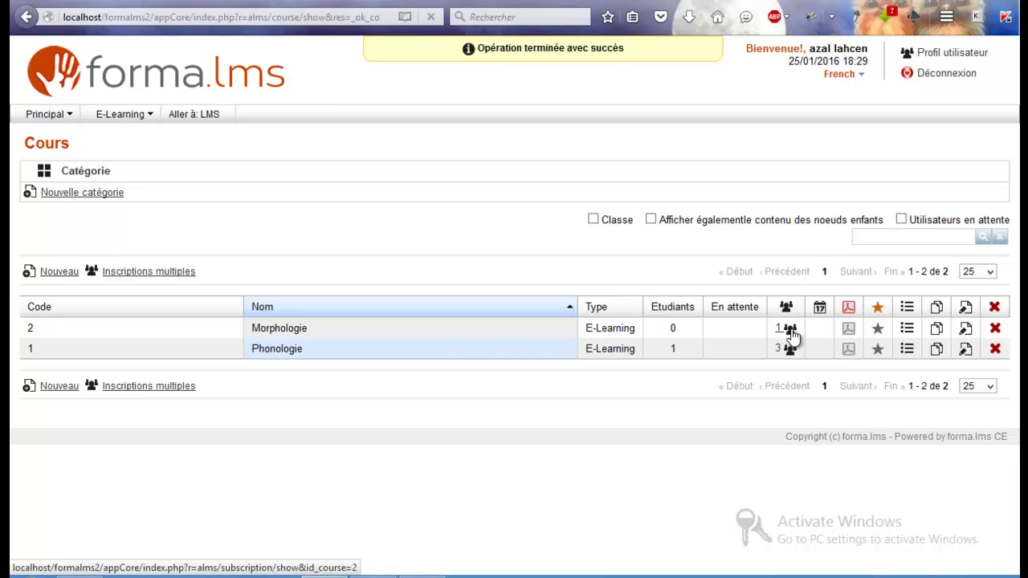
# Step: Show the enrolment list for [2] Morphologie, with one Administrateur-level user enrolled
pyautogui.click(791, 334)
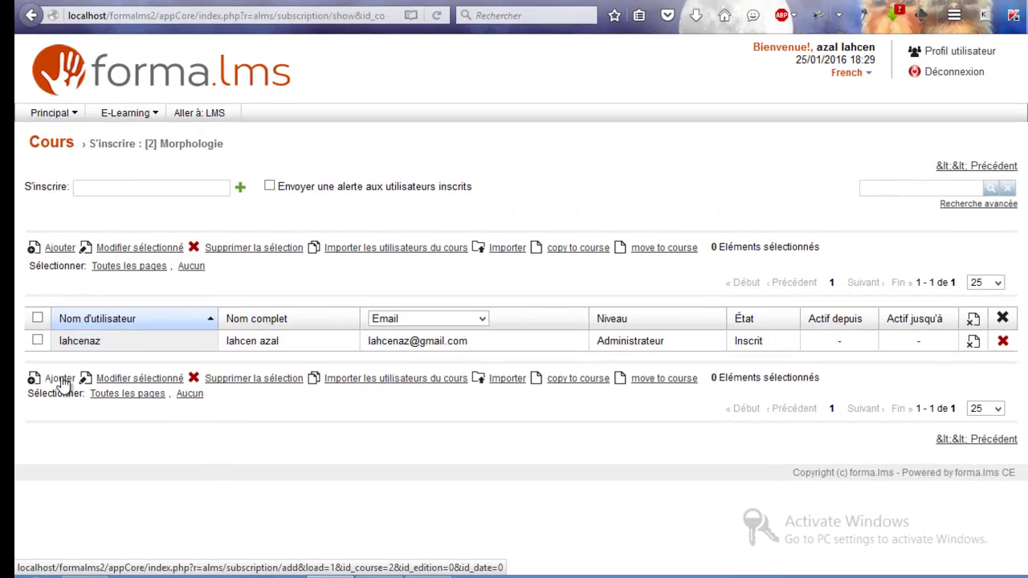
# Step: Enrol the remaining users in Morphologie as one Tuteur, one Professeur and the rest Etudiant
pyautogui.click(61, 378)
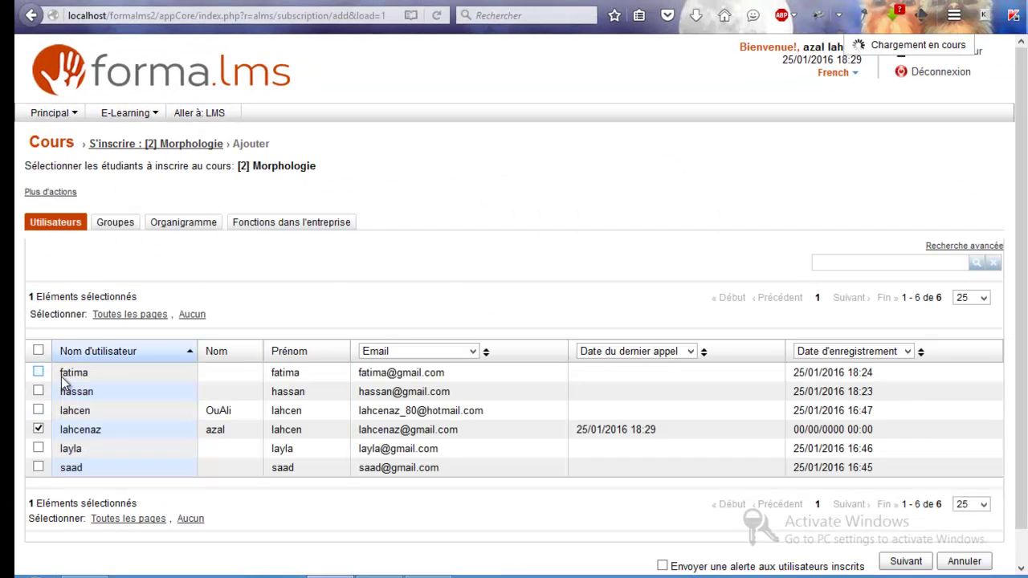
pyautogui.click(37, 371)
pyautogui.click(37, 391)
pyautogui.click(38, 447)
pyautogui.click(38, 467)
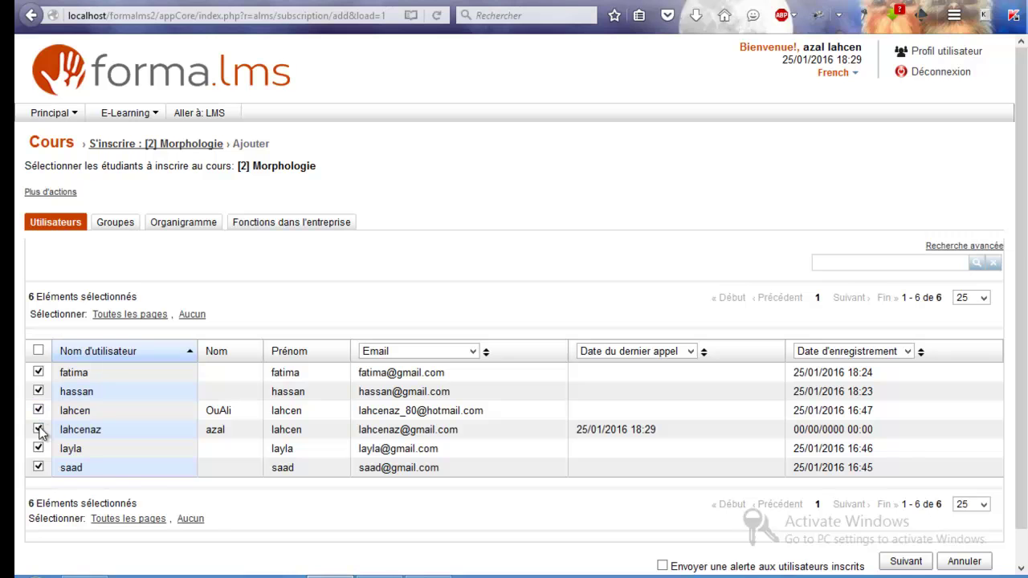
pyautogui.click(905, 561)
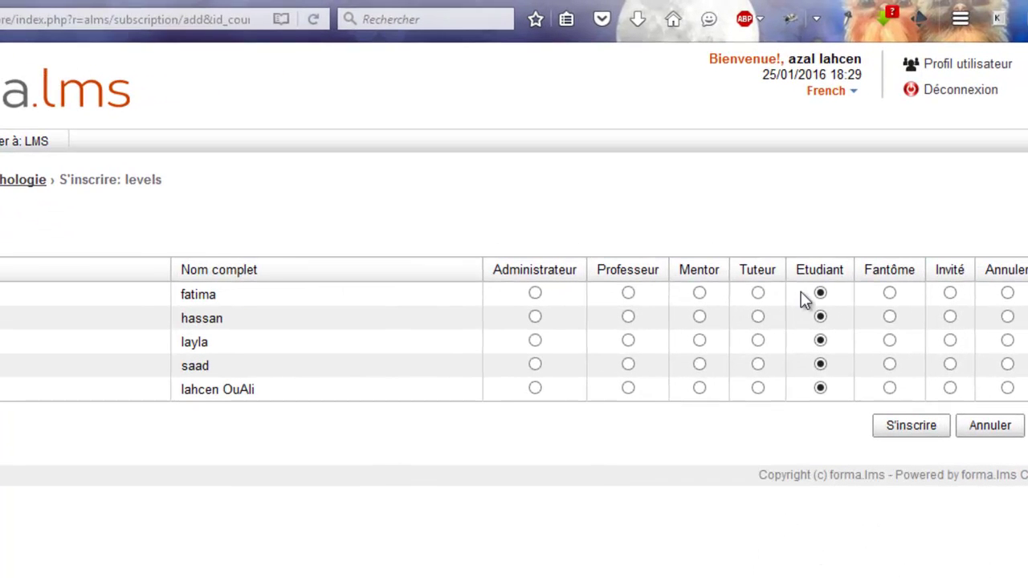
pyautogui.click(628, 317)
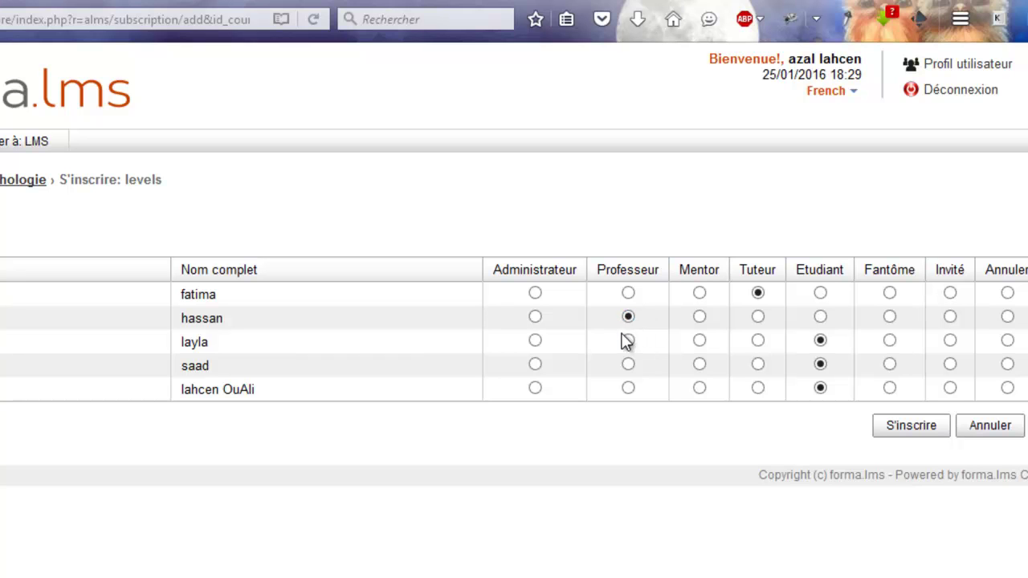
pyautogui.click(907, 426)
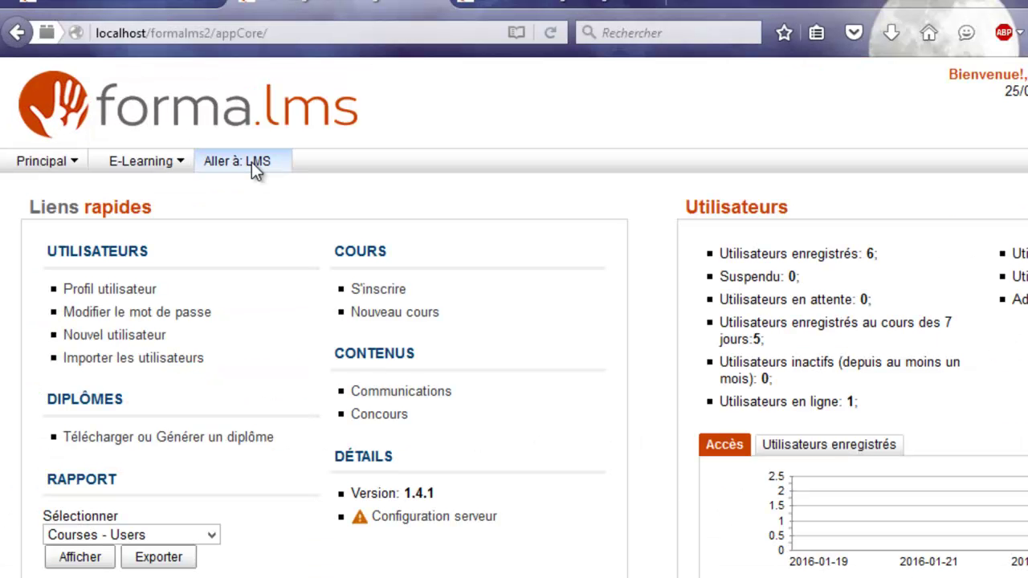
# Step: From the LMS side, open Morphologie's Objets de cours and add a folder named semaine1
pyautogui.click(252, 162)
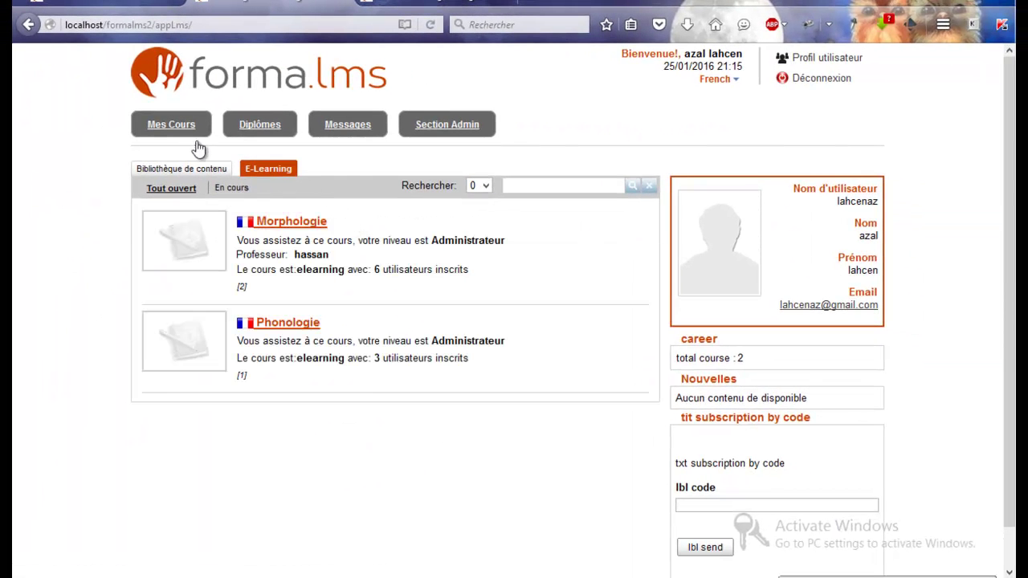
pyautogui.click(284, 223)
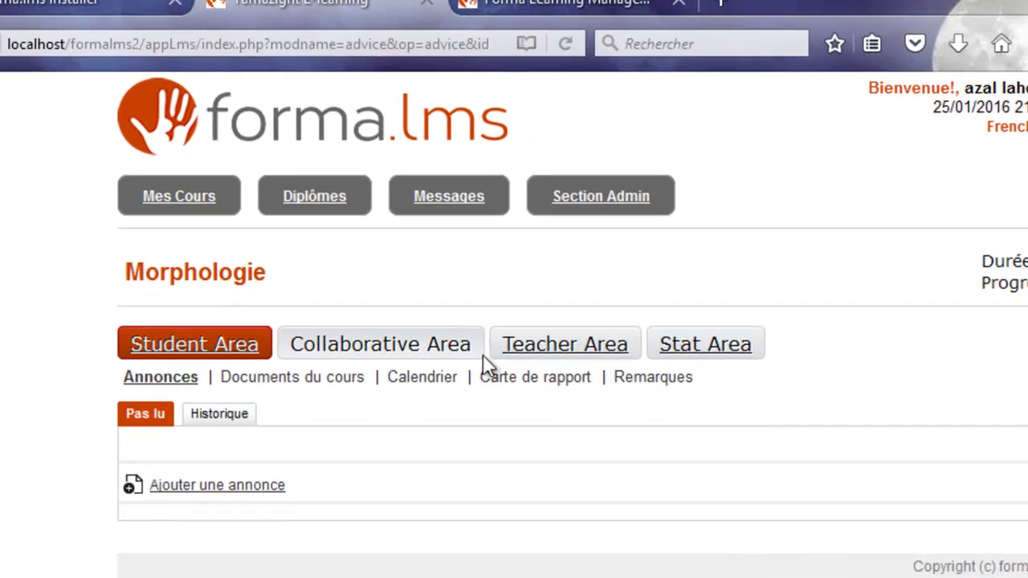
pyautogui.click(563, 348)
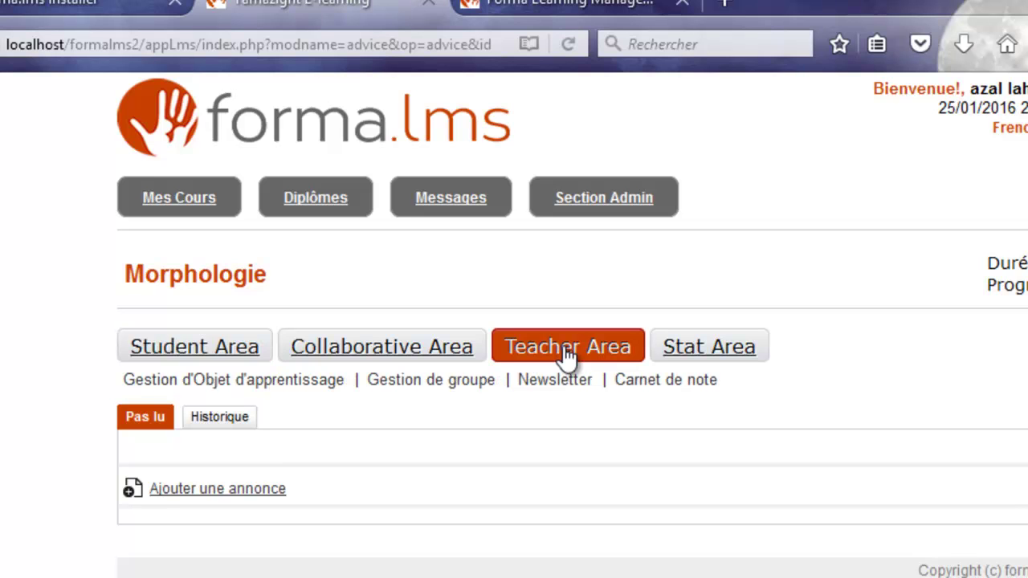
pyautogui.click(305, 391)
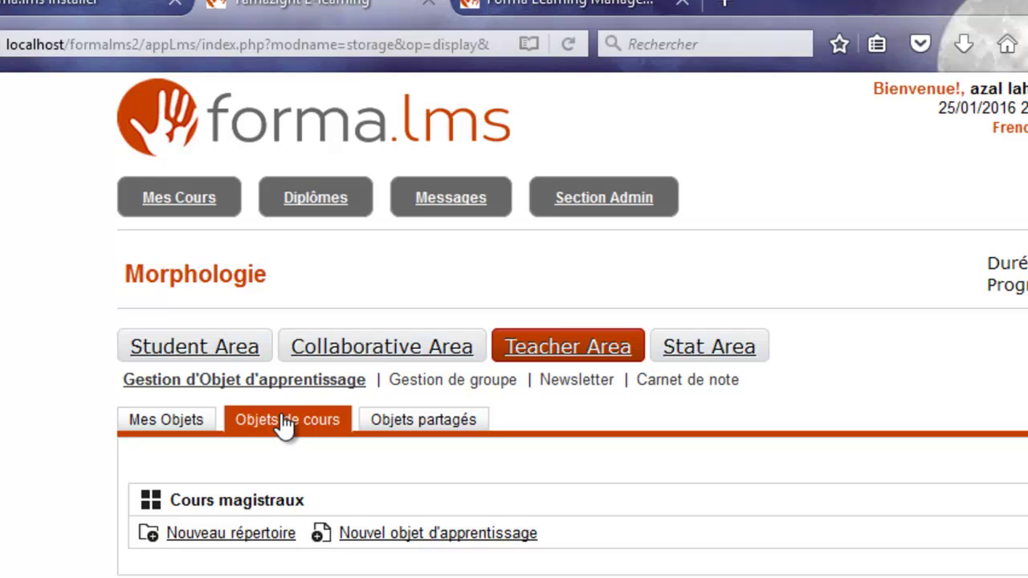
pyautogui.click(235, 536)
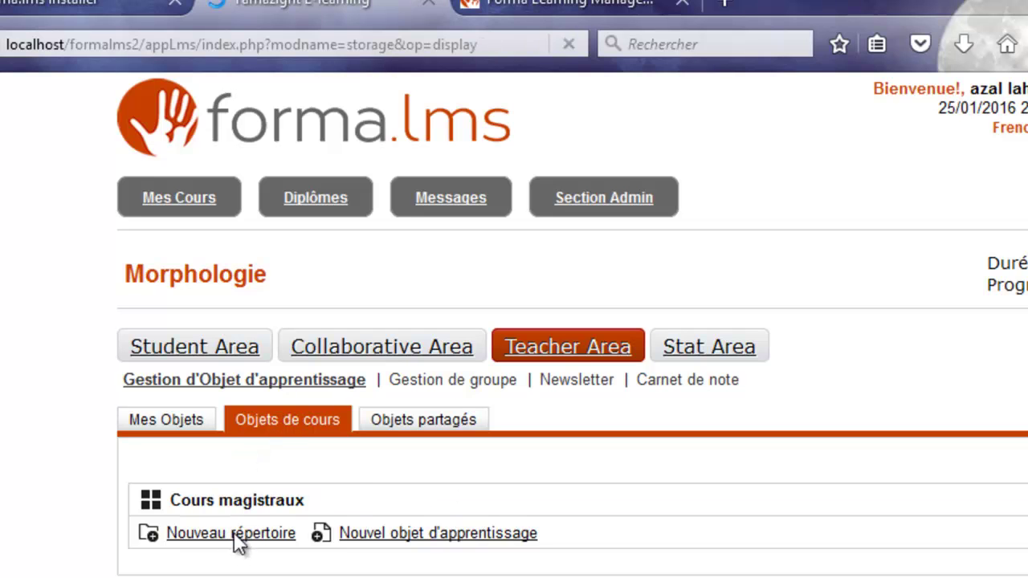
pyautogui.write('semaine1')
pyautogui.press('Return')
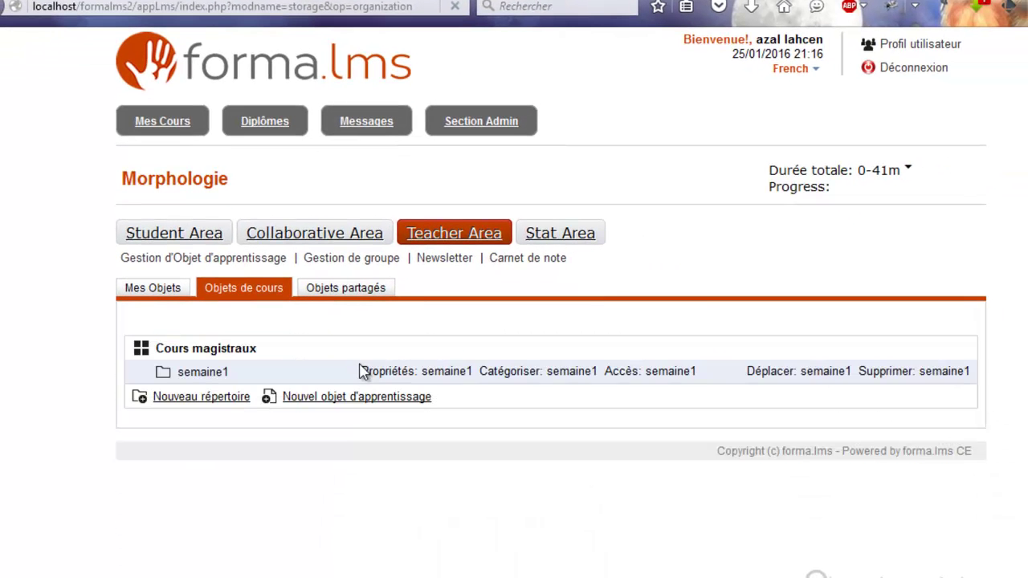
# Step: Upload the etat_nom_amazighe.zip package as a new SCORM learning object
pyautogui.click(335, 399)
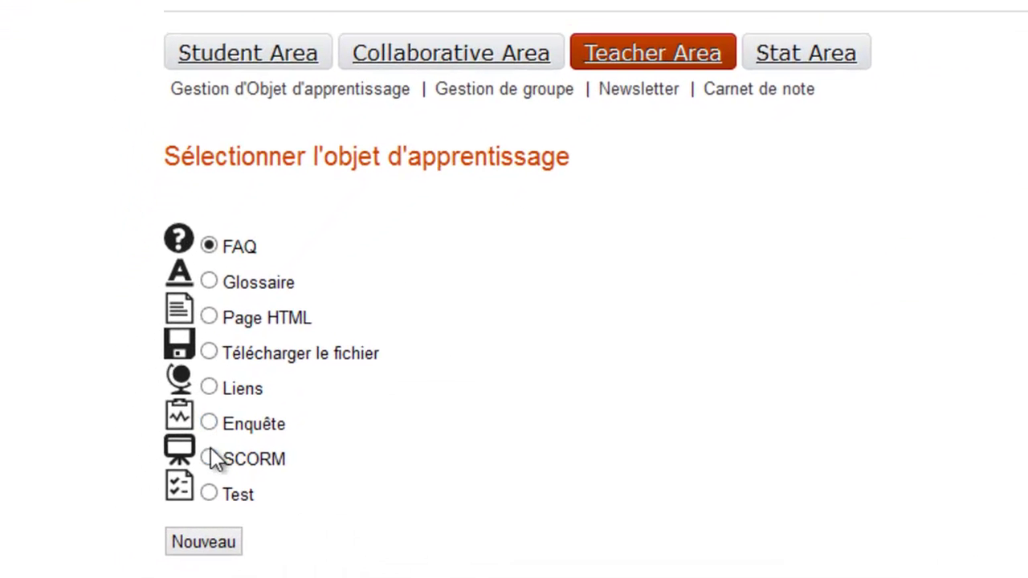
pyautogui.click(210, 456)
pyautogui.click(210, 551)
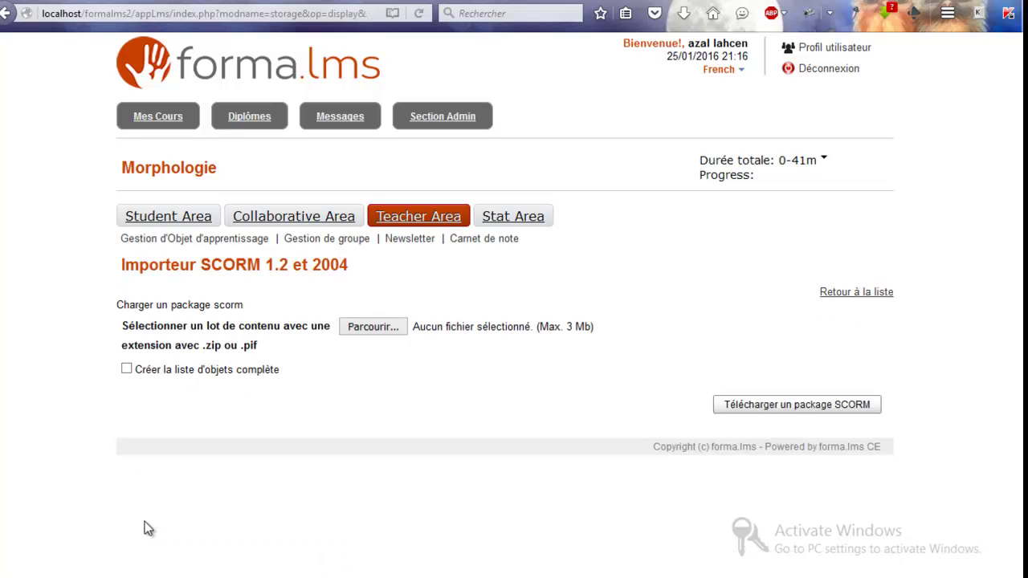
pyautogui.click(368, 324)
pyautogui.click(399, 521)
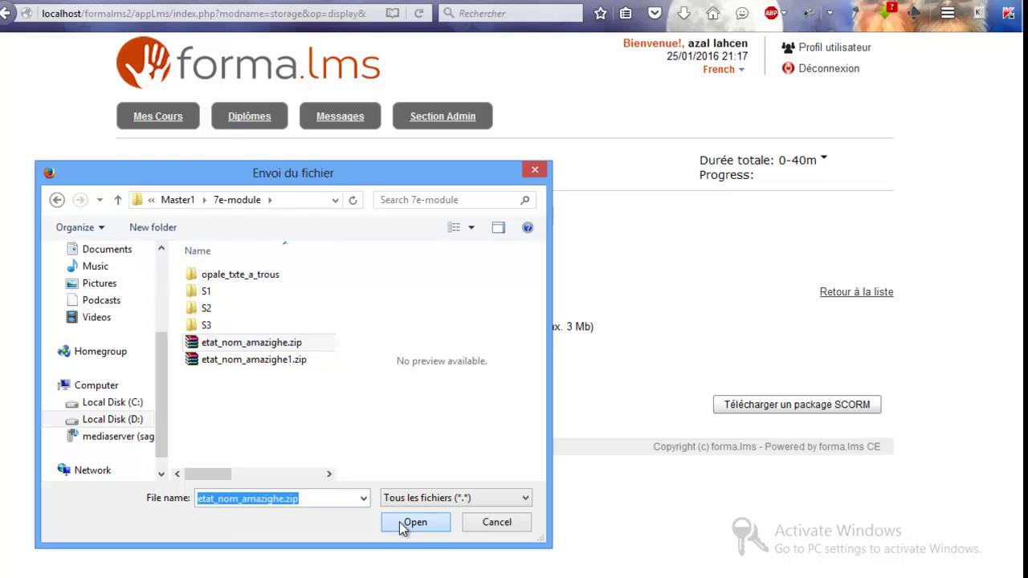
pyautogui.click(786, 407)
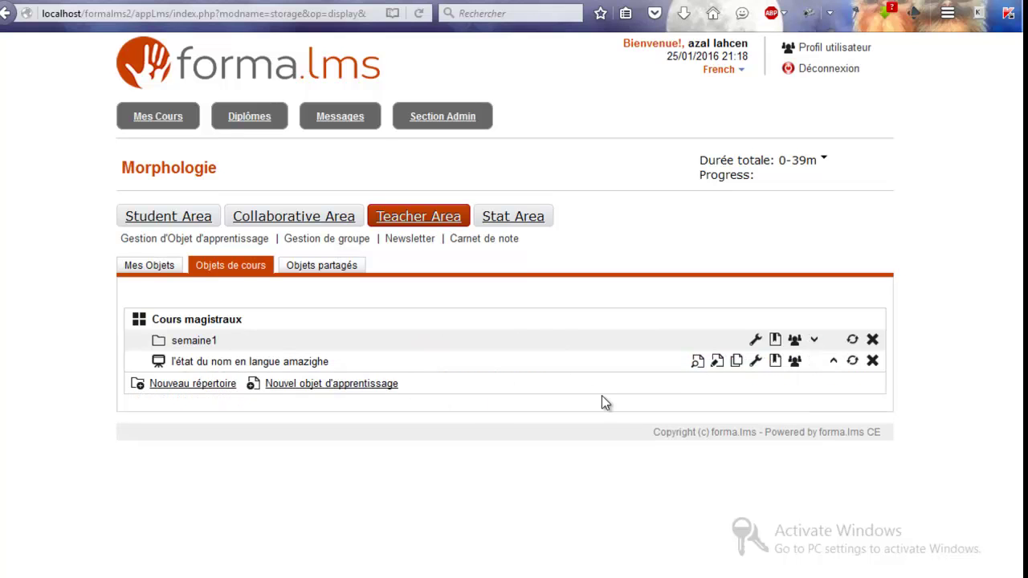
# Step: Grant the selected enrolled users access to the new SCORM object and save
pyautogui.click(794, 361)
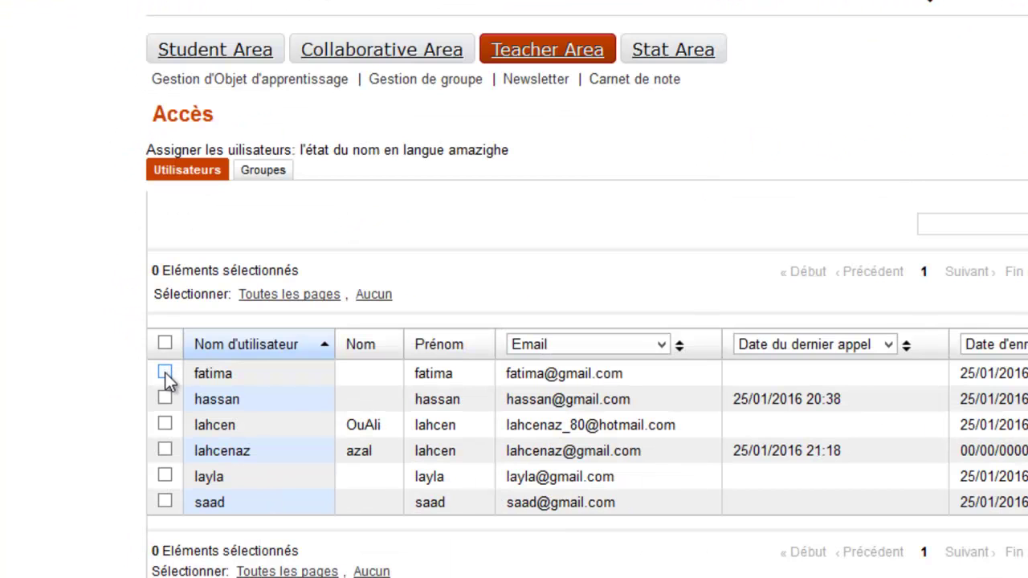
pyautogui.click(165, 374)
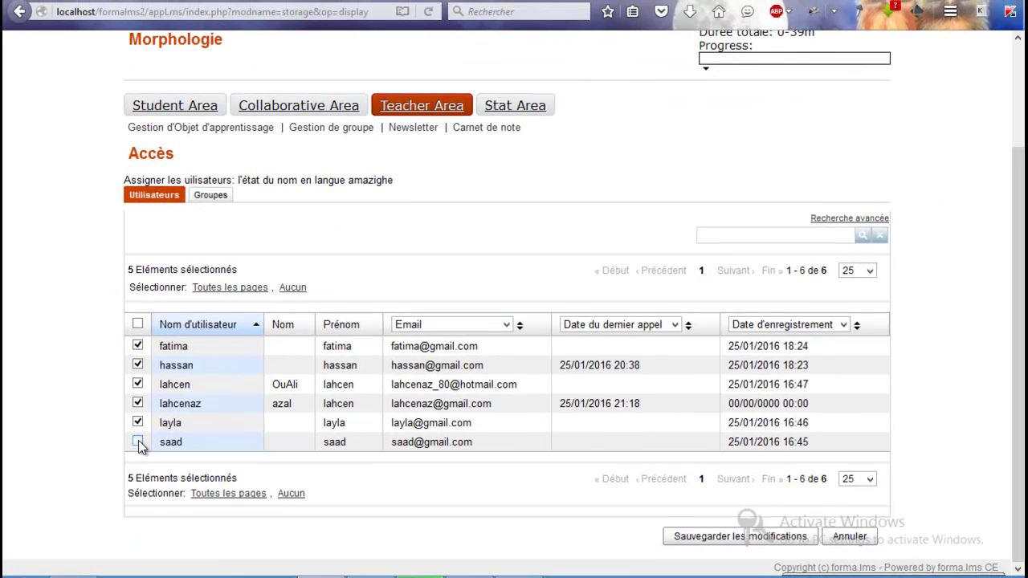
pyautogui.click(138, 442)
pyautogui.click(138, 403)
pyautogui.click(715, 537)
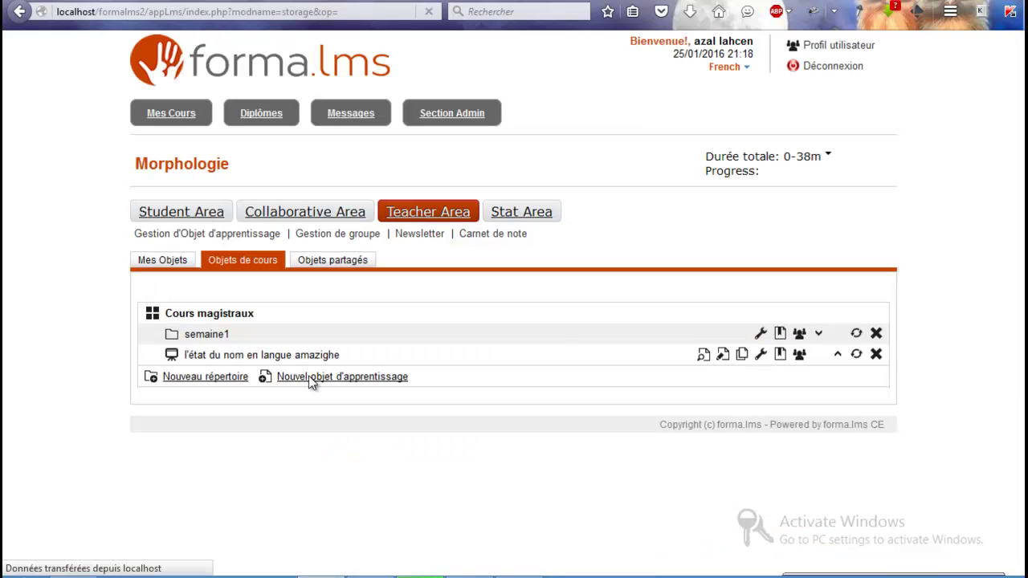
pyautogui.click(310, 382)
# Step: Create a new Test learning object titled test1
pyautogui.click(145, 480)
pyautogui.click(153, 509)
pyautogui.write('test1')
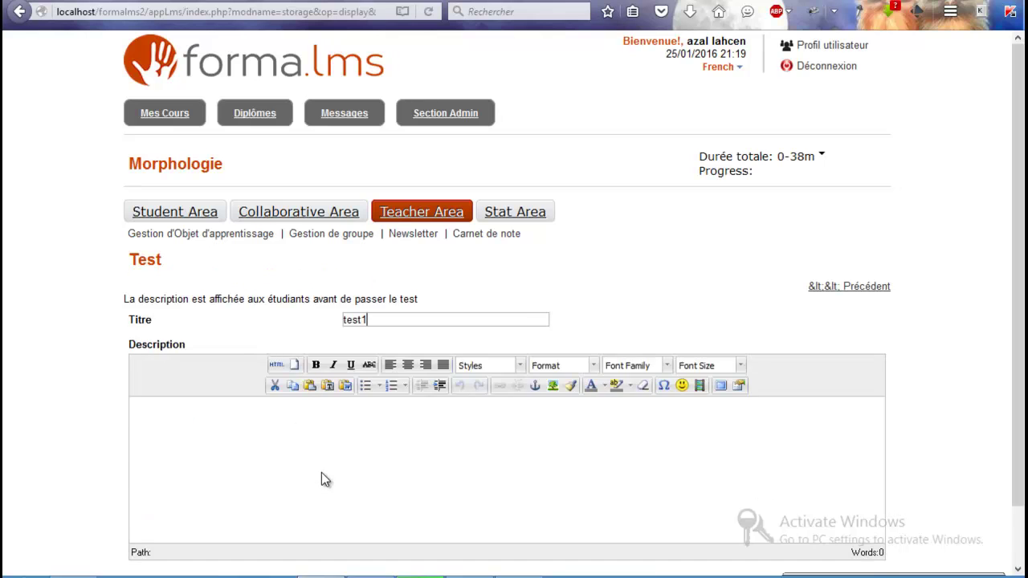
pyautogui.scroll(-2, 562, 497)
pyautogui.click(838, 527)
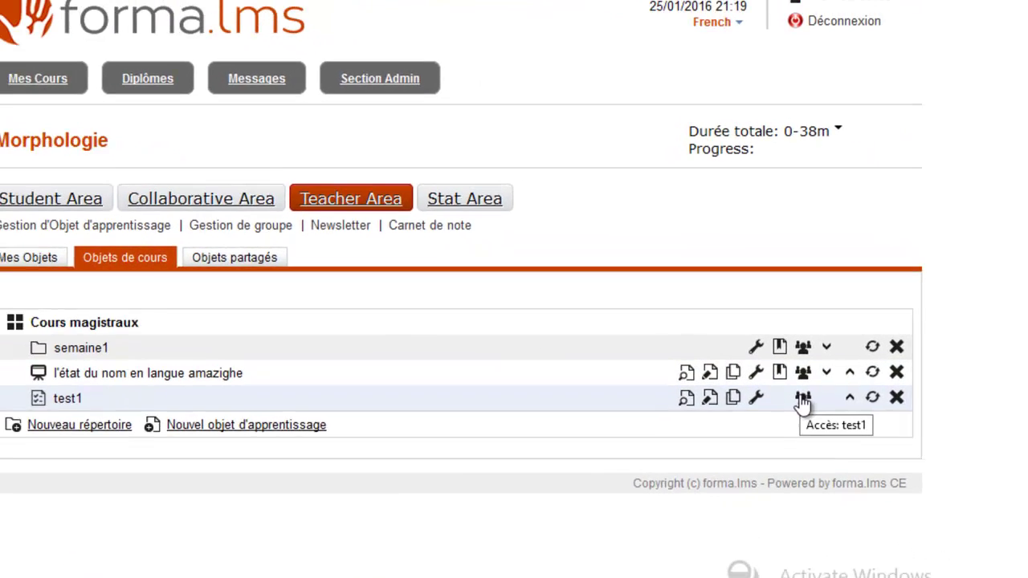
# Step: Add MC question 'l'état de nom en langue amazighe est' with answers libre, annxion, accompli
pyautogui.click(709, 404)
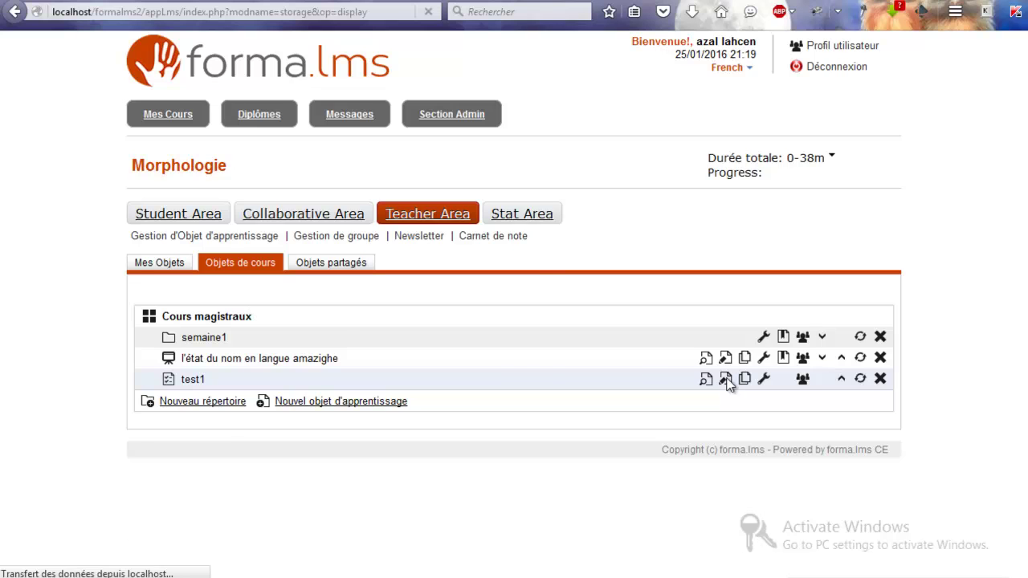
pyautogui.click(184, 458)
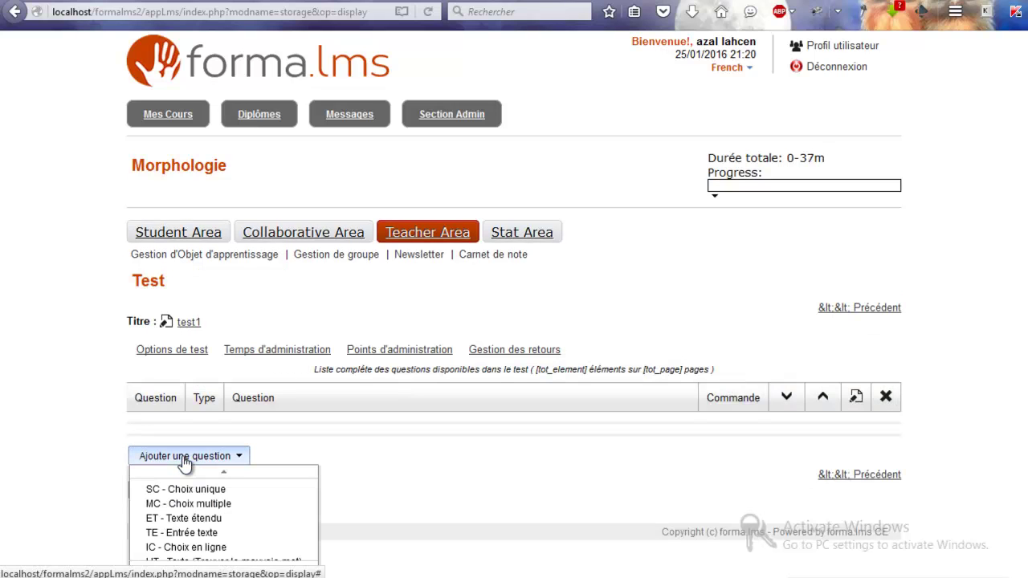
pyautogui.click(203, 504)
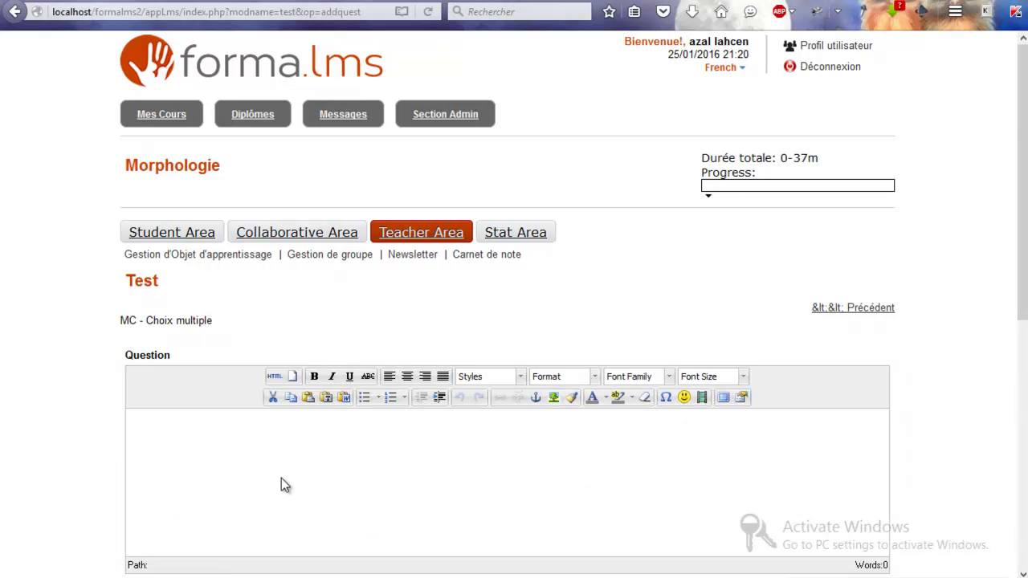
pyautogui.scroll(-3, 281, 484)
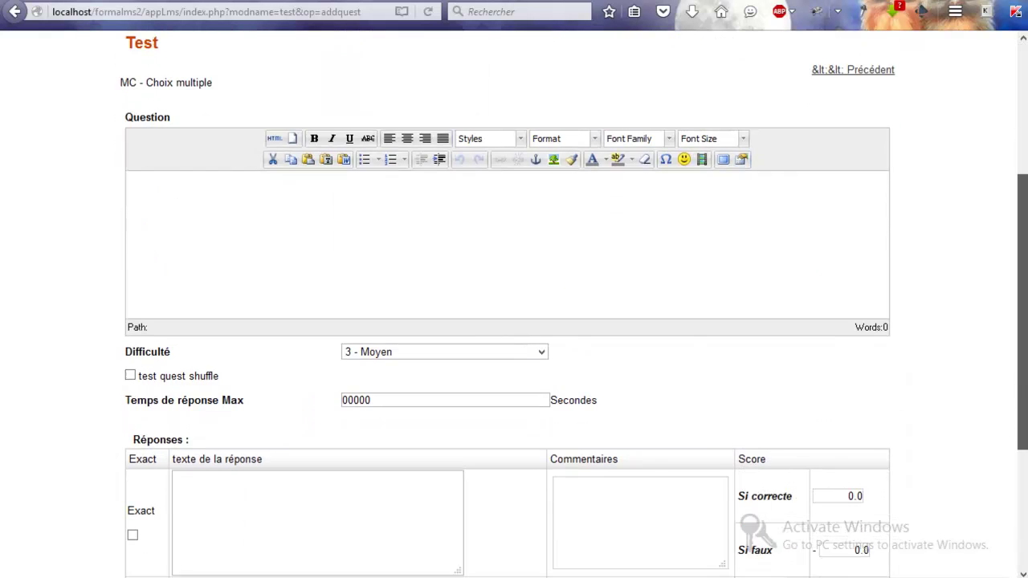
pyautogui.click(191, 227)
pyautogui.write("l'état de nom en langue amazighe ")
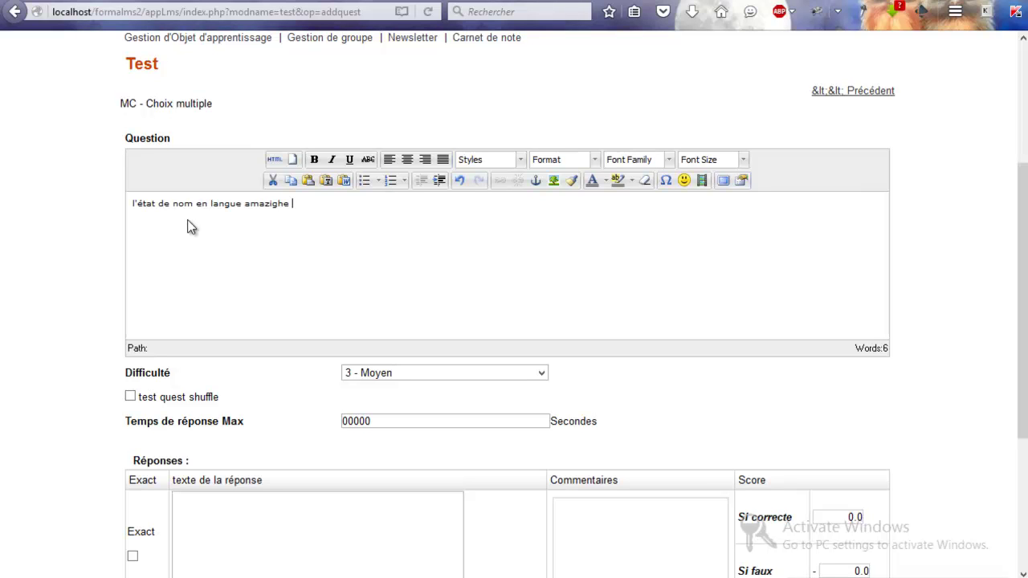
pyautogui.write('est')
pyautogui.click(184, 527)
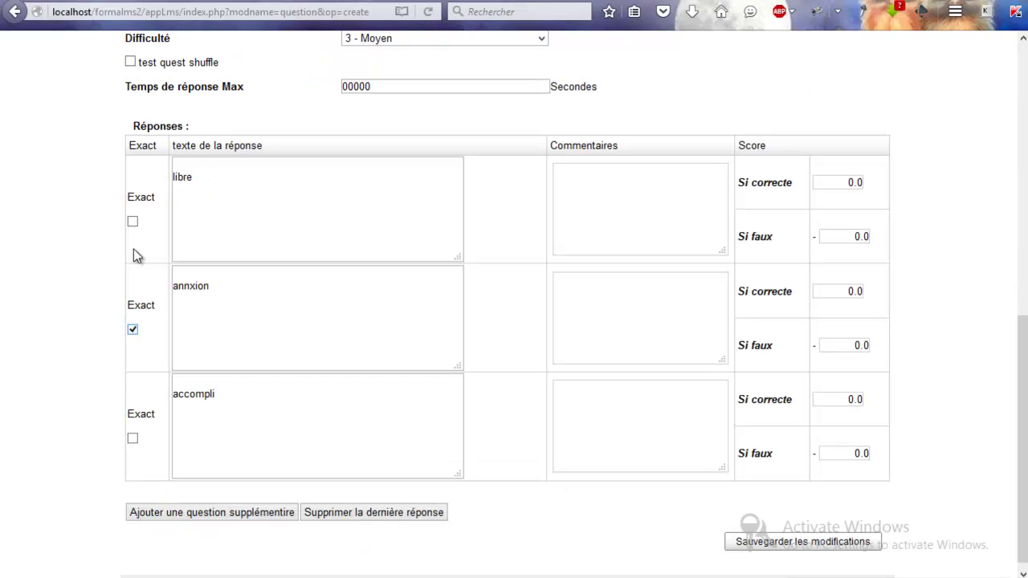
pyautogui.click(133, 220)
pyautogui.click(786, 544)
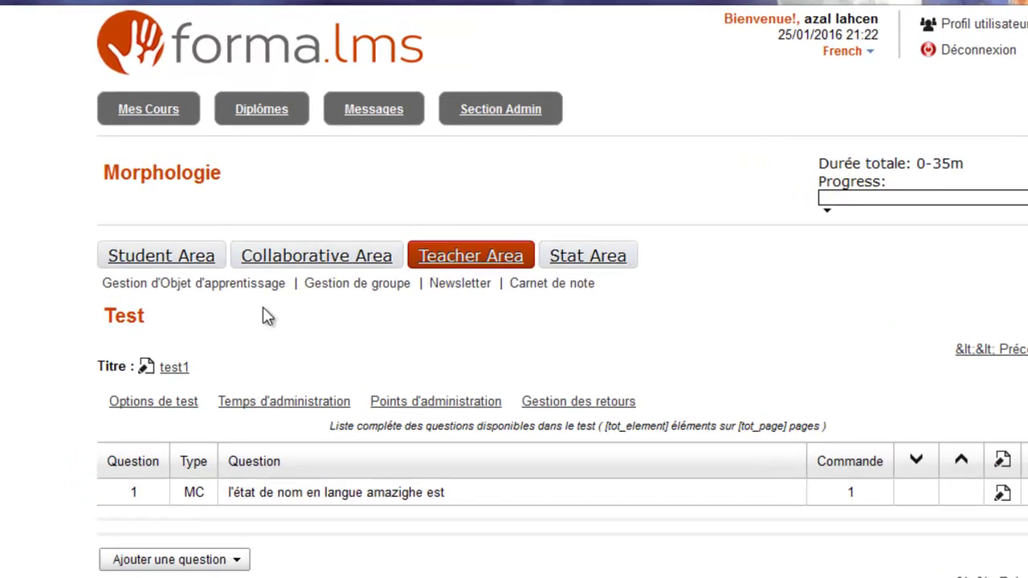
# Step: Look through the course's learning objects, group management and newsletter pages
pyautogui.click(257, 254)
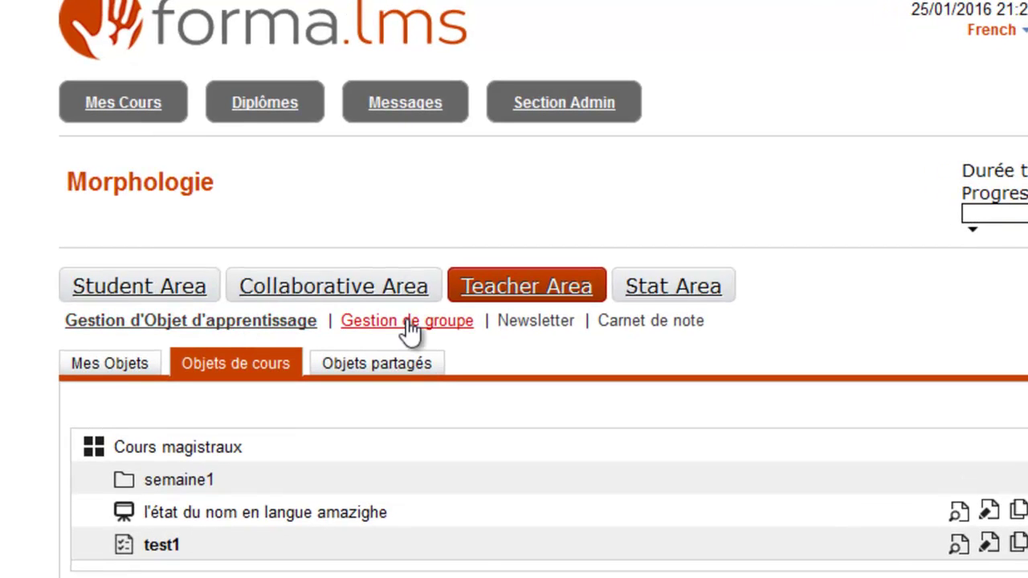
pyautogui.click(409, 325)
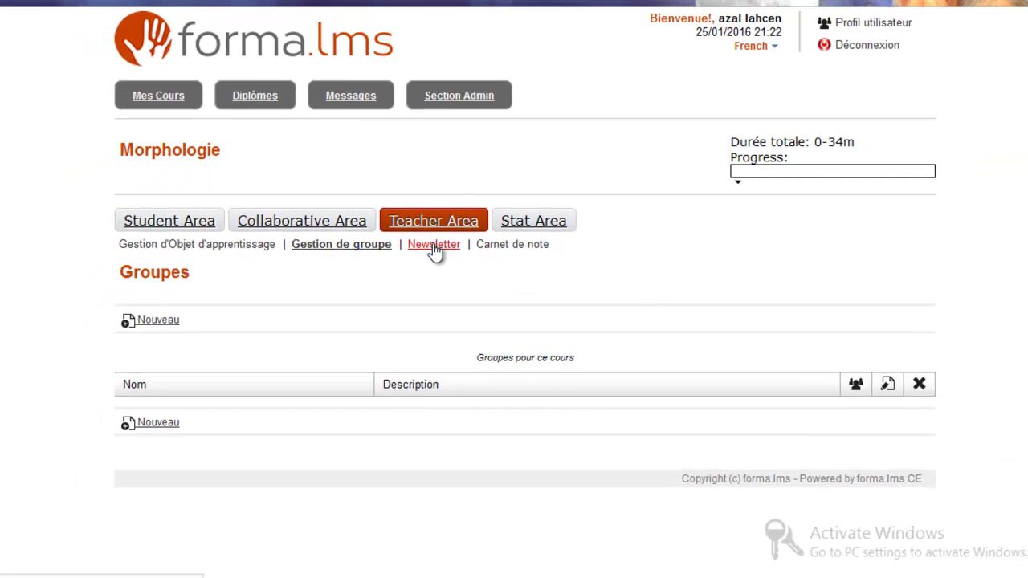
pyautogui.click(433, 246)
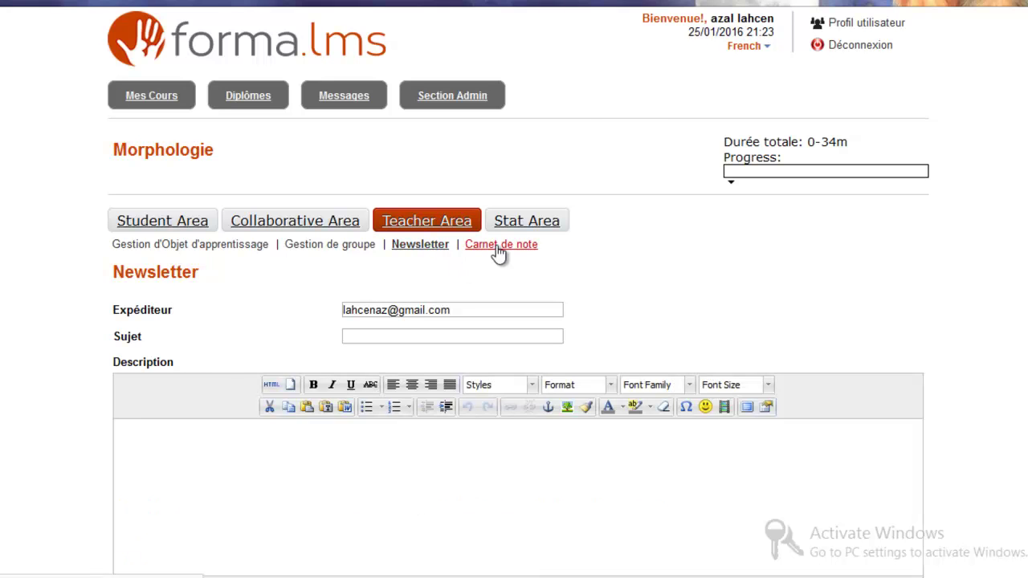
pyautogui.scroll(-6, 546, 276)
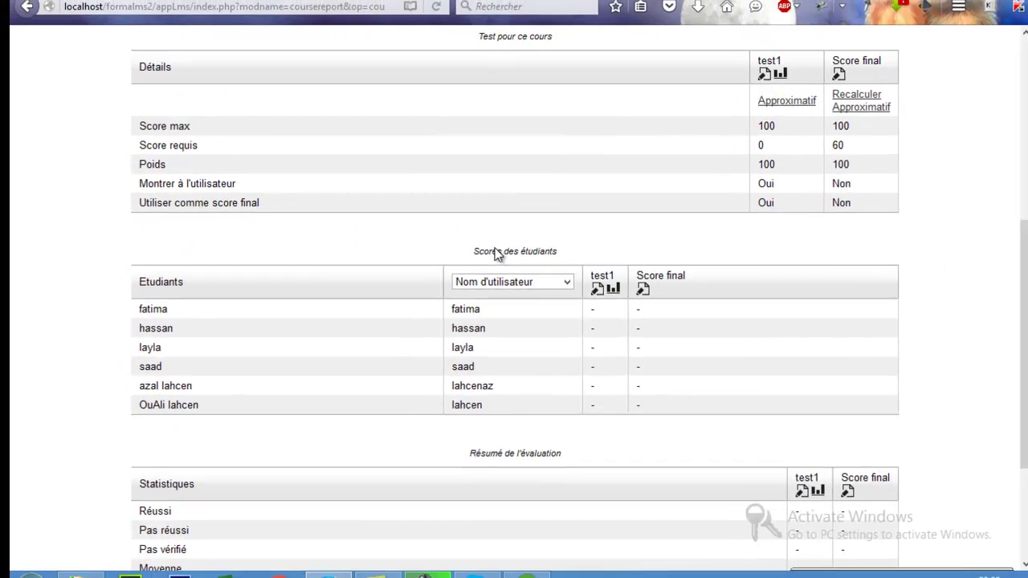
pyautogui.scroll(6, 530, 269)
# Step: Move through the Stat Area and the Collaborative Area forum list to the Wiki section
pyautogui.click(777, 345)
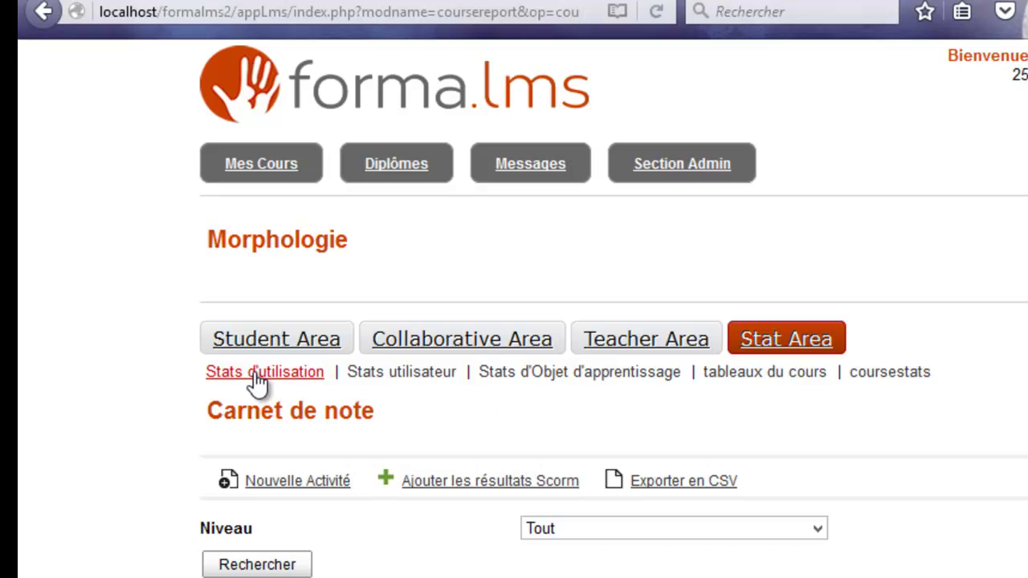
pyautogui.click(434, 341)
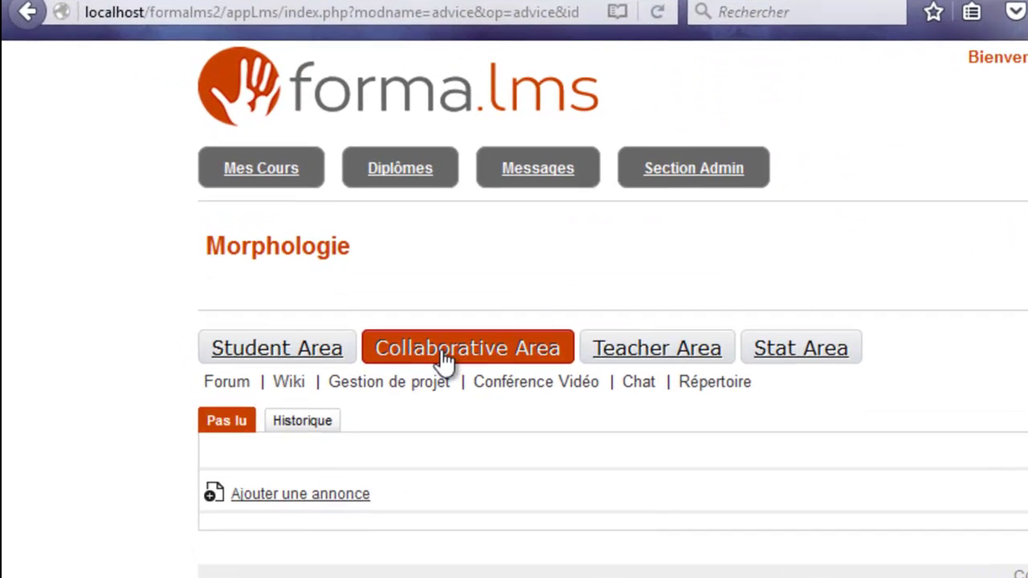
pyautogui.click(229, 383)
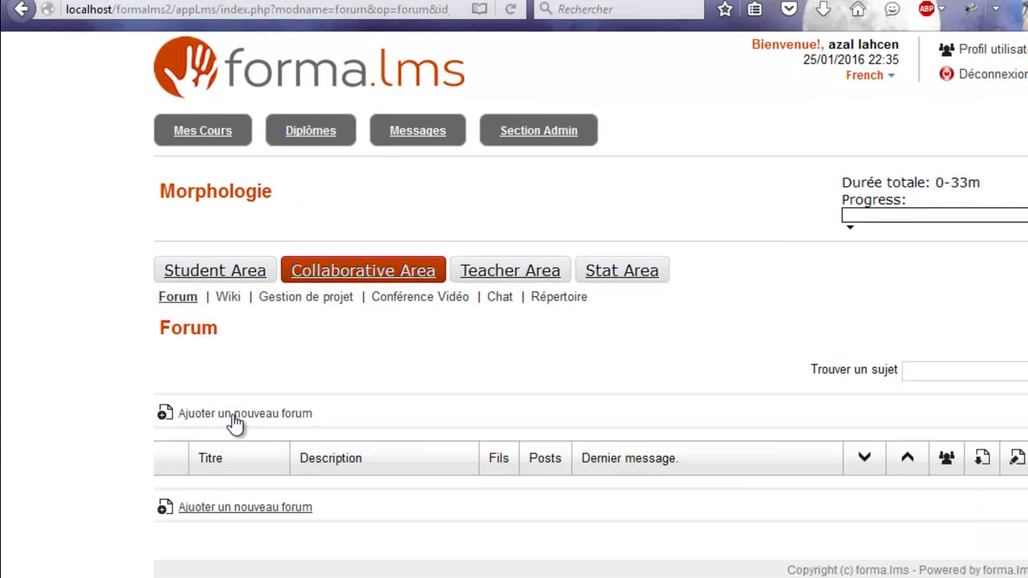
pyautogui.click(228, 298)
# Step: Create a wiki named wiki1 with Arabic enabled as an extra language
pyautogui.click(241, 388)
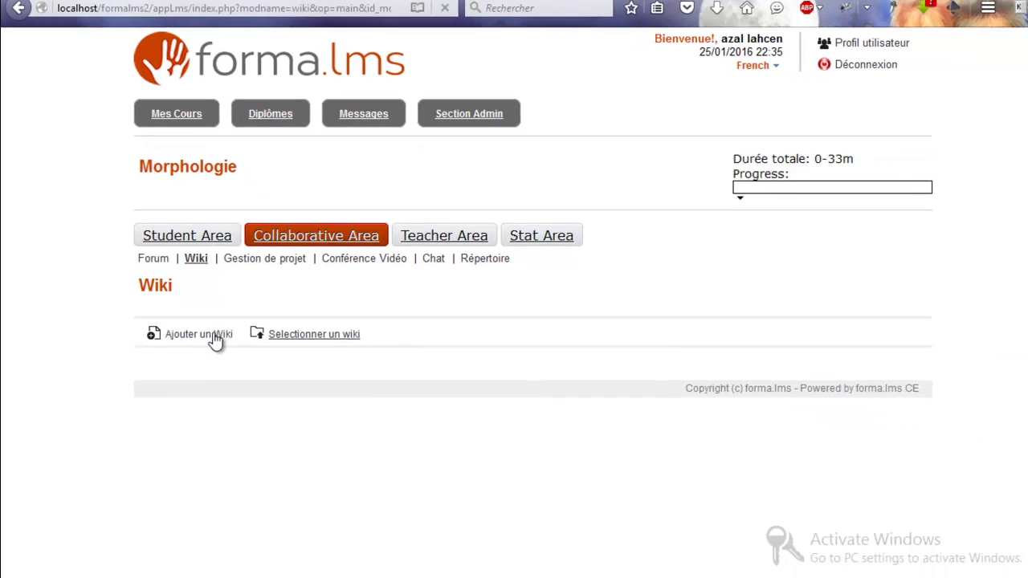
pyautogui.click(441, 385)
pyautogui.write('wiki1')
pyautogui.click(356, 501)
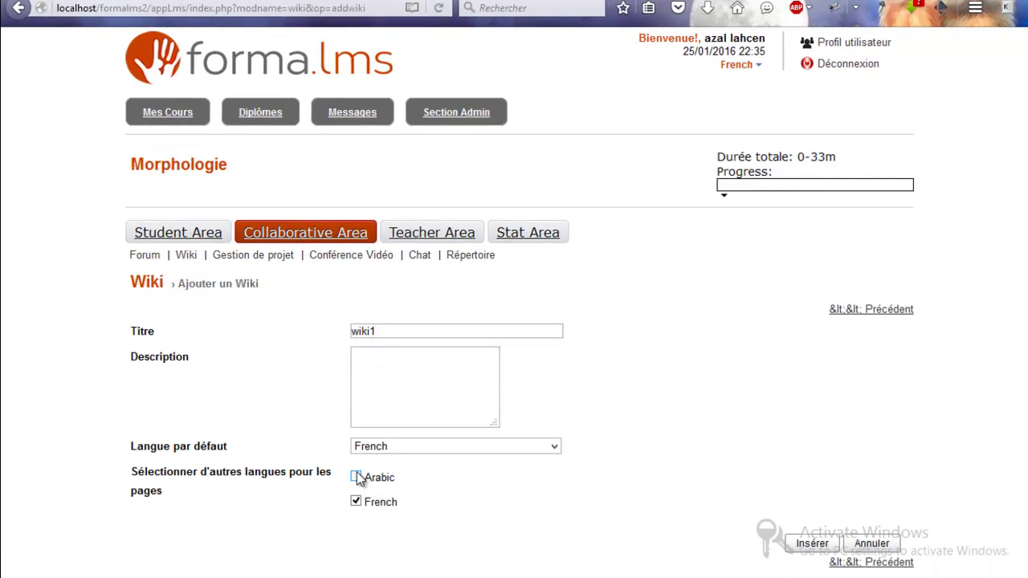
pyautogui.click(815, 547)
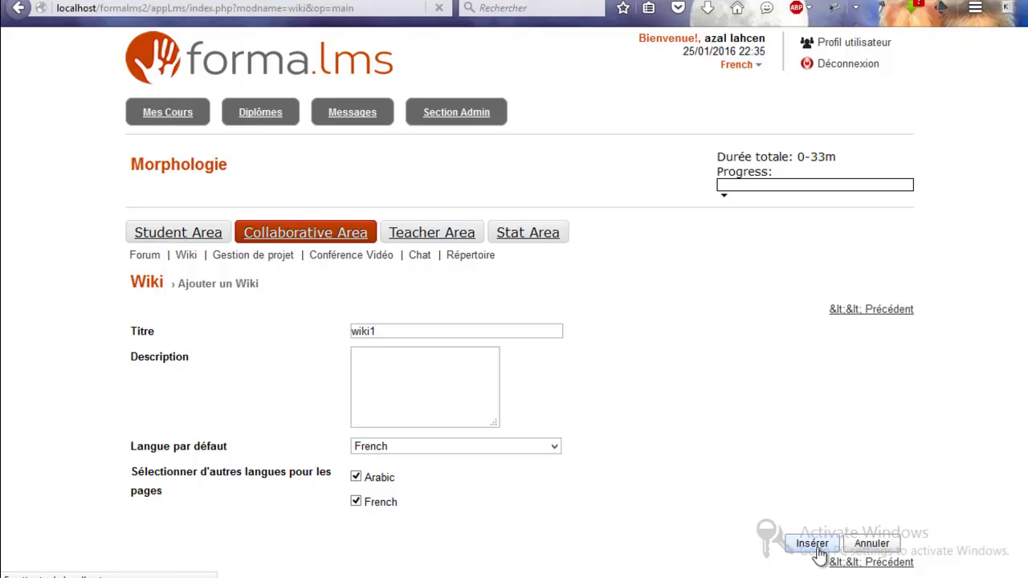
# Step: Write placeholder text on the wiki1 page and save it
pyautogui.click(149, 319)
pyautogui.click(714, 379)
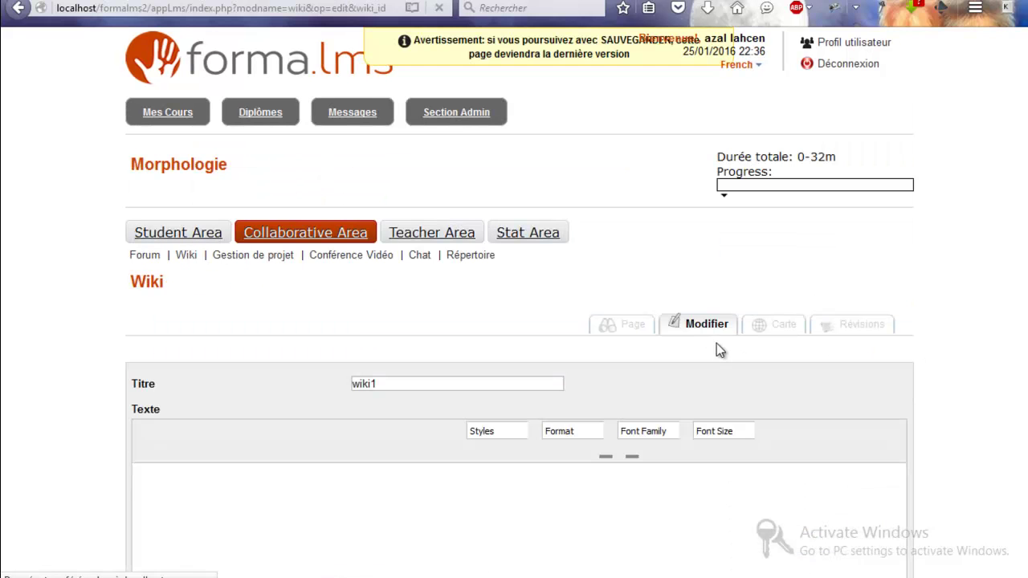
pyautogui.scroll(-3, 686, 479)
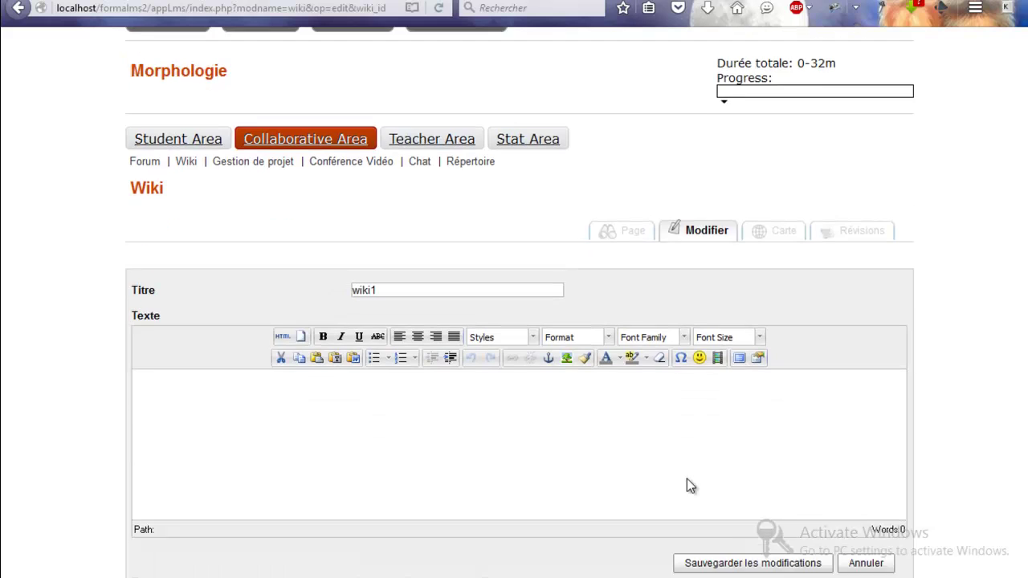
pyautogui.write('azakjkdjshddkhdhsjhdjhsjdhsjhdjshds')
pyautogui.click(695, 516)
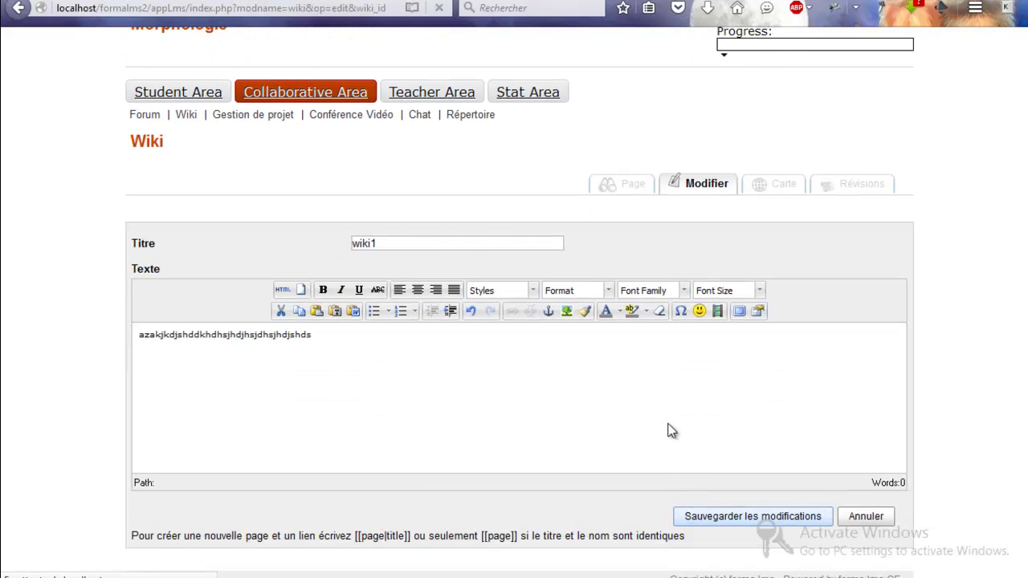
# Step: Create the directory repertoire1 in the course's Répertoire section
pyautogui.click(854, 383)
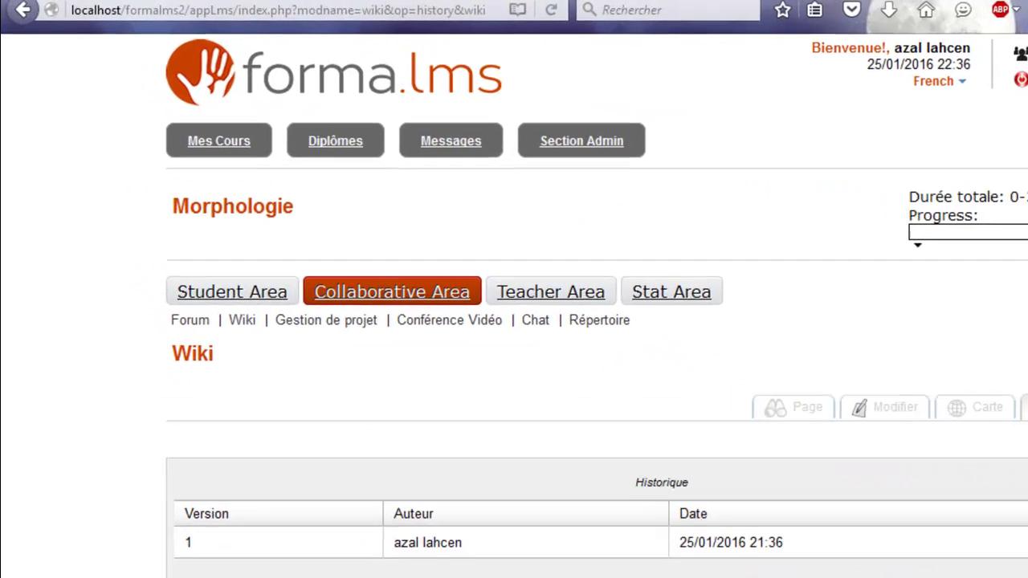
pyautogui.click(560, 336)
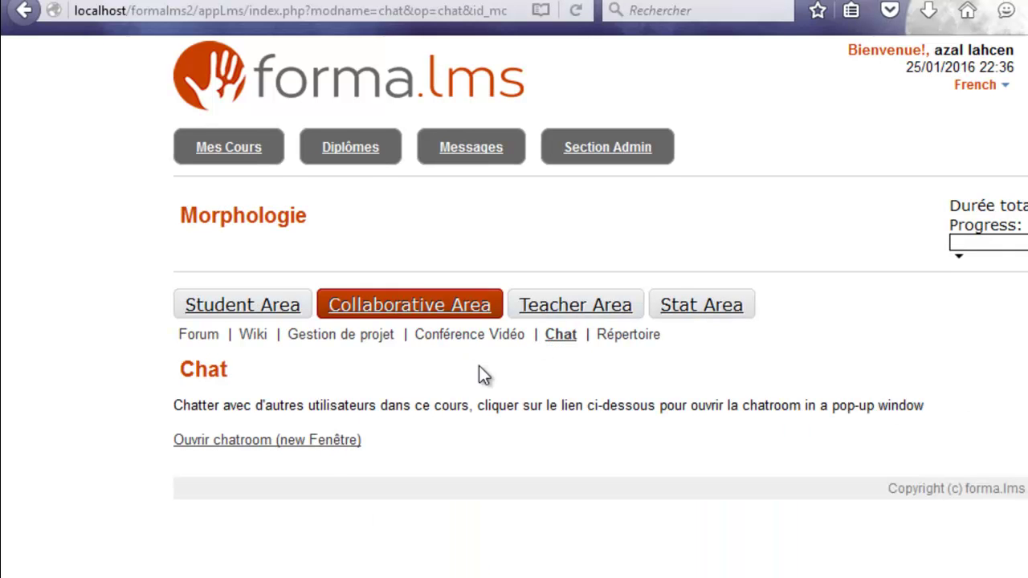
pyautogui.click(628, 335)
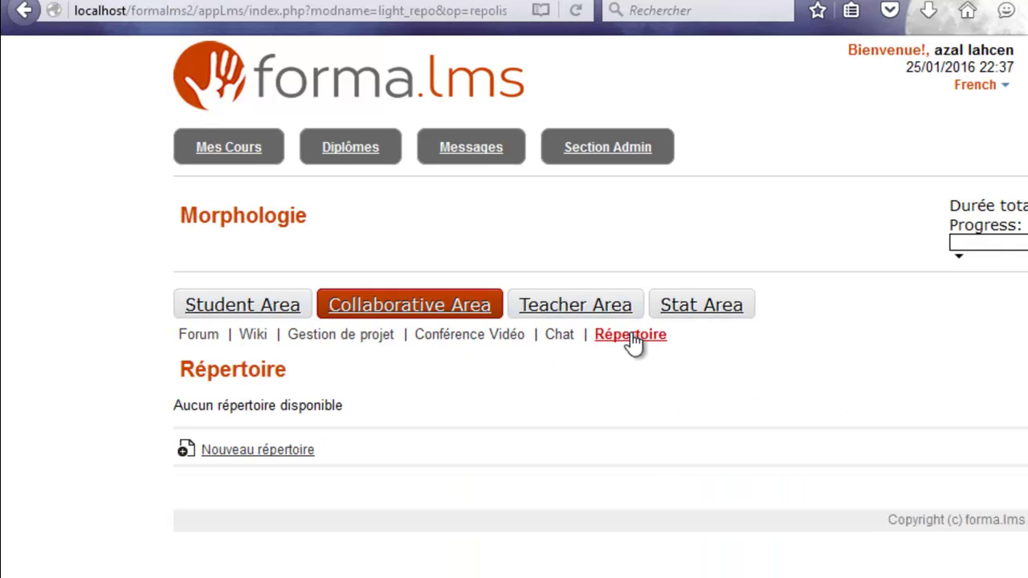
pyautogui.click(257, 450)
pyautogui.click(382, 323)
pyautogui.write('repertoire')
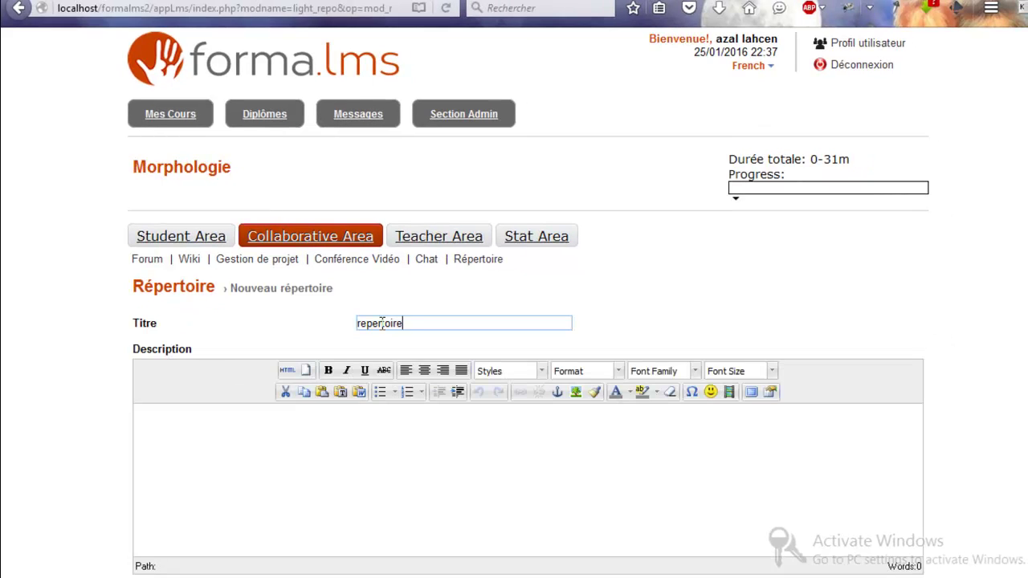
pyautogui.write('1')
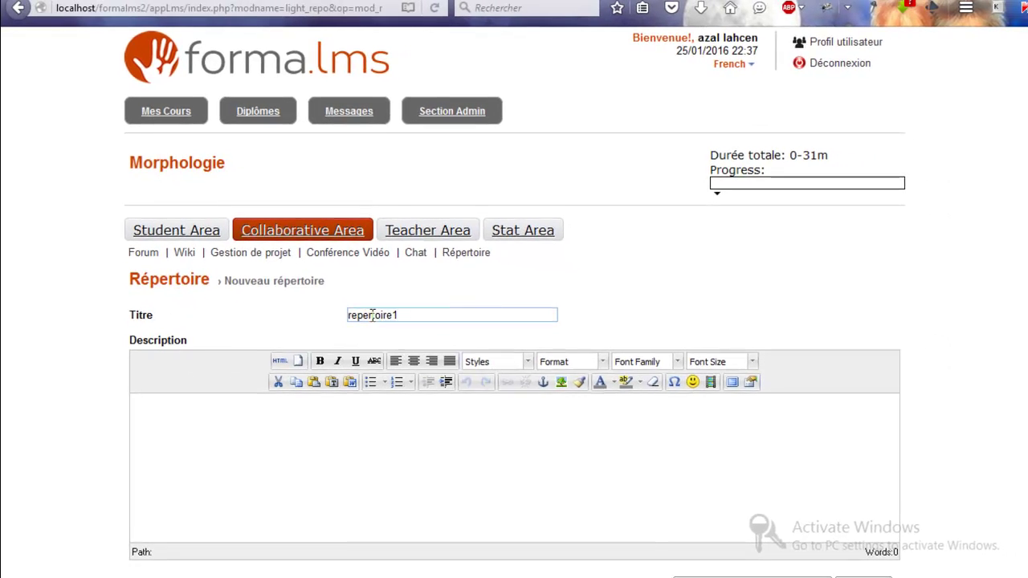
pyautogui.scroll(-1, 514, 401)
pyautogui.click(801, 544)
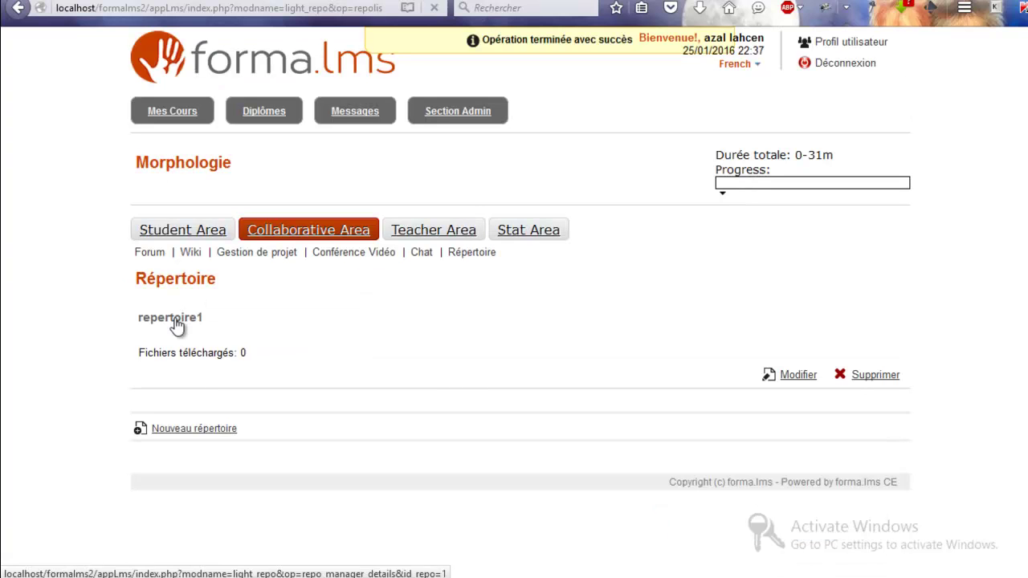
# Step: Check repertoire1's files, then launch the SCORM lesson and its Prétest 1 exercise
pyautogui.click(175, 318)
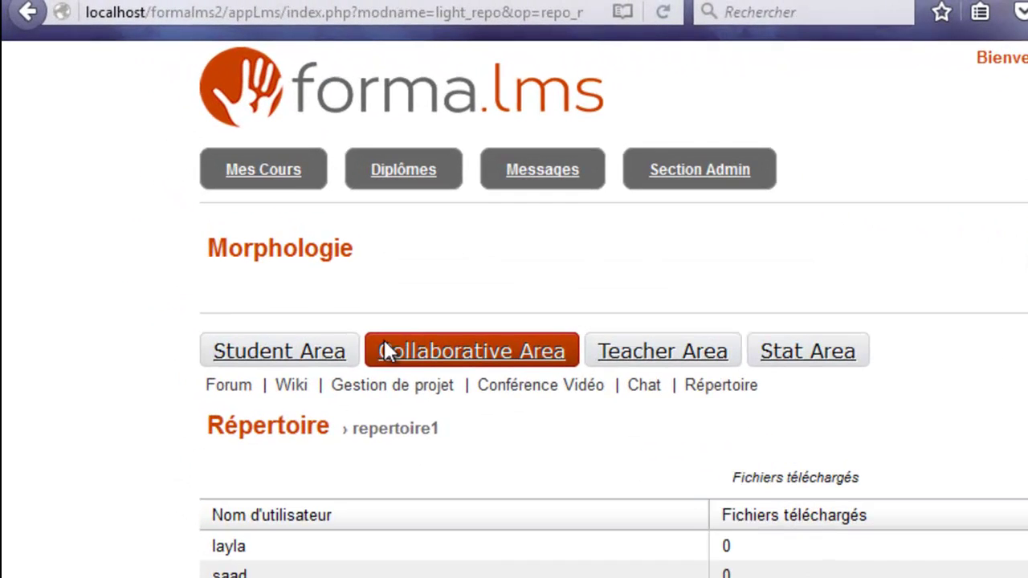
pyautogui.moveTo(315, 351)
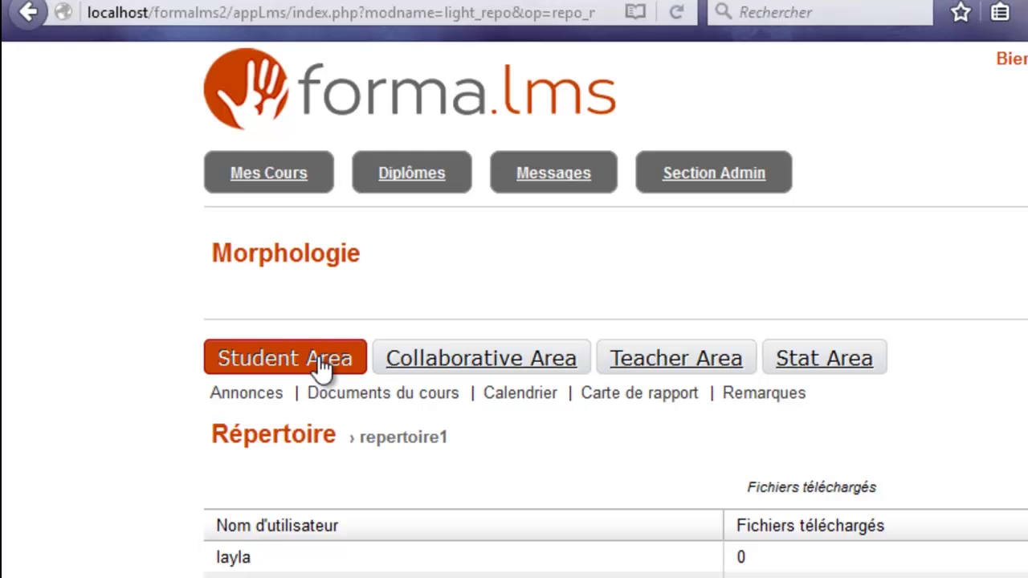
pyautogui.click(329, 393)
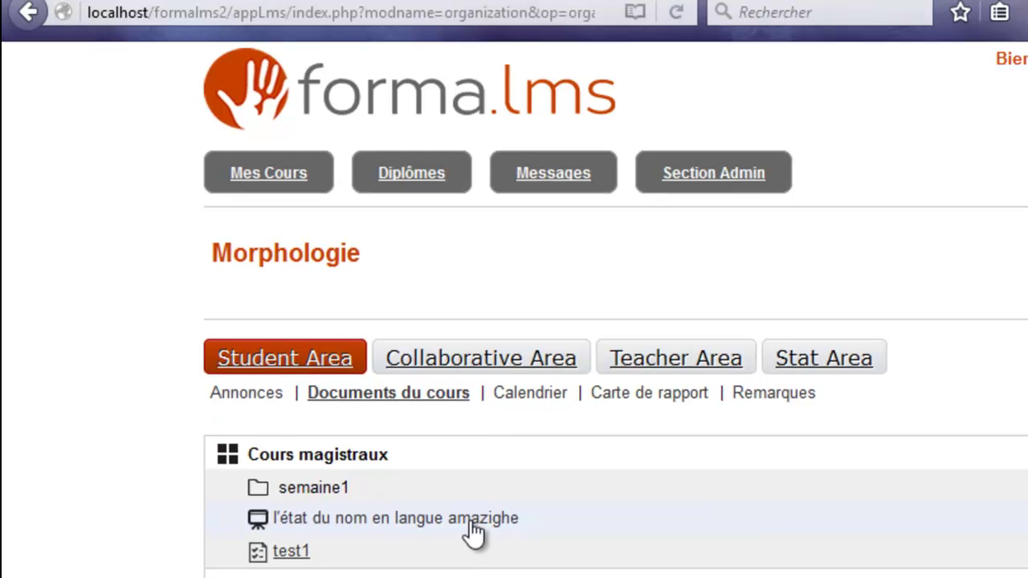
pyautogui.click(470, 535)
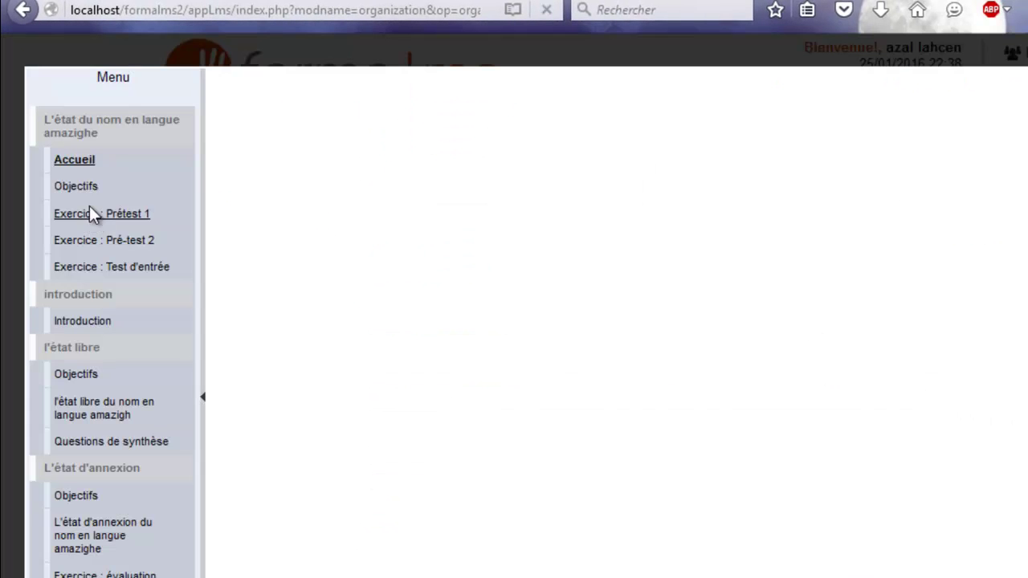
pyautogui.click(90, 210)
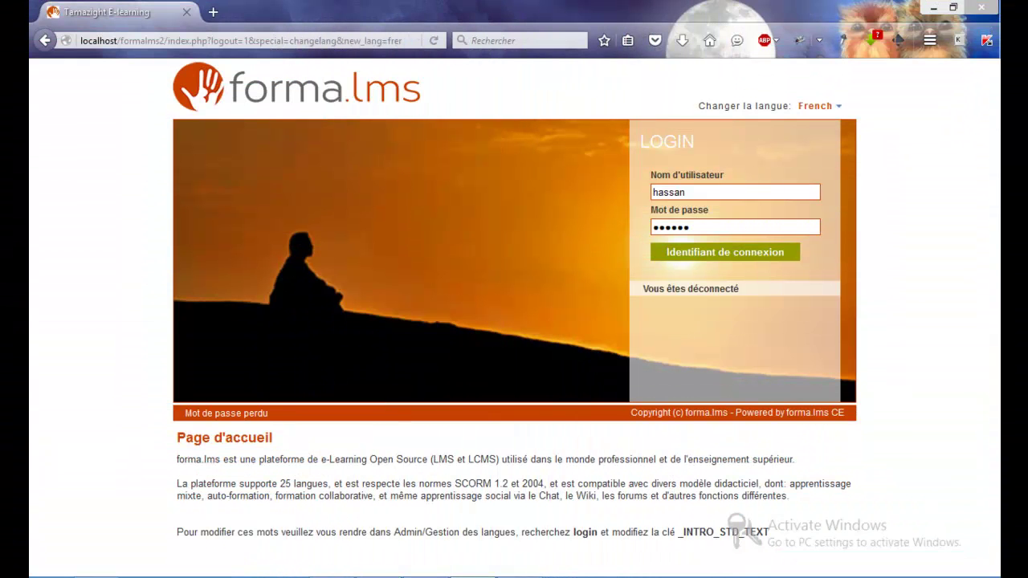
# Step: Log in as the teacher and open Morphologie's Collaborative Area forum to add a new forum
pyautogui.click(705, 254)
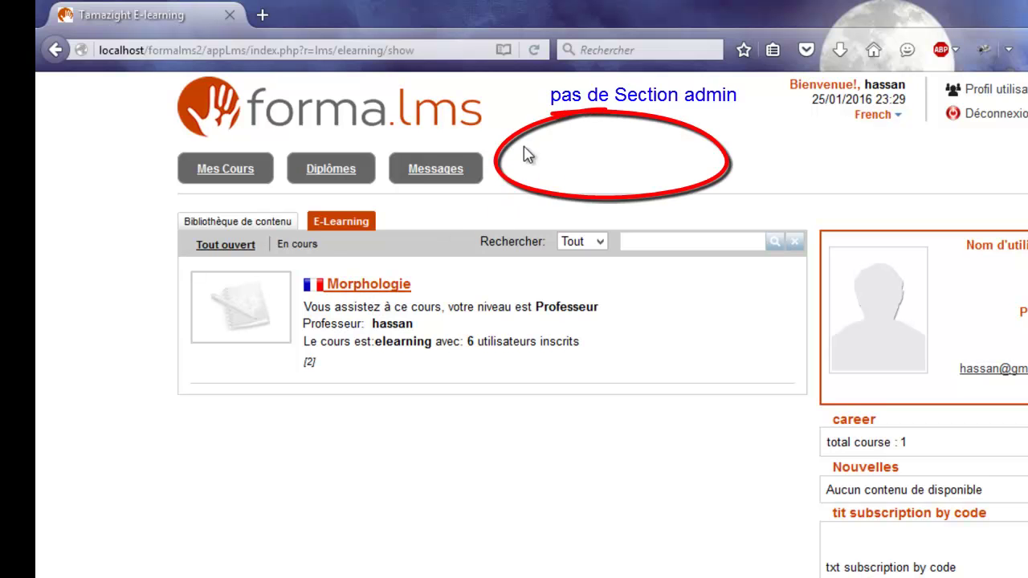
pyautogui.click(365, 285)
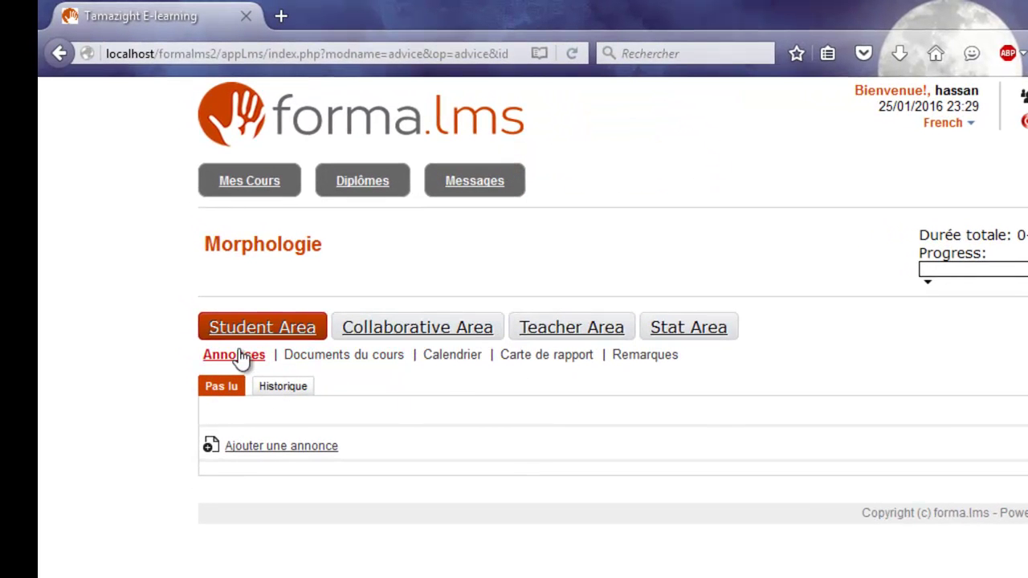
pyautogui.click(361, 356)
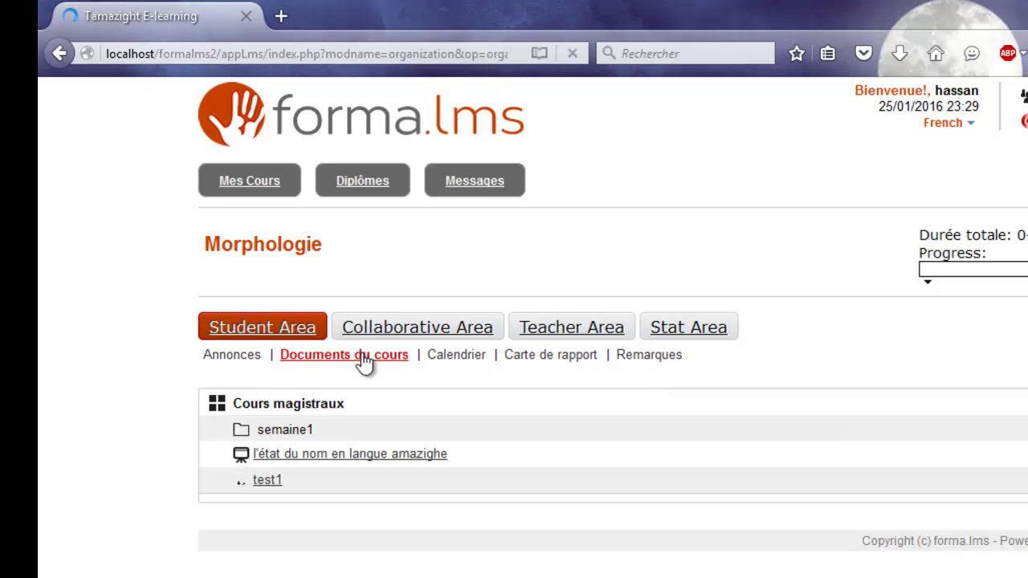
pyautogui.click(419, 337)
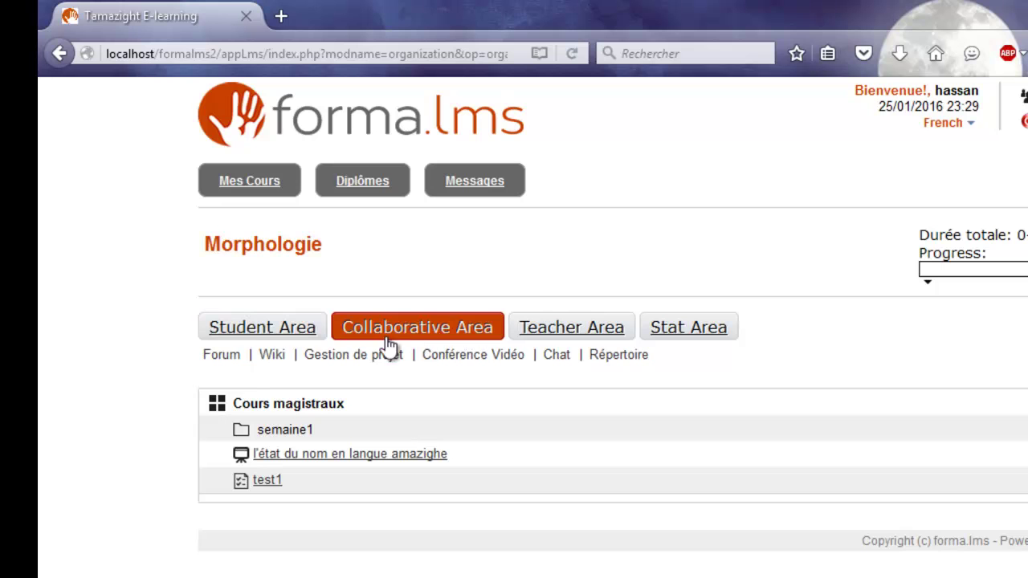
pyautogui.click(228, 363)
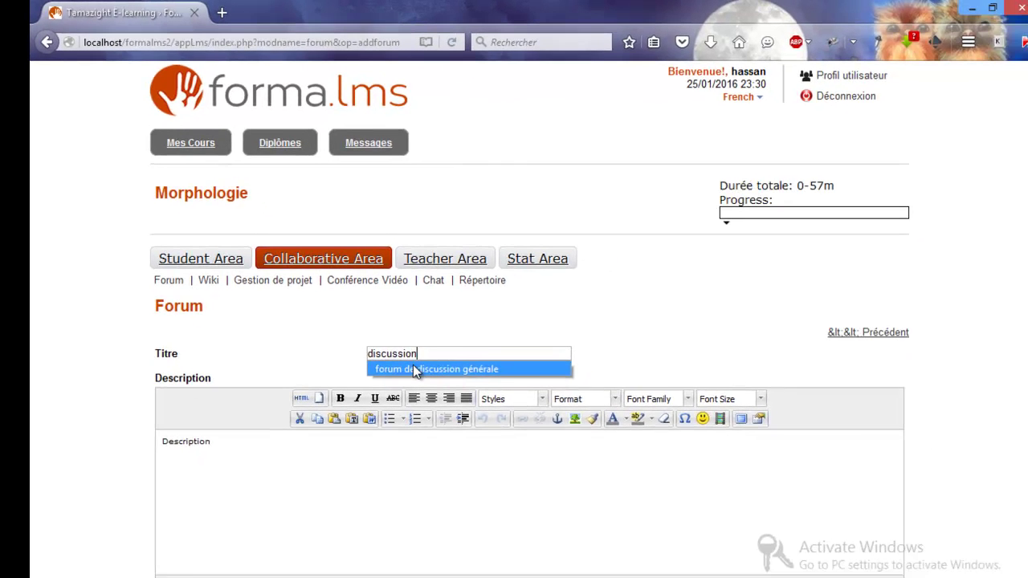
# Step: Save the forum titled 'forum de discussion générale', then open Teacher Area learning-object management
pyautogui.click(522, 466)
pyautogui.scroll(-2, 403, 356)
pyautogui.click(356, 207)
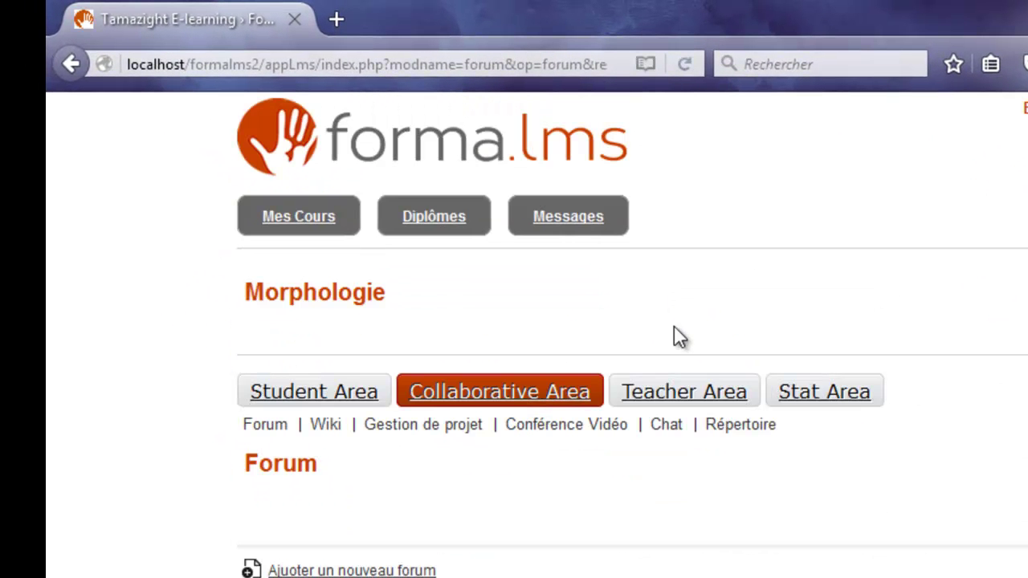
pyautogui.click(684, 391)
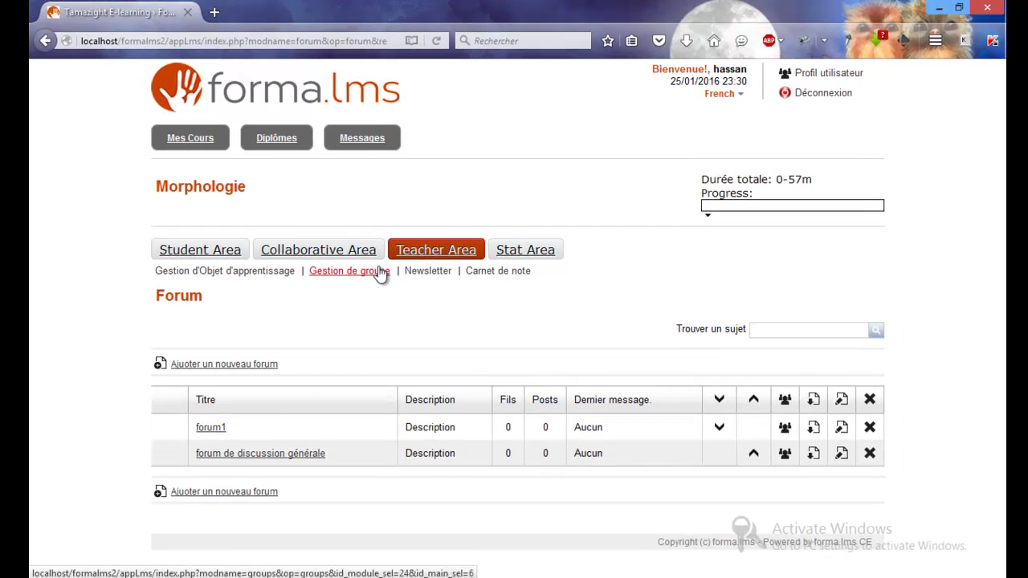
pyautogui.click(267, 272)
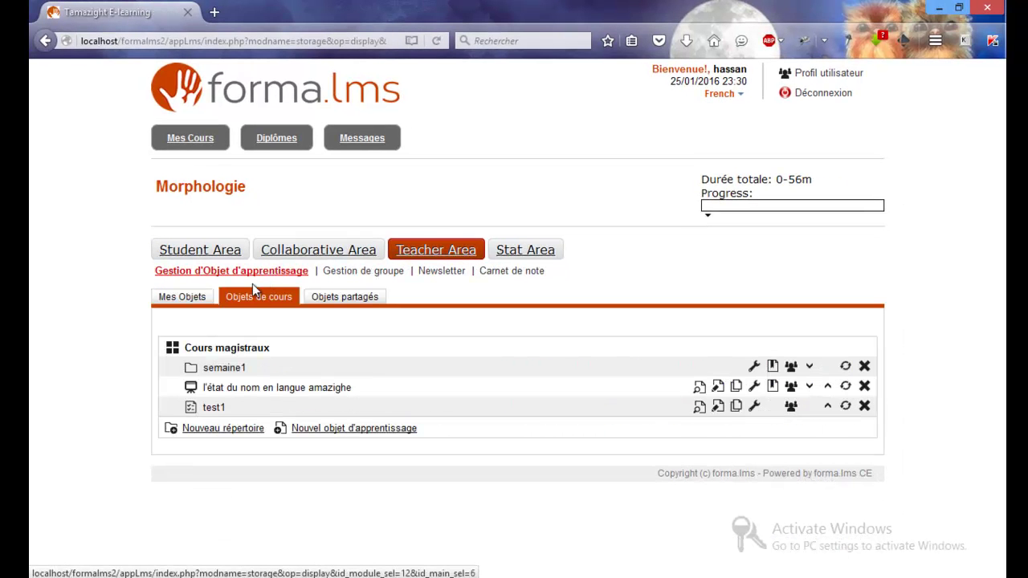